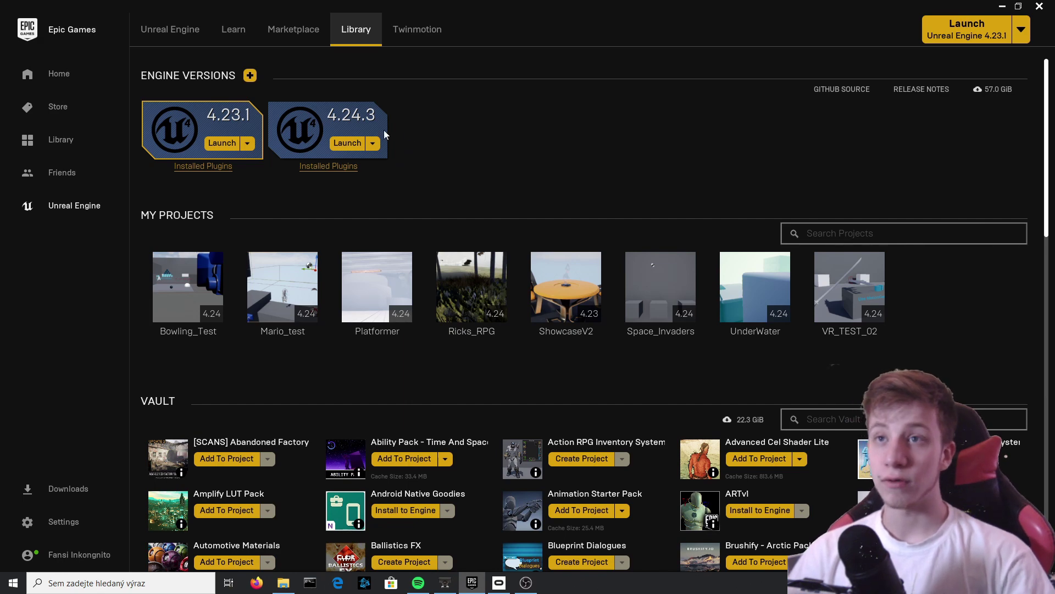
Launch Unreal Engine 4.24.3 and create a Games project named BowlingVR from the Virtual Reality template.
{"action": "left_click", "coordinate": [348, 143]}
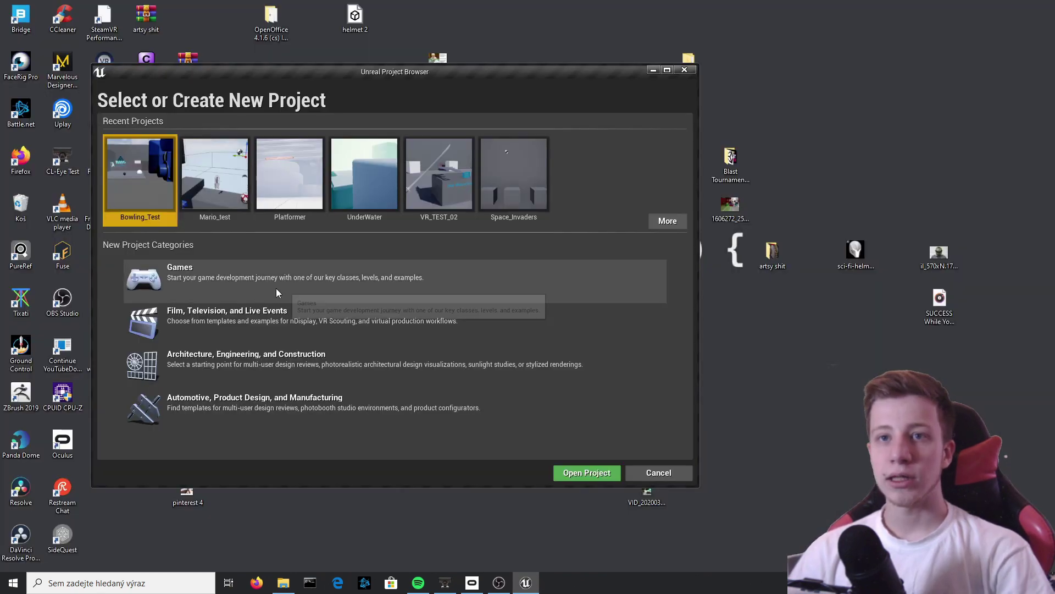
{"action": "left_click", "coordinate": [280, 279]}
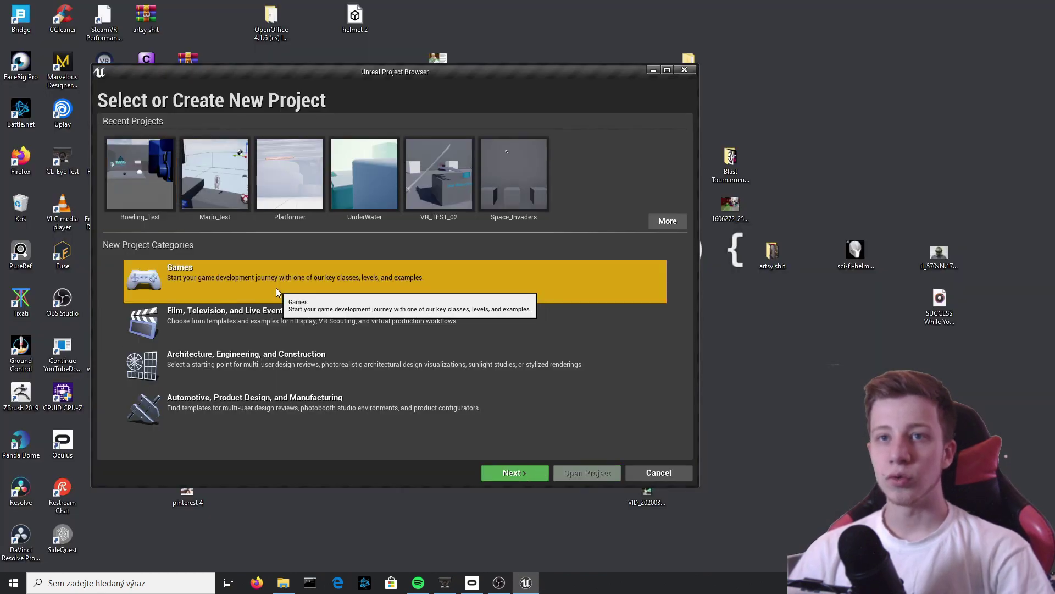
{"action": "left_click", "coordinate": [514, 473]}
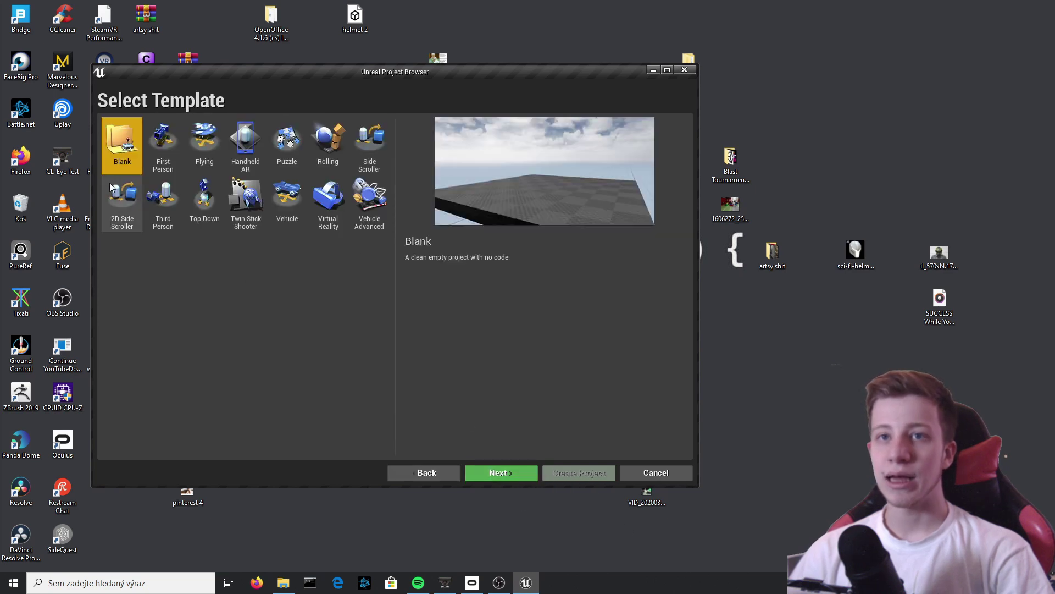
{"action": "left_click", "coordinate": [333, 213]}
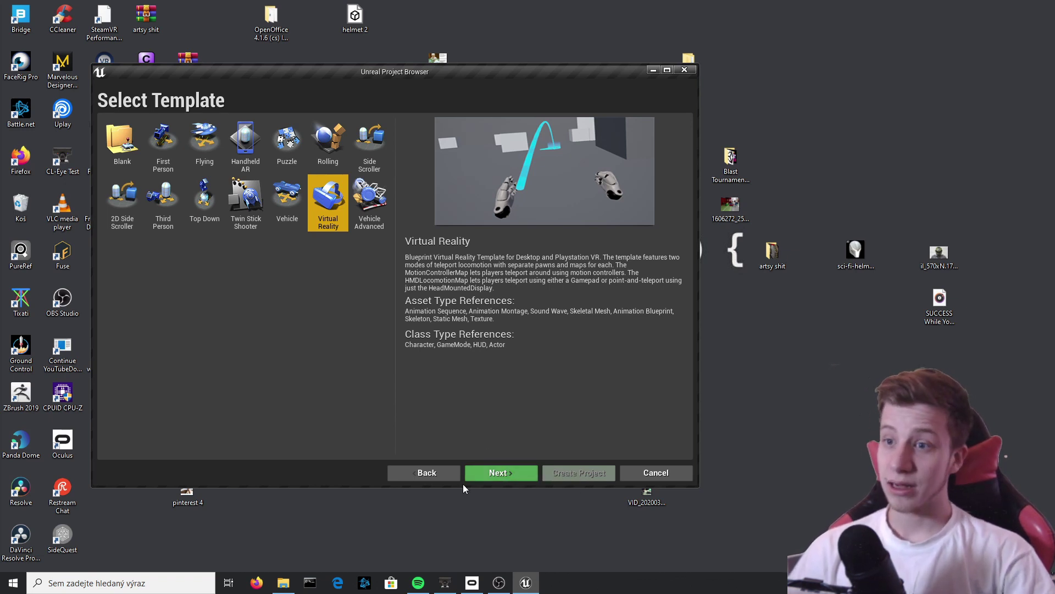
{"action": "left_click", "coordinate": [499, 473]}
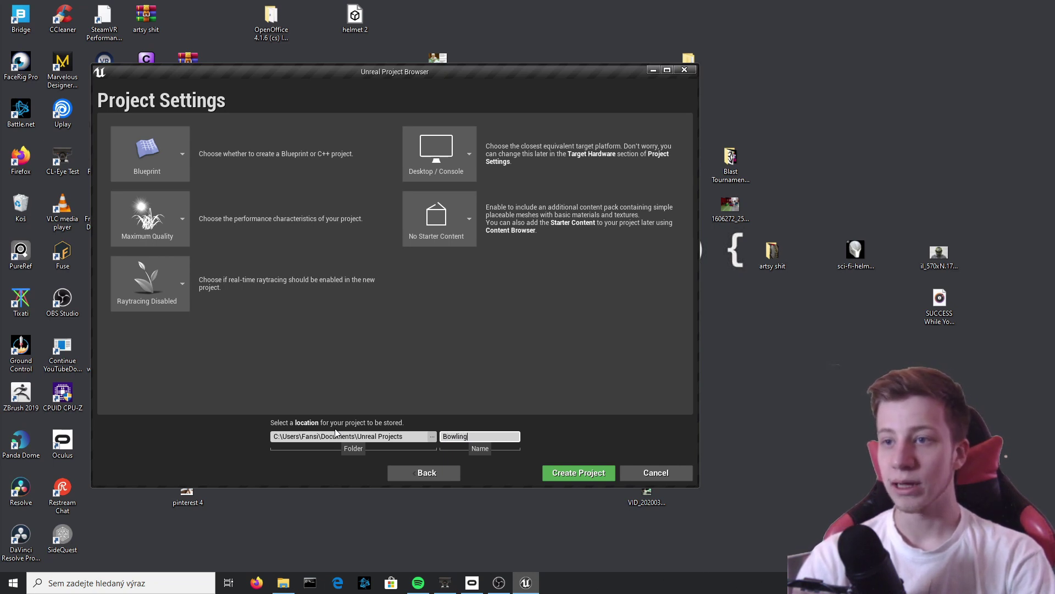
{"action": "left_click", "coordinate": [578, 472]}
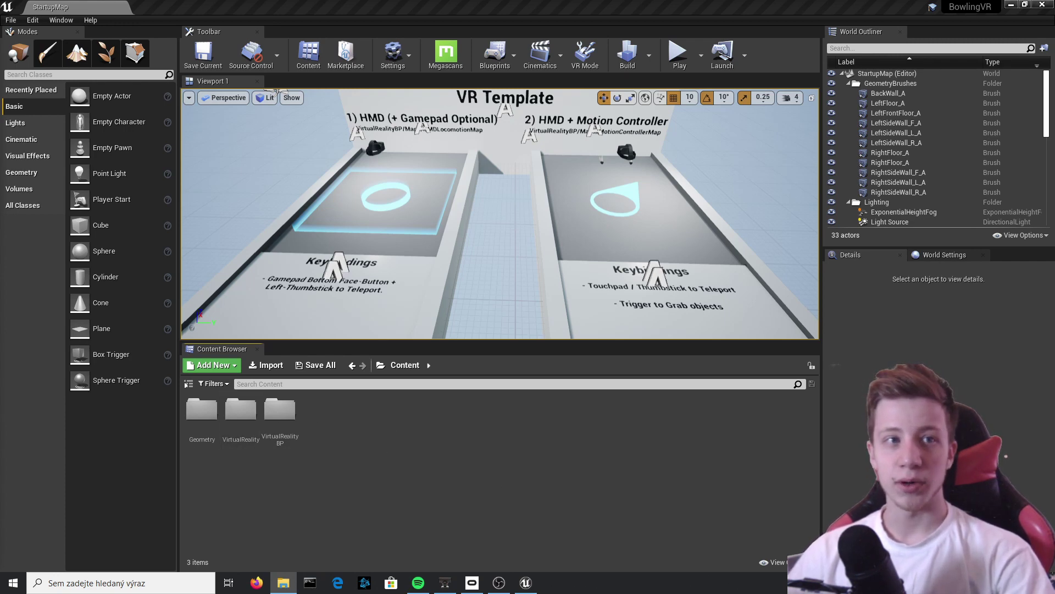
Import the Bowling folder from the file explorer into the project's Content root, importing all FBX meshes with the default options.
{"action": "left_click_drag", "start_coordinate": [0, 28], "coordinate": [926, 157]}
{"action": "scroll", "coordinate": [763, 285], "scroll_direction": "down", "scroll_amount": 1}
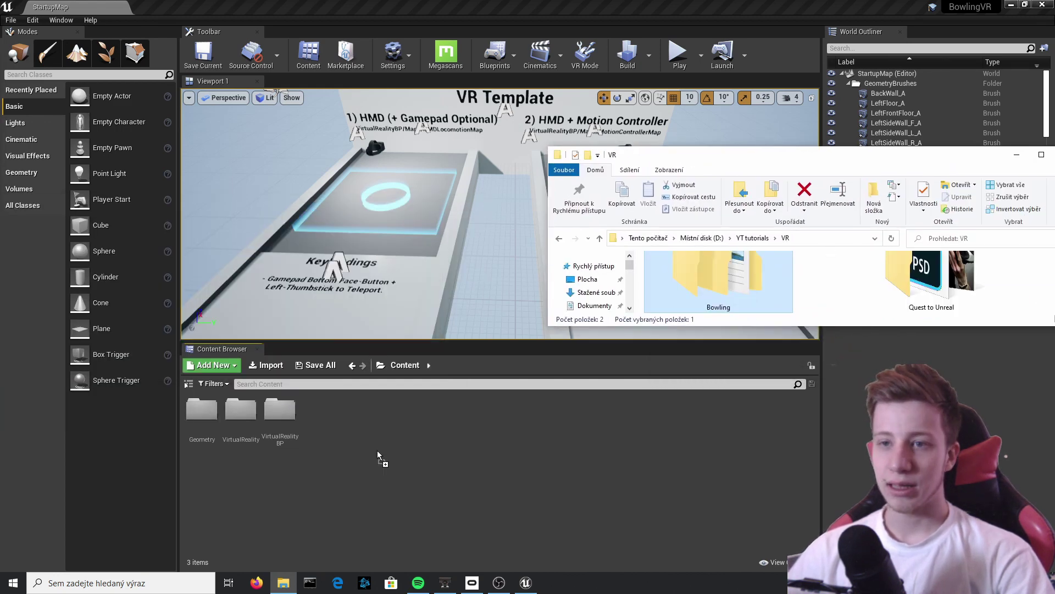
{"action": "left_click_drag", "start_coordinate": [361, 454], "coordinate": [356, 457]}
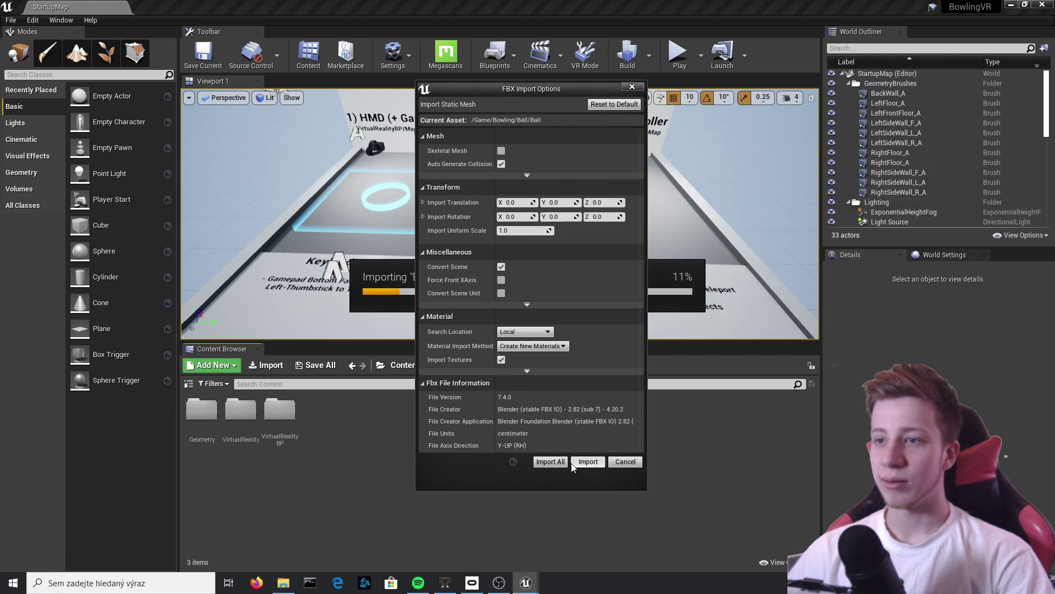
{"action": "left_click", "coordinate": [550, 461]}
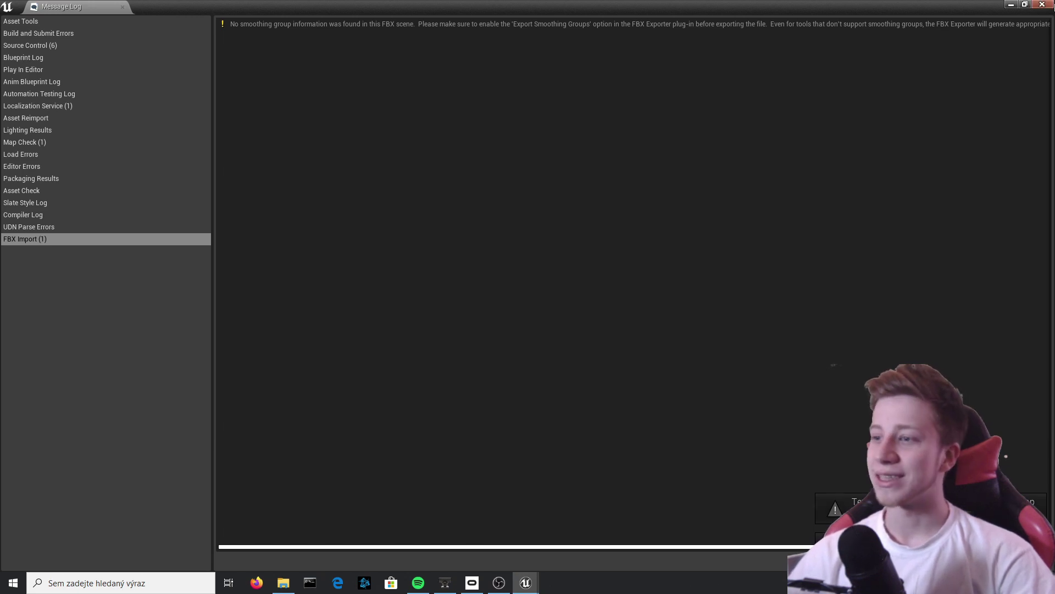
{"action": "left_click", "coordinate": [1043, 5]}
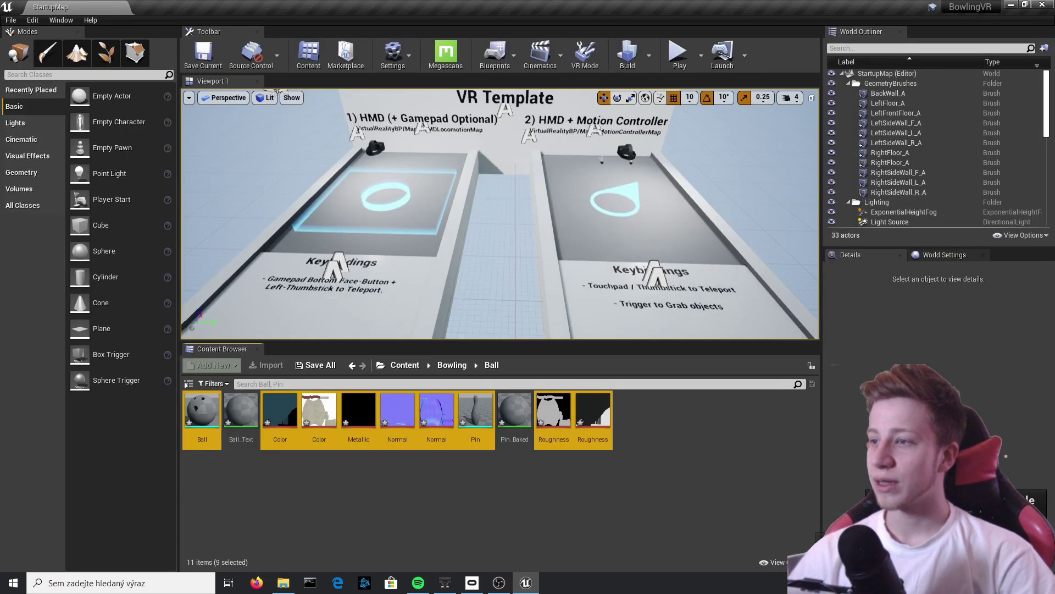
Save all the newly imported ball and pin assets.
{"action": "left_click", "coordinate": [776, 408]}
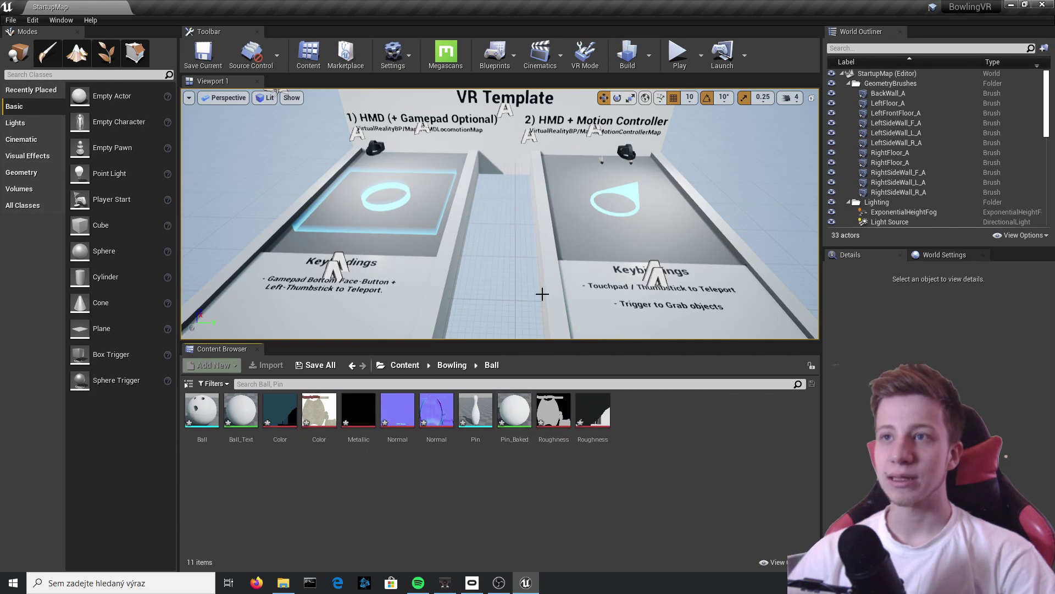
{"action": "left_click", "coordinate": [333, 369]}
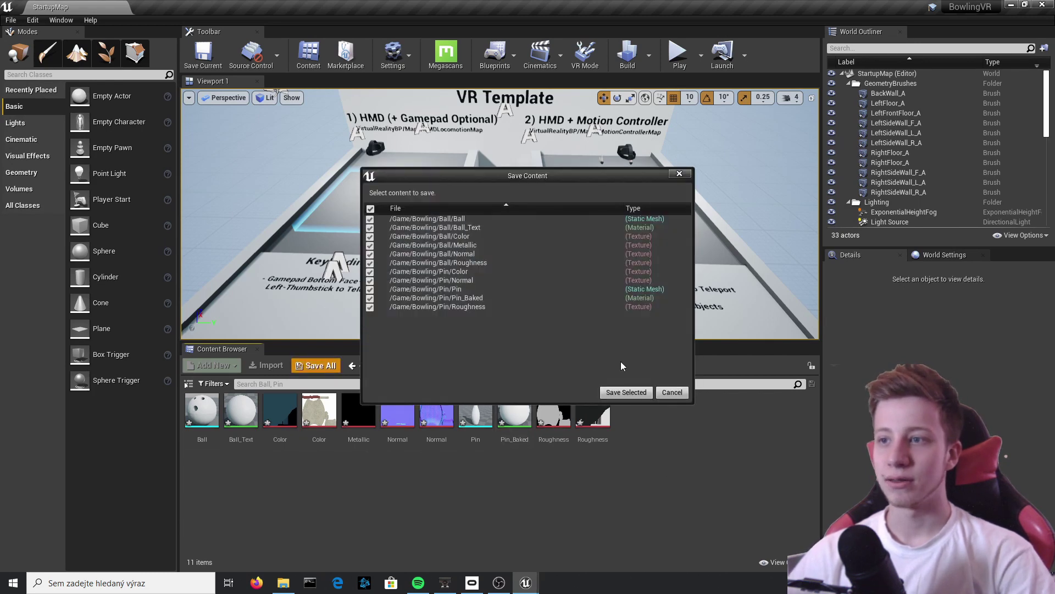
{"action": "left_click", "coordinate": [627, 393]}
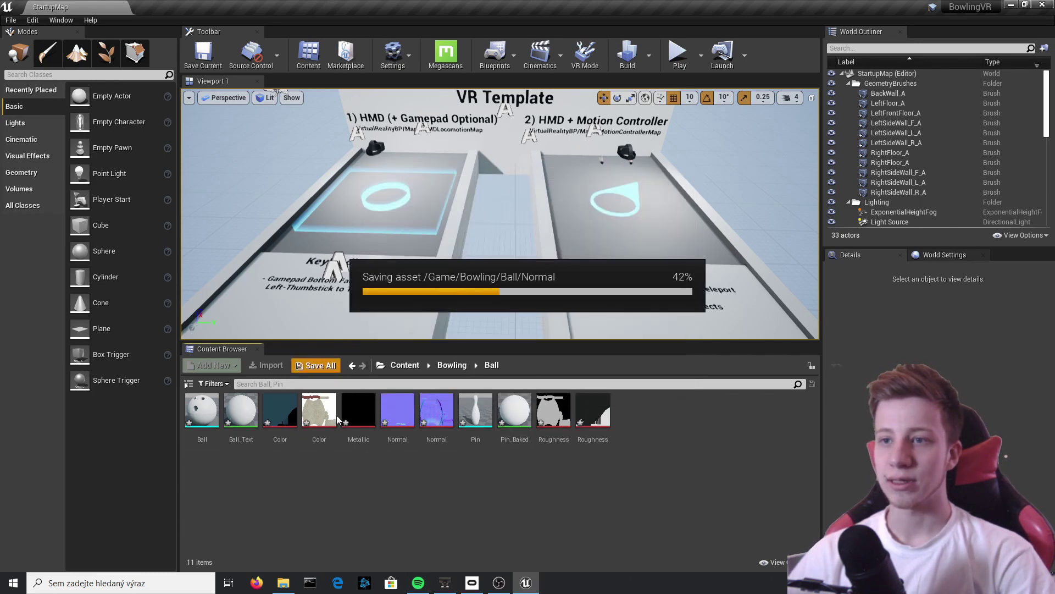
Look through the imported Bowling folder's Ball and Pin subfolders and return to the Content root.
{"action": "left_click", "coordinate": [456, 367]}
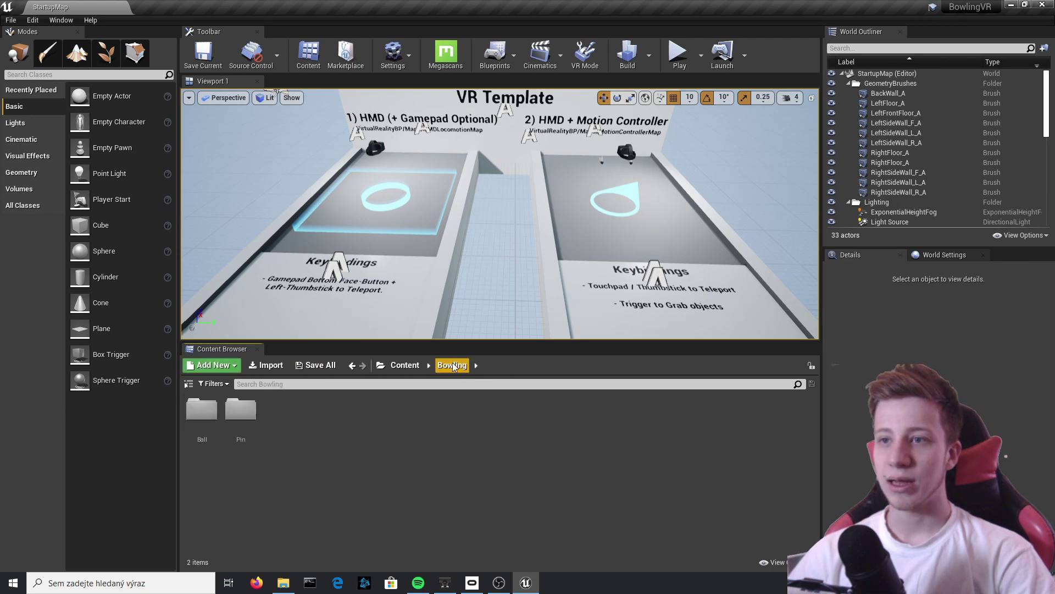
{"action": "left_click", "coordinate": [405, 365]}
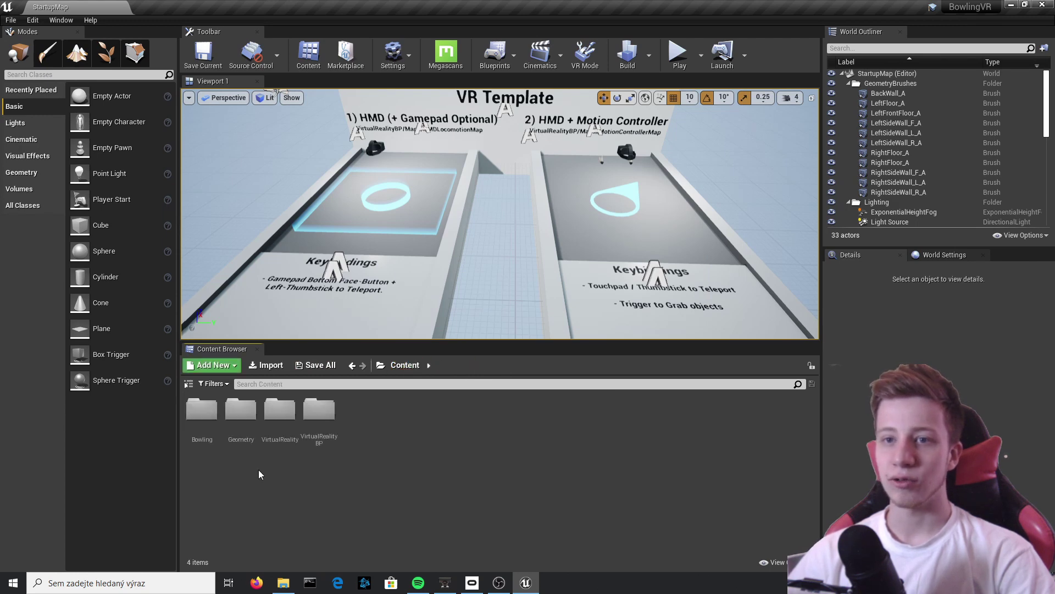
{"action": "double_click", "coordinate": [200, 411]}
{"action": "double_click", "coordinate": [201, 412]}
{"action": "left_click", "coordinate": [451, 365]}
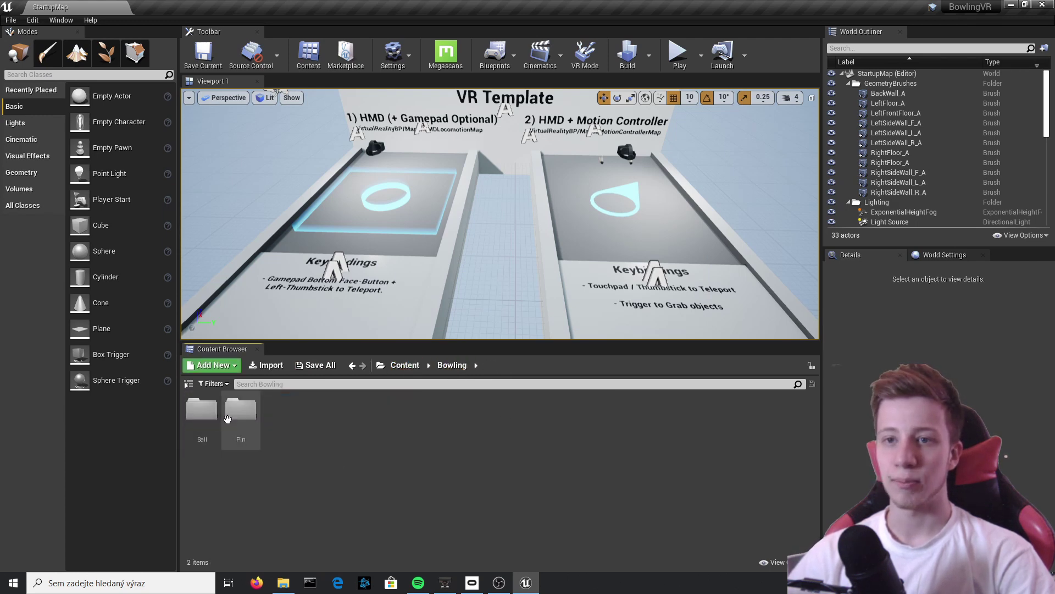
{"action": "double_click", "coordinate": [241, 411]}
{"action": "left_click", "coordinate": [404, 365]}
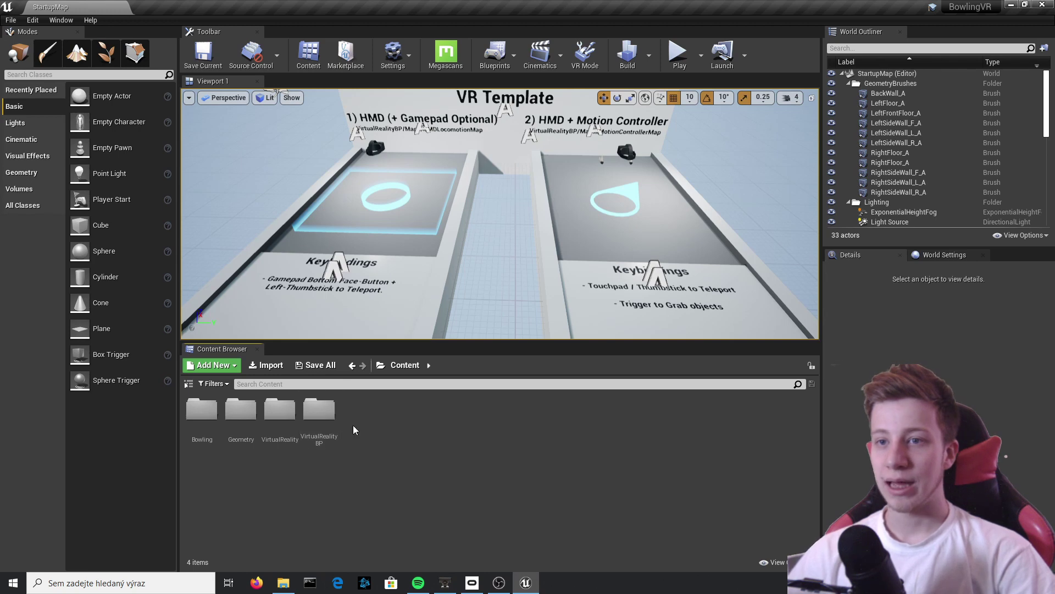
Open the MotionControllerMap level from the VirtualRealityBP Maps folder and look over the arena.
{"action": "double_click", "coordinate": [323, 419]}
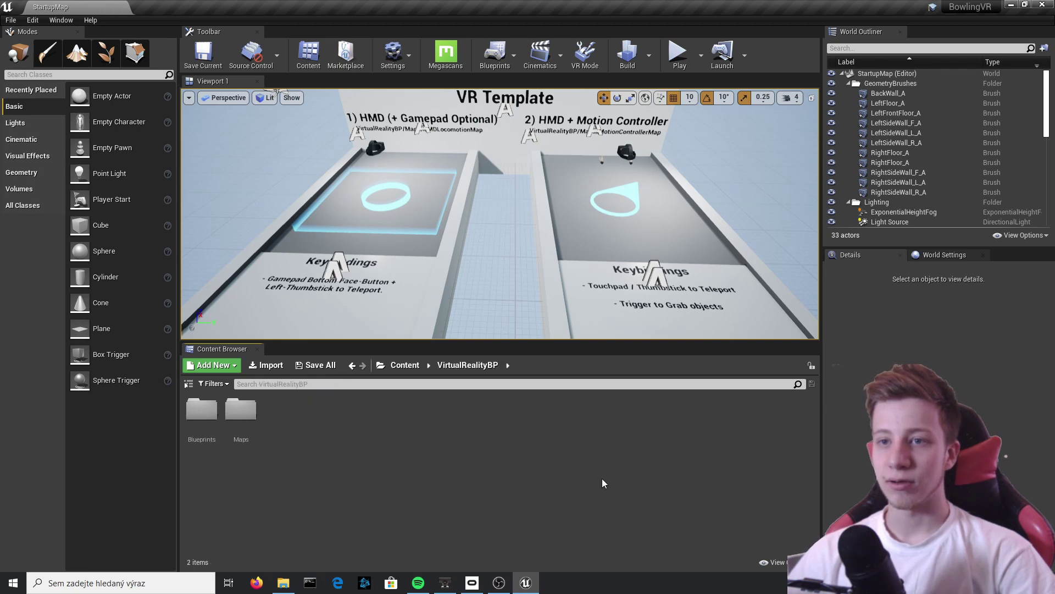
{"action": "double_click", "coordinate": [247, 421]}
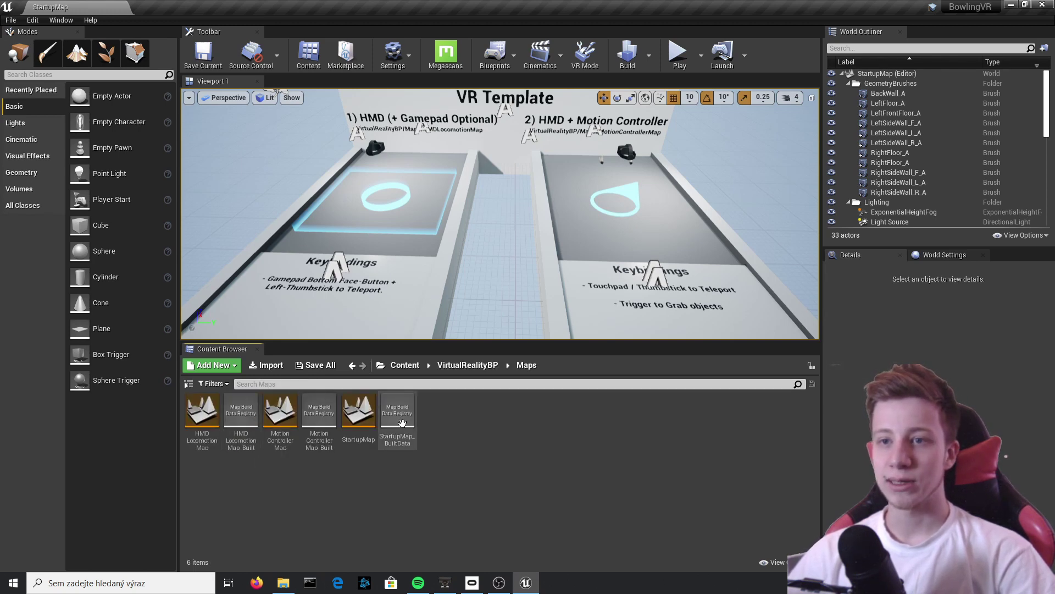
{"action": "left_click", "coordinate": [275, 408]}
{"action": "double_click", "coordinate": [275, 408]}
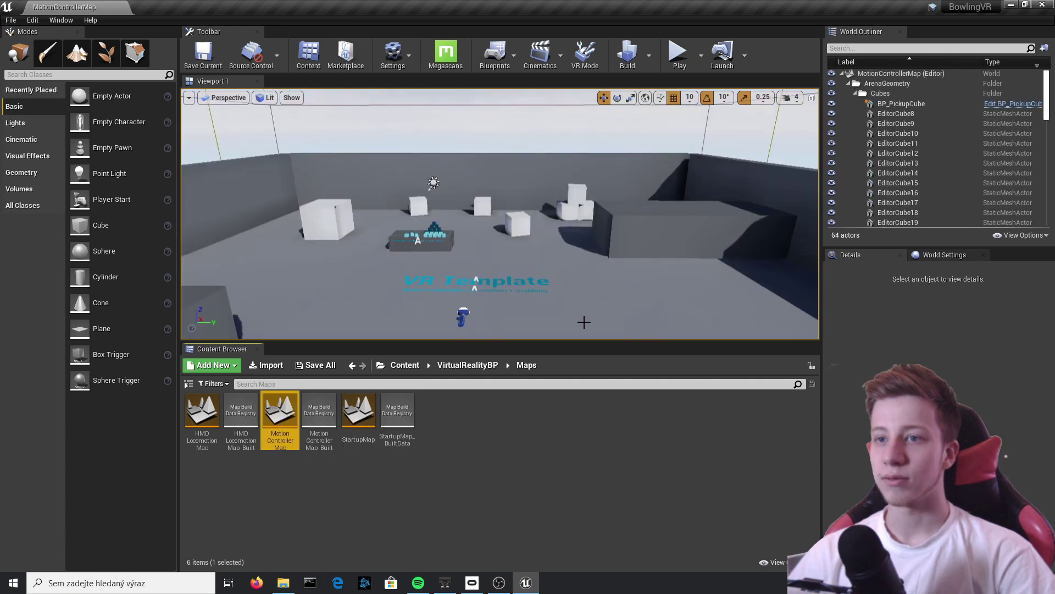
{"action": "right_click_drag", "start_coordinate": [636, 165], "coordinate": [636, 214]}
{"action": "right_click_drag", "start_coordinate": [559, 198], "coordinate": [634, 153]}
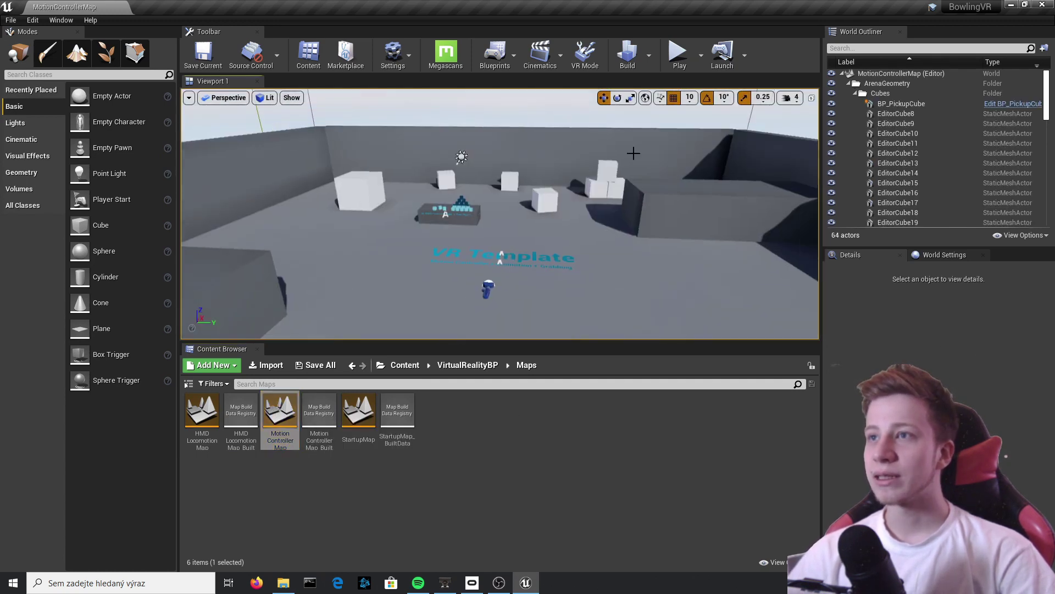
Choose VR Preview as the play mode, and switch to Steam to launch SteamVR from the library.
{"action": "left_click", "coordinate": [701, 54]}
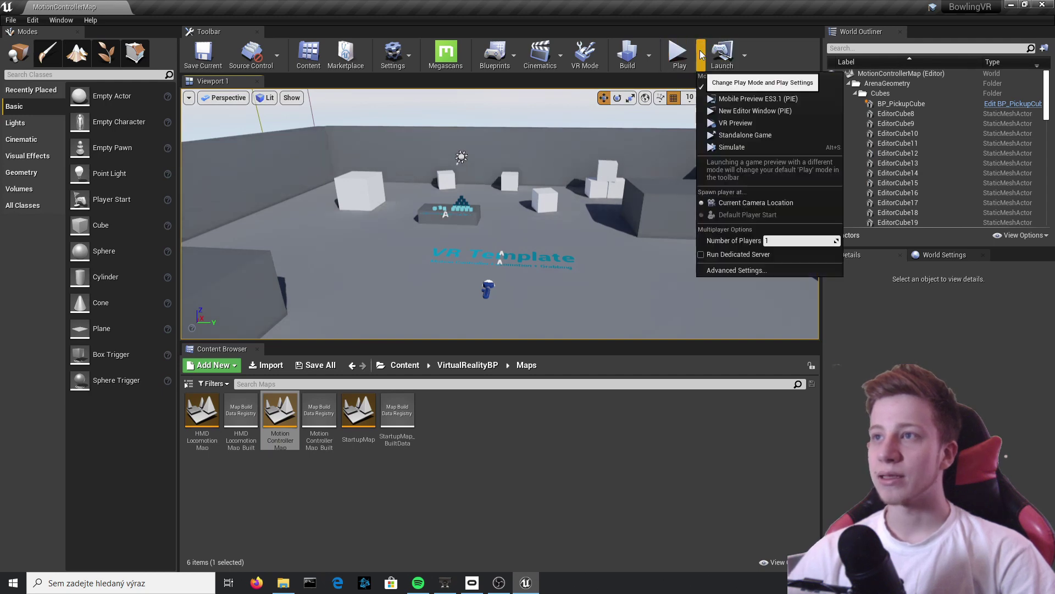
{"action": "left_click", "coordinate": [759, 123]}
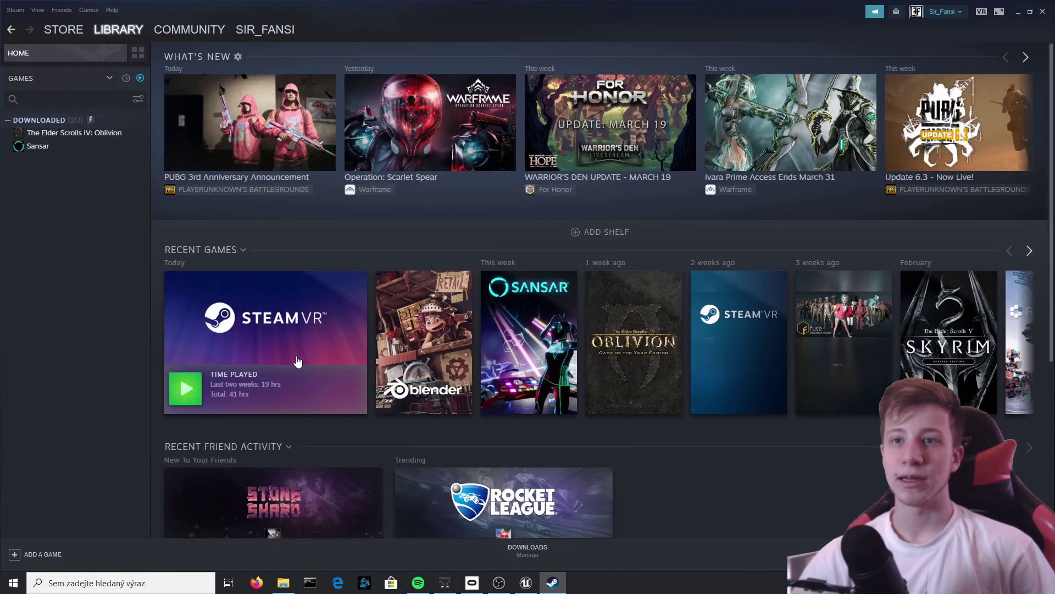
{"action": "left_click", "coordinate": [294, 348]}
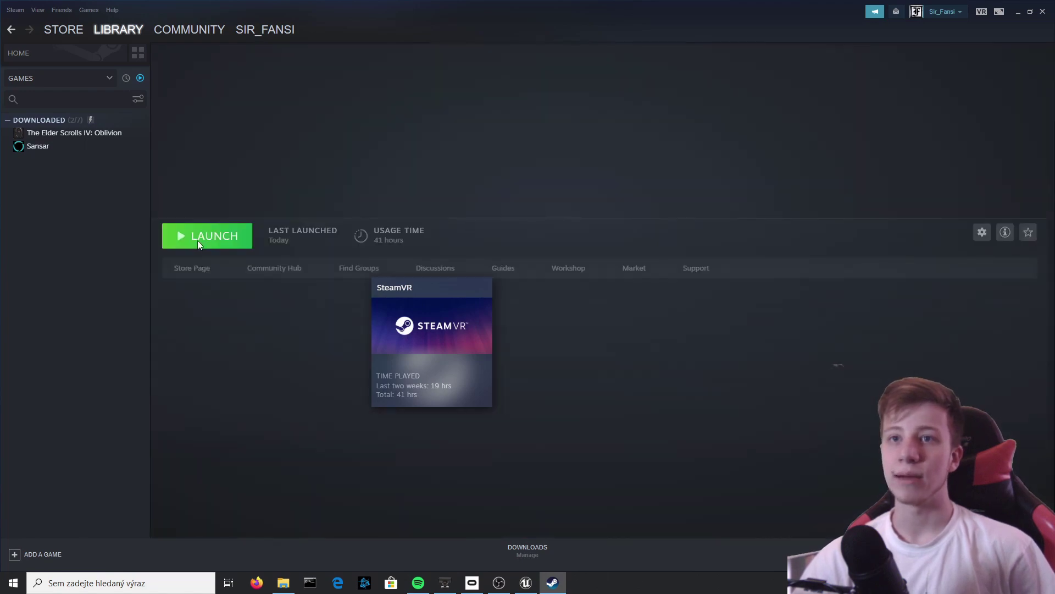
{"action": "left_click", "coordinate": [199, 245]}
{"action": "left_click", "coordinate": [1018, 12]}
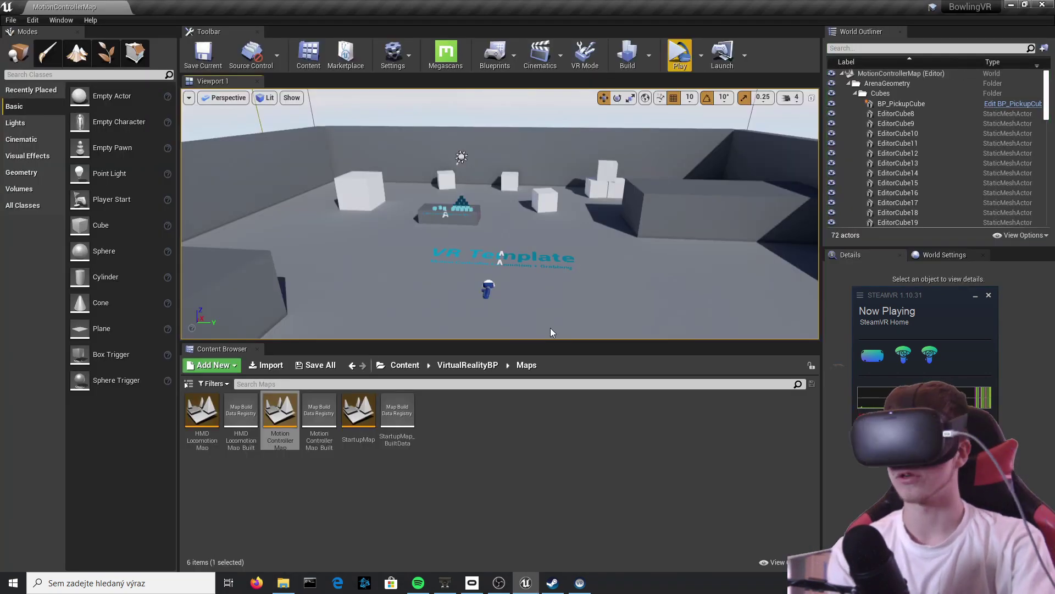
Open the Pin static mesh from the Bowling project folder to inspect it.
{"action": "left_click", "coordinate": [405, 366]}
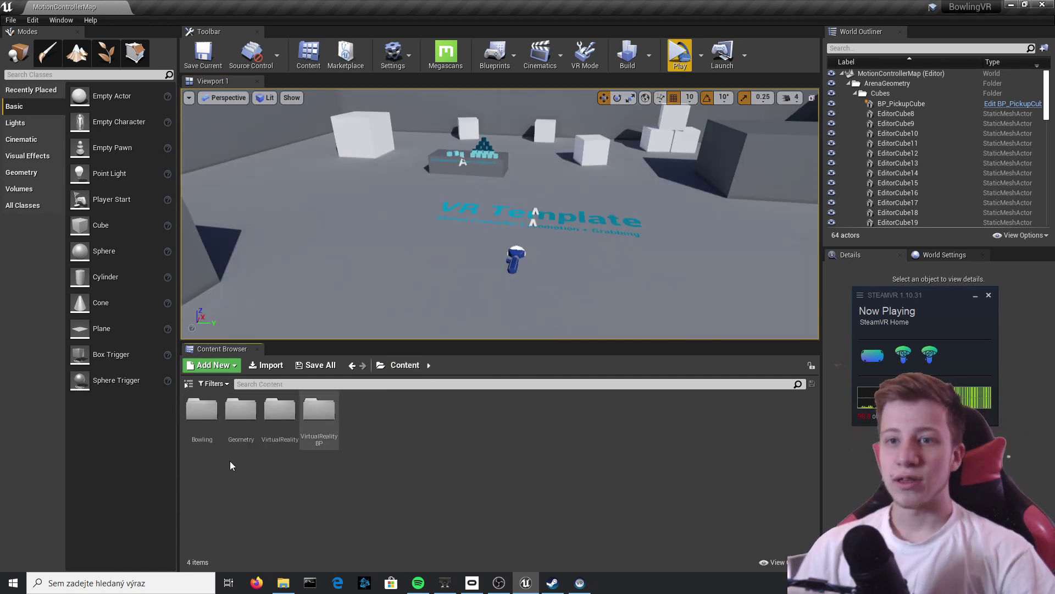
{"action": "double_click", "coordinate": [202, 408]}
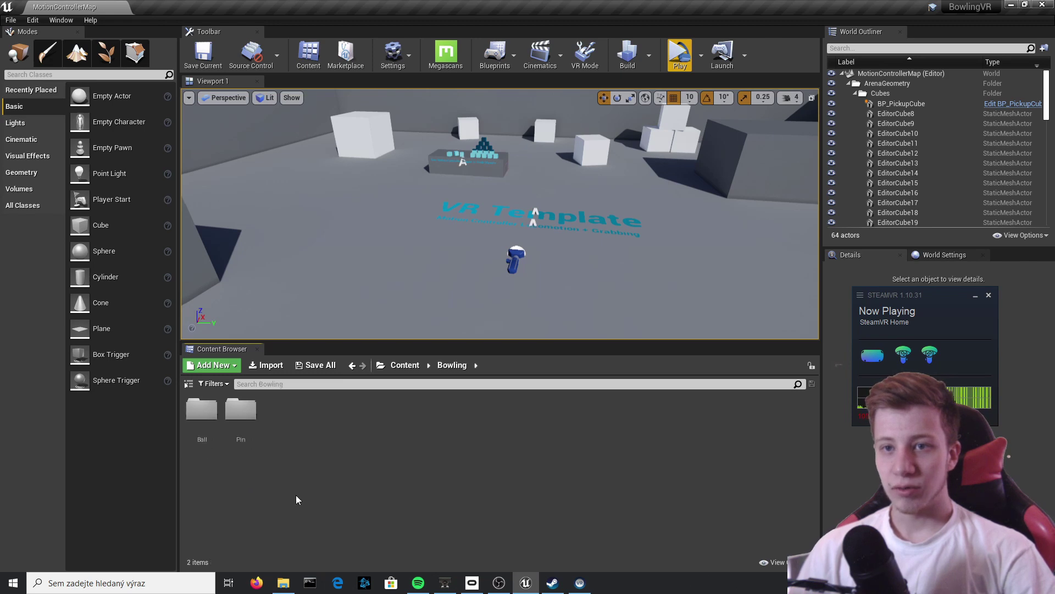
{"action": "double_click", "coordinate": [250, 416]}
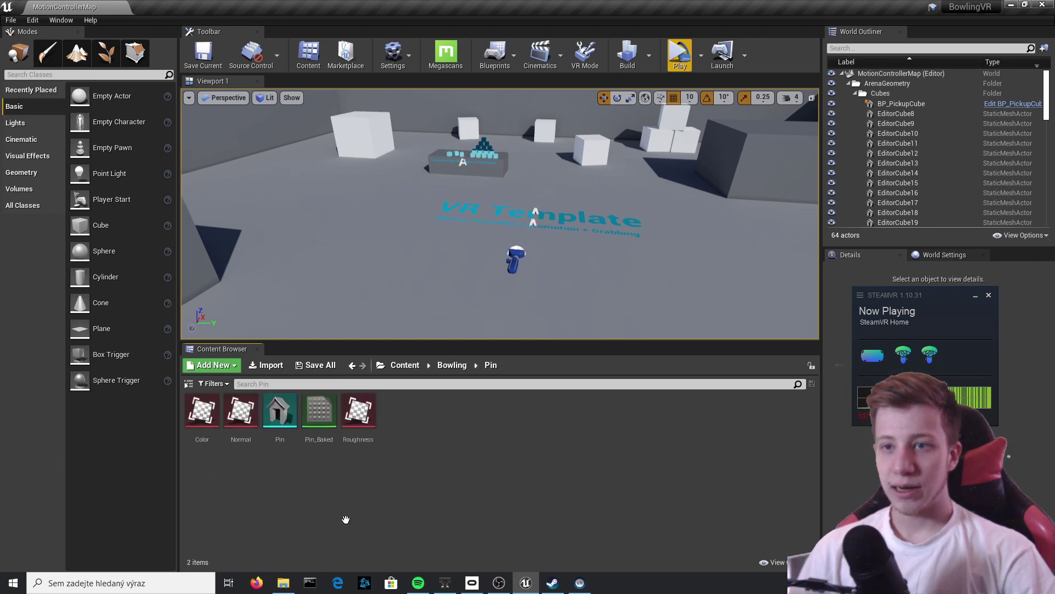
{"action": "double_click", "coordinate": [281, 420]}
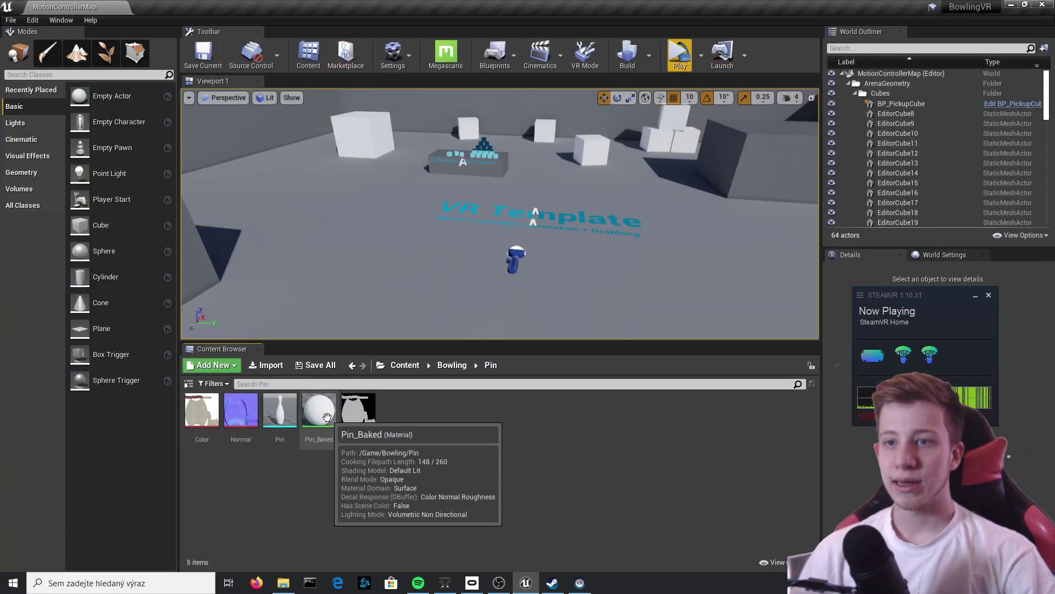
Open the Pin_Baked material in the material editor.
{"action": "left_click", "coordinate": [329, 421]}
{"action": "double_click", "coordinate": [328, 422]}
{"action": "left_click_drag", "start_coordinate": [713, 9], "coordinate": [1054, 11]}
{"action": "left_click", "coordinate": [176, 176]}
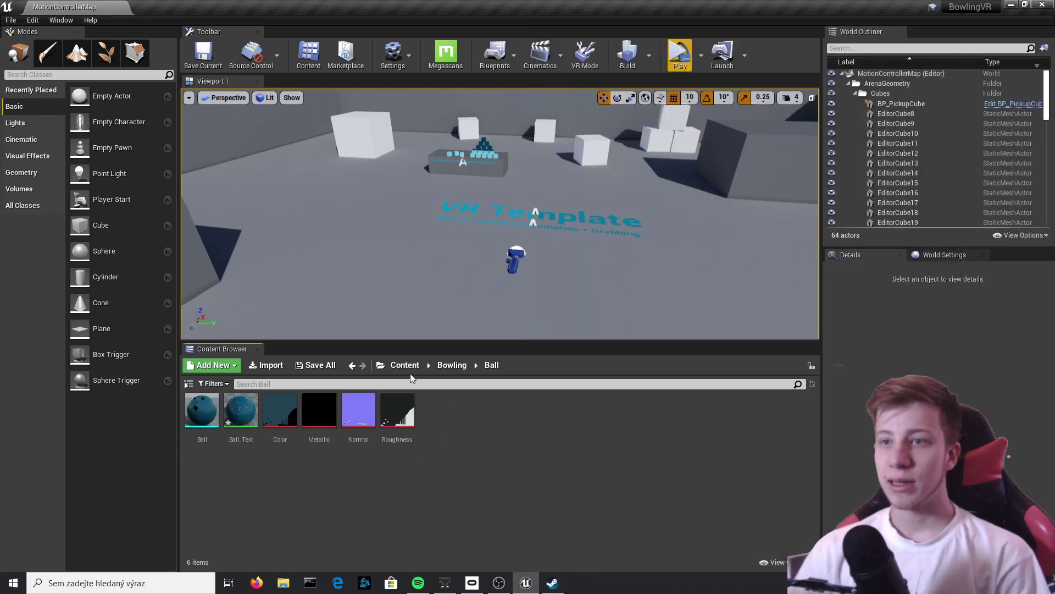
Go to the VirtualRealityBP Blueprints folder, point out the table of cubes in the level, and select the BP_PickupCube blueprint.
{"action": "left_click", "coordinate": [452, 365]}
{"action": "left_click", "coordinate": [404, 365]}
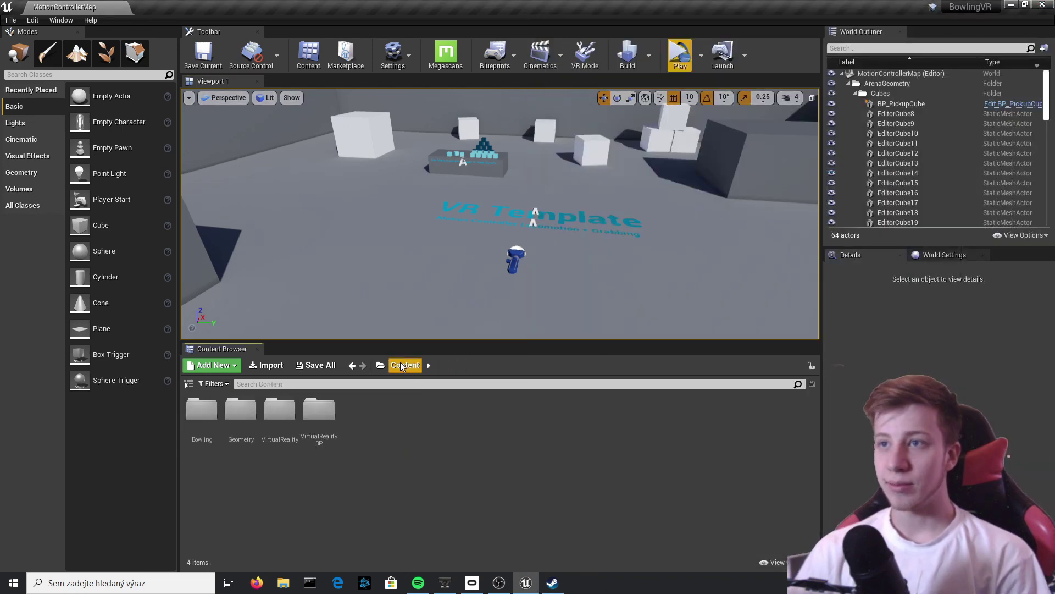
{"action": "double_click", "coordinate": [319, 415]}
{"action": "double_click", "coordinate": [204, 412]}
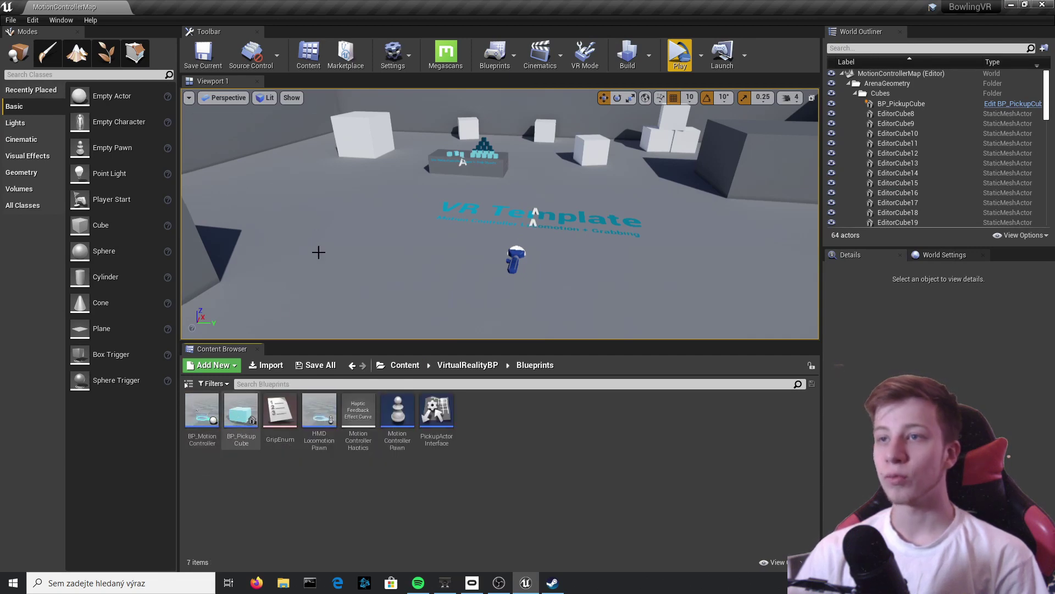
{"action": "left_click", "coordinate": [472, 160]}
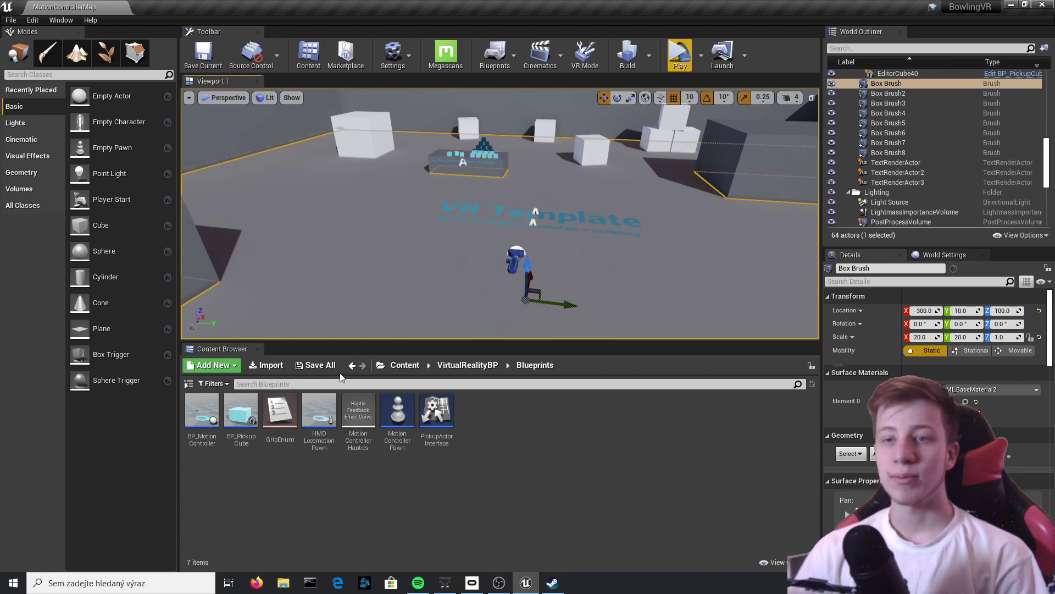
{"action": "left_click", "coordinate": [245, 424]}
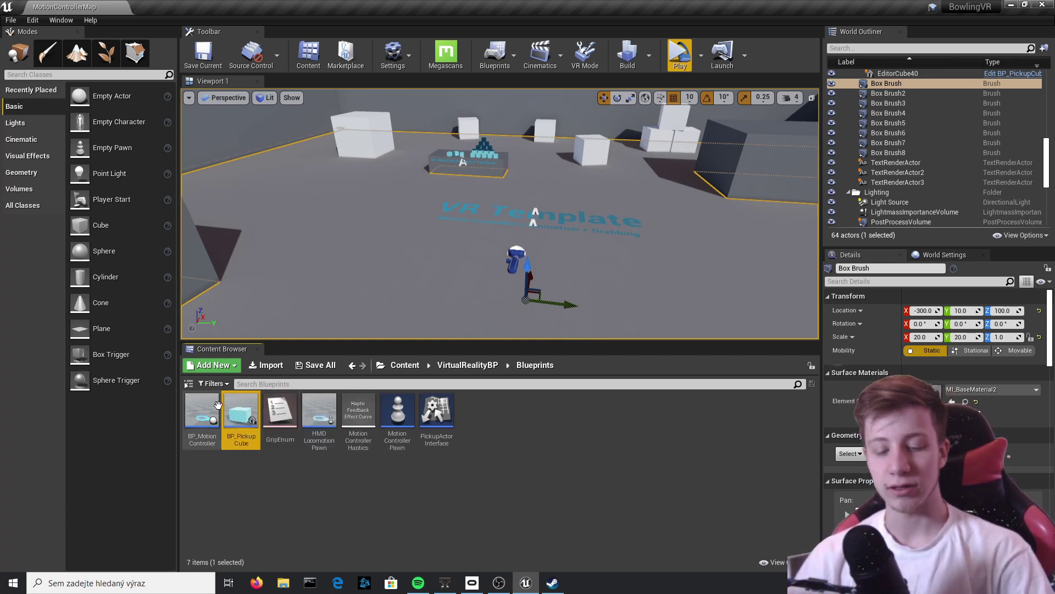
Create a Blueprints folder inside the Bowling content folder and paste the copied BP_PickupCube blueprint into it.
{"action": "left_click", "coordinate": [405, 364]}
{"action": "double_click", "coordinate": [197, 420]}
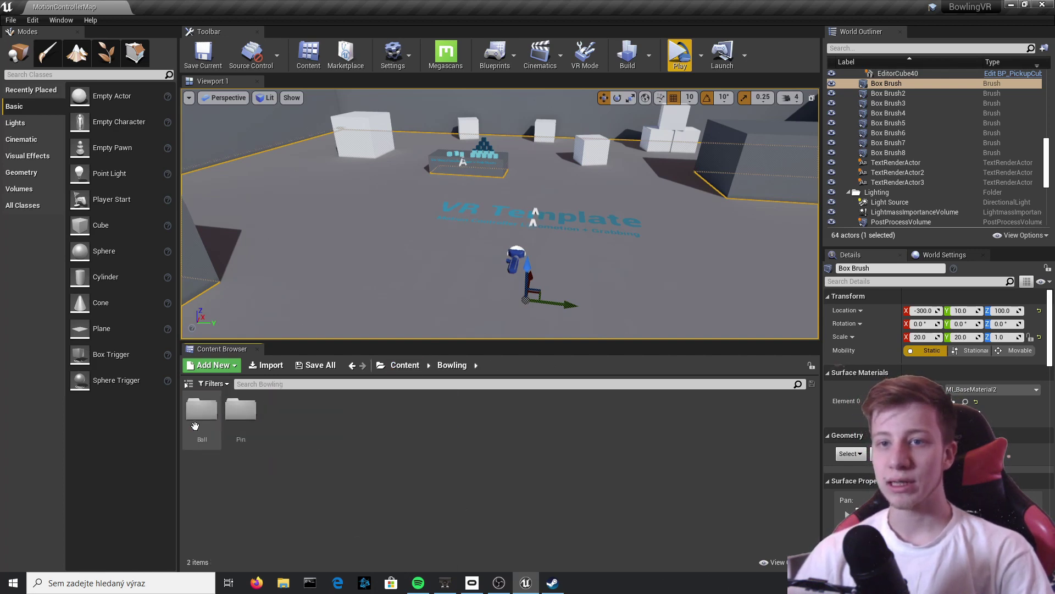
{"action": "right_click", "coordinate": [362, 455]}
{"action": "left_click", "coordinate": [412, 92]}
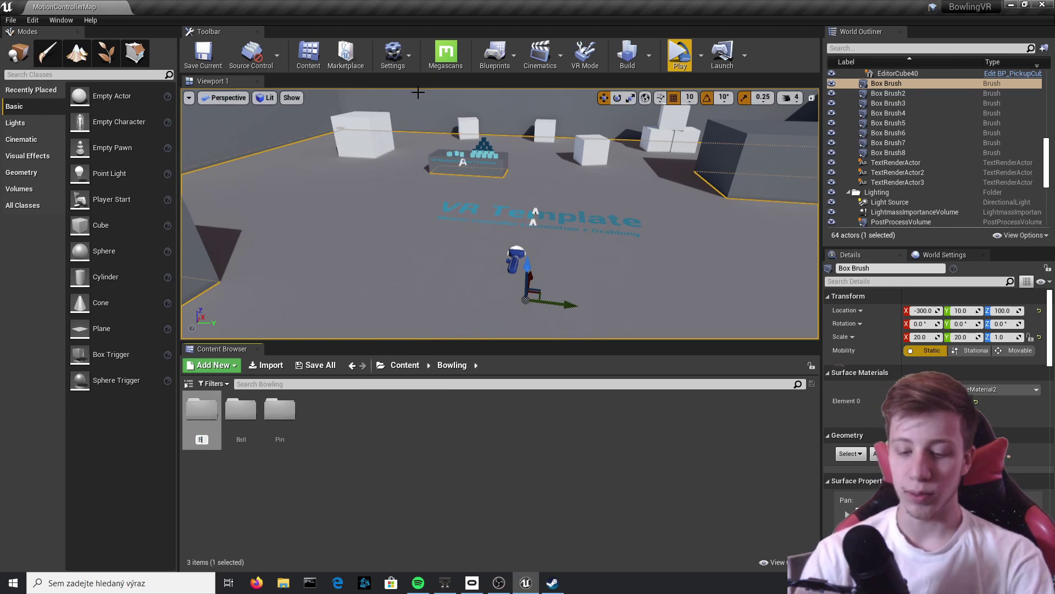
{"action": "type", "text": "Blueprints"}
{"action": "key", "text": "Return"}
{"action": "key", "text": "Return"}
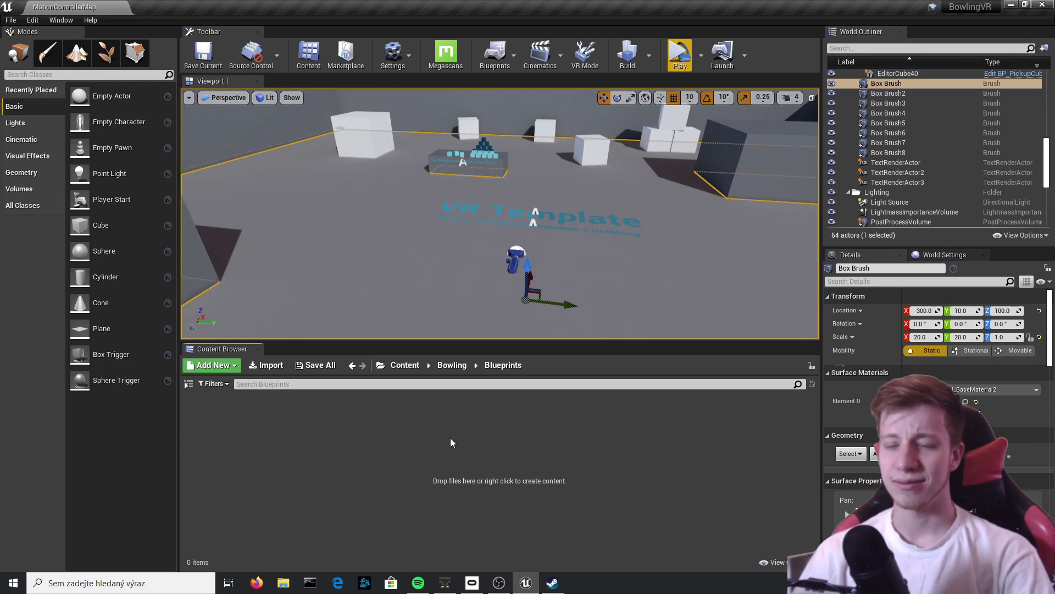
{"action": "key", "text": "ctrl+v"}
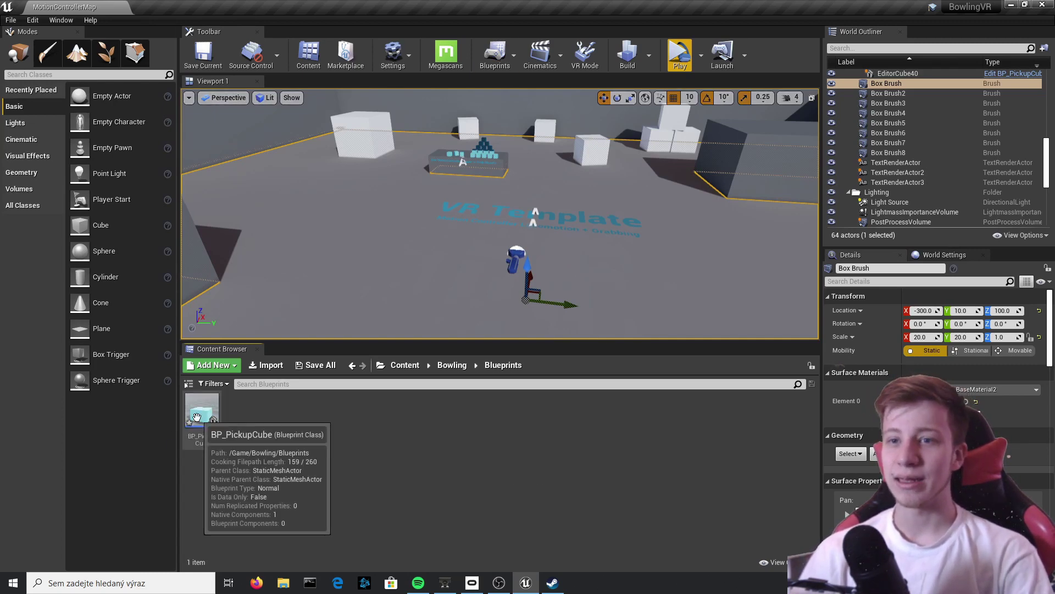
Open the copied BP_PickupCube, replace its StaticMeshComponent's mesh with Ball, and compile the blueprint.
{"action": "double_click", "coordinate": [202, 411]}
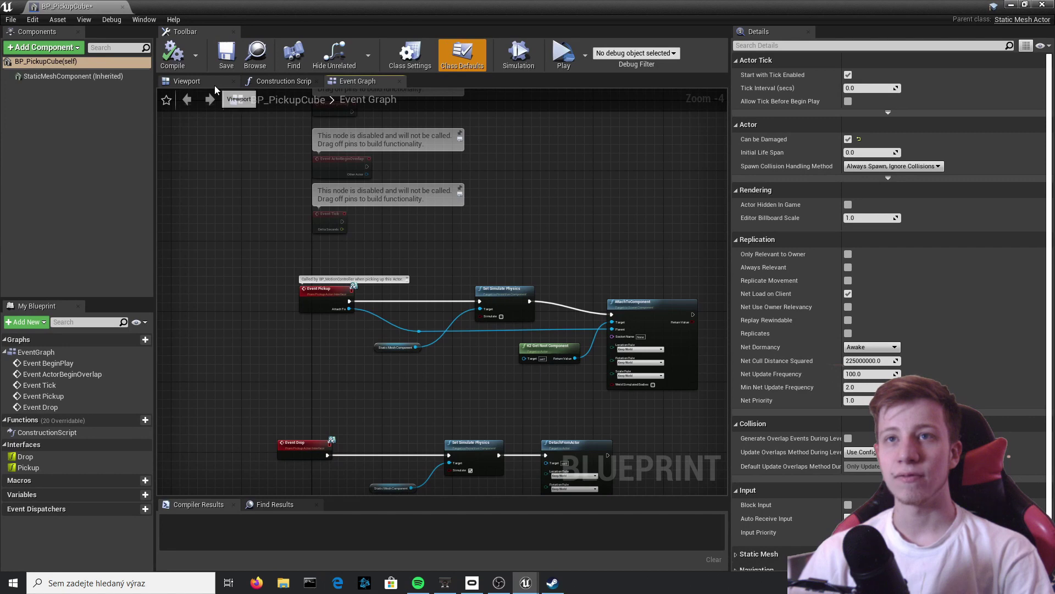
{"action": "left_click", "coordinate": [214, 85]}
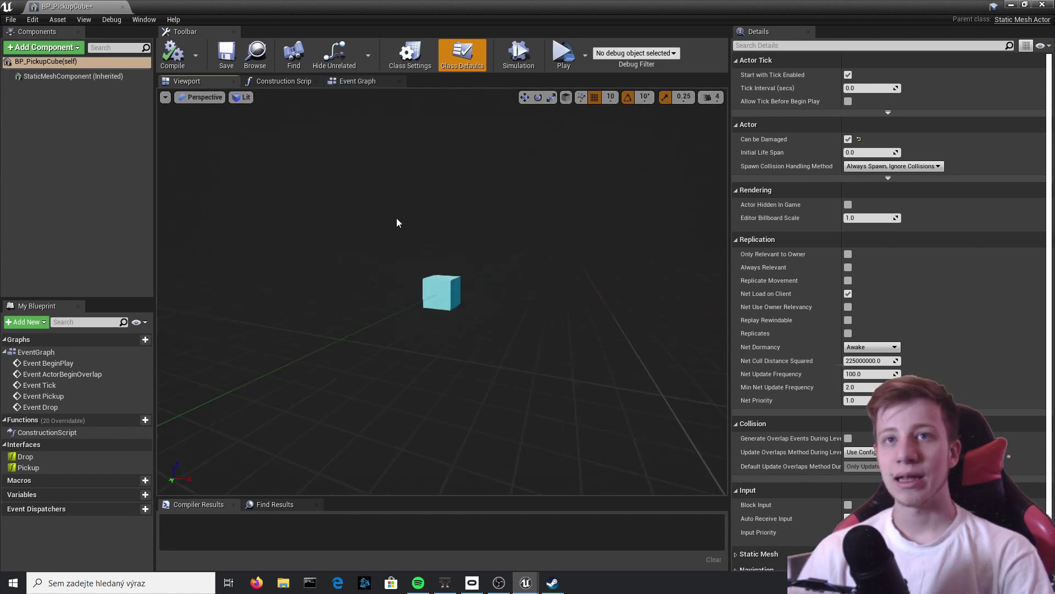
{"action": "left_click", "coordinate": [83, 75]}
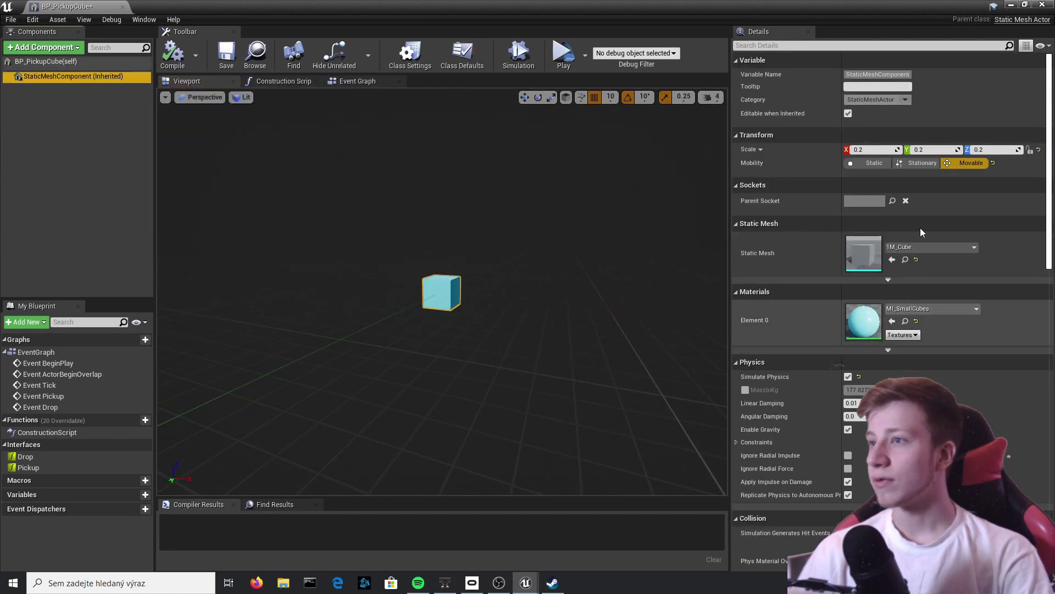
{"action": "left_click", "coordinate": [916, 259]}
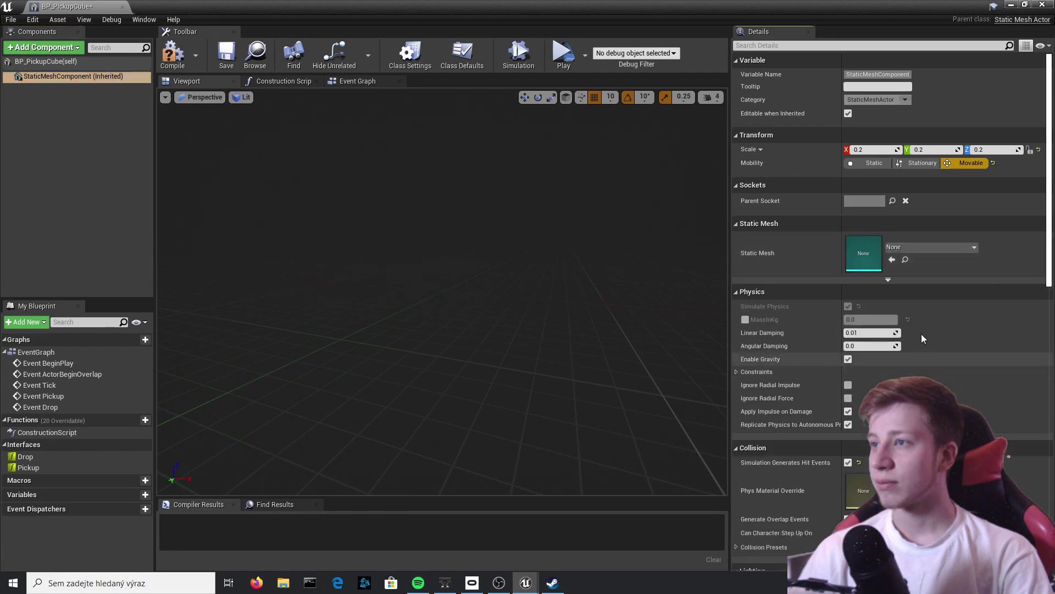
{"action": "left_click", "coordinate": [910, 247]}
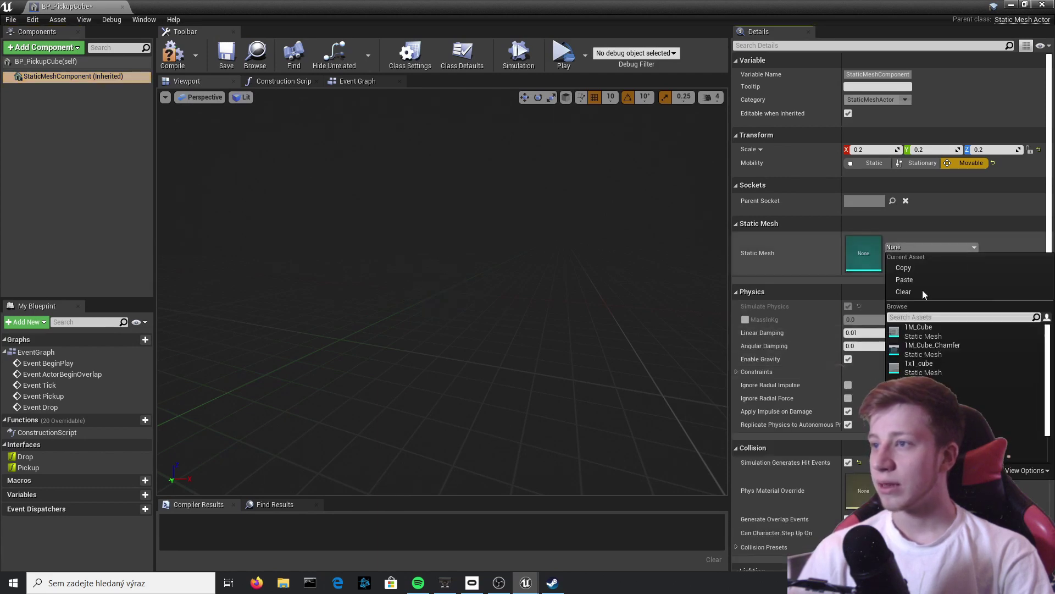
{"action": "left_click", "coordinate": [939, 385]}
{"action": "left_click", "coordinate": [173, 55]}
{"action": "left_click", "coordinate": [441, 290]}
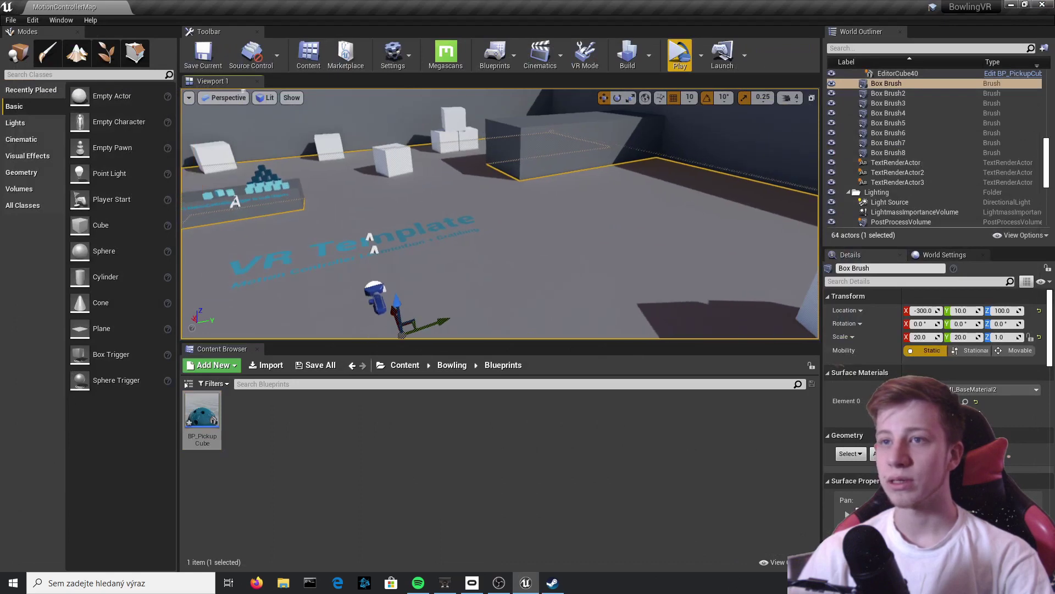
Place the copied BP_PickupCube blueprint in the level next to the VR pawn.
{"action": "right_click_drag", "start_coordinate": [548, 166], "coordinate": [548, 166]}
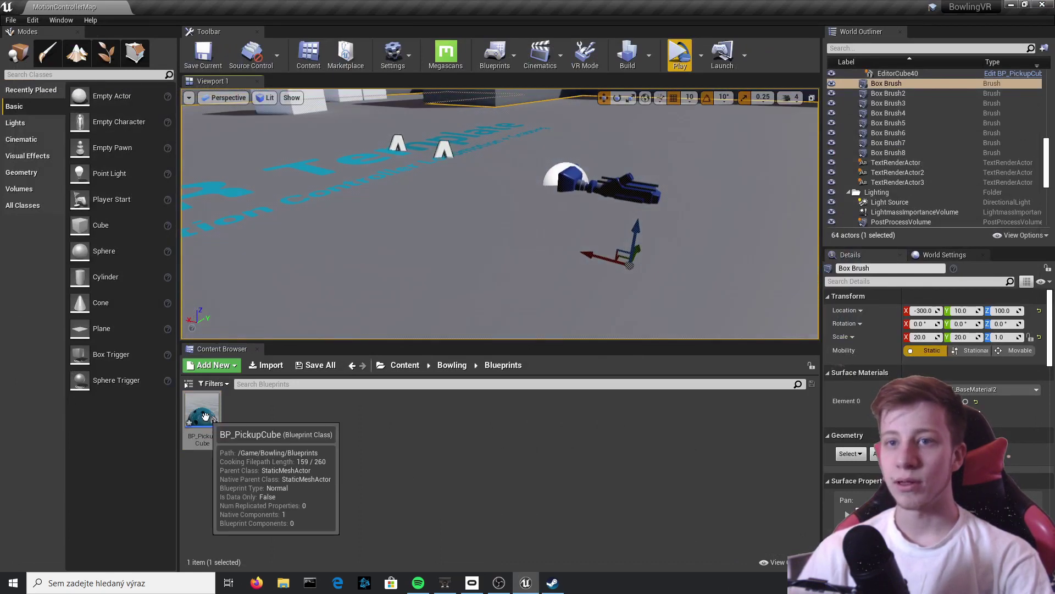
{"action": "left_click_drag", "start_coordinate": [202, 412], "coordinate": [470, 185]}
{"action": "key", "text": "w"}
{"action": "right_click_drag", "start_coordinate": [711, 254], "coordinate": [710, 254]}
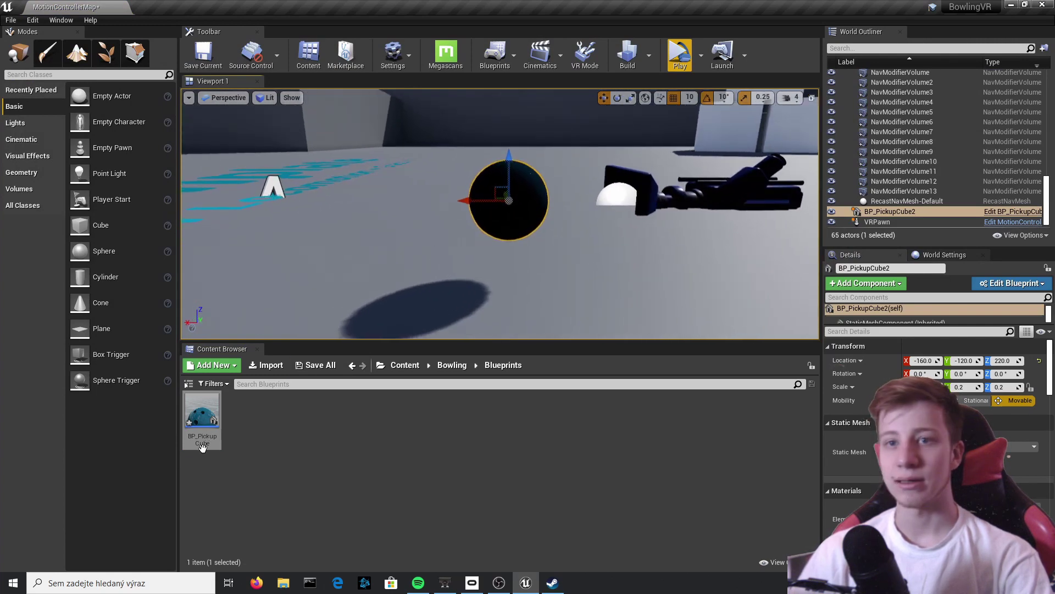
Set the scale of the copied BP_PickupCube's StaticMeshComponent to 0.4 on all axes, and compile and close the blueprint.
{"action": "double_click", "coordinate": [205, 423]}
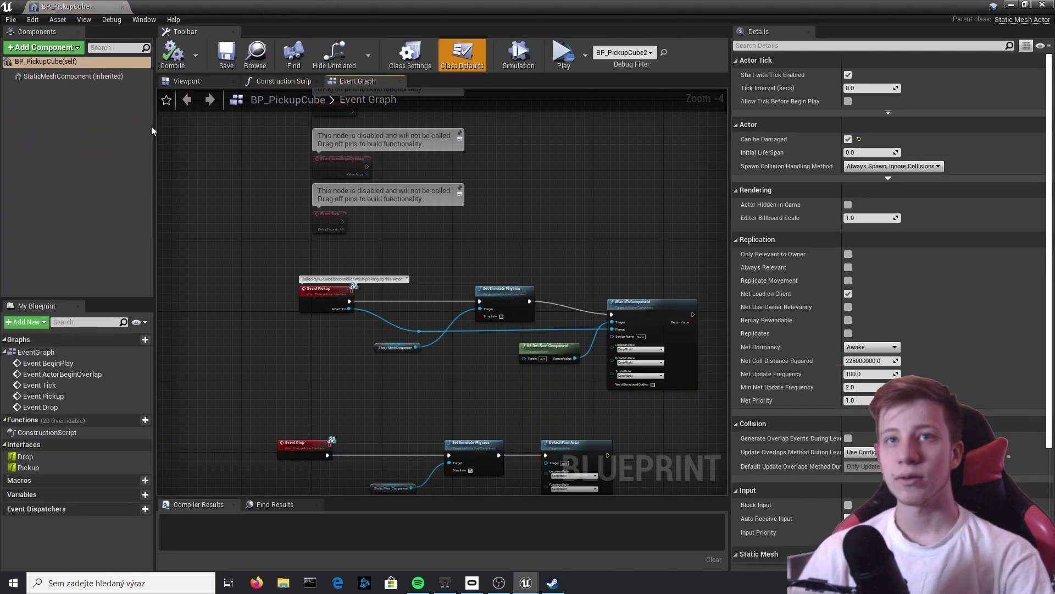
{"action": "left_click", "coordinate": [73, 76]}
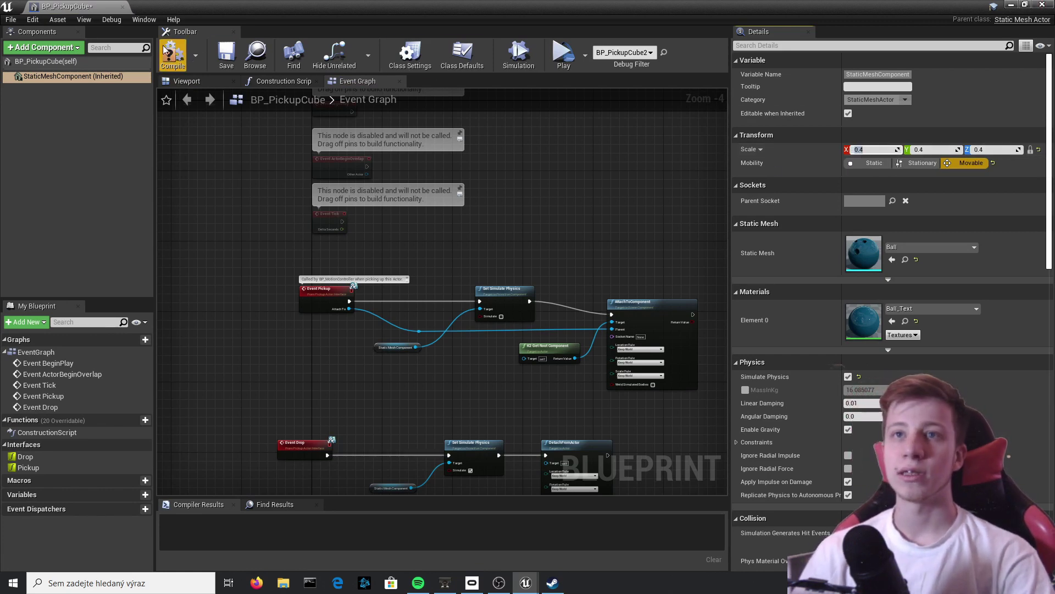
{"action": "key", "text": "F7"}
{"action": "left_click", "coordinate": [1050, 4]}
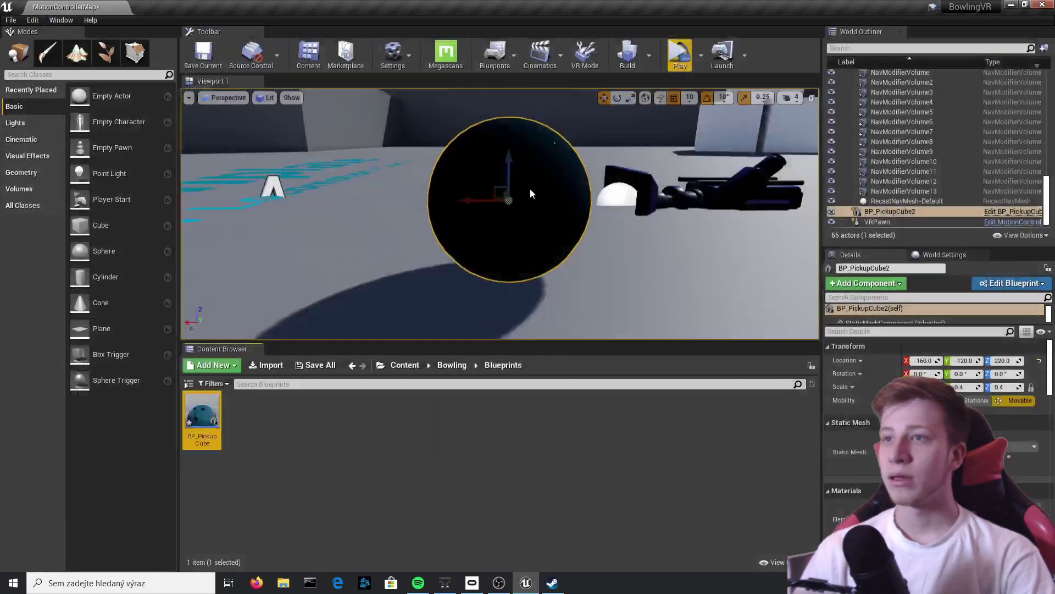
Select the placed ball in the level and raise it to a Z location of 300.
{"action": "right_click_drag", "start_coordinate": [635, 194], "coordinate": [412, 195]}
{"action": "right_click", "coordinate": [635, 194]}
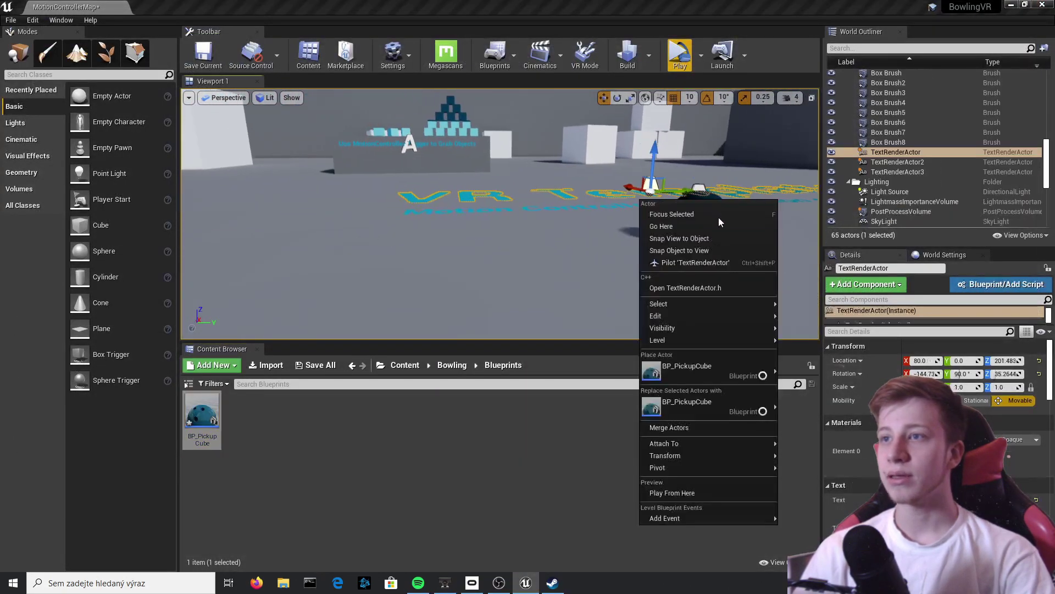
{"action": "right_click_drag", "start_coordinate": [632, 194], "coordinate": [632, 195]}
{"action": "left_click", "coordinate": [663, 145]}
{"action": "left_click", "coordinate": [709, 215]}
{"action": "left_click_drag", "start_coordinate": [713, 182], "coordinate": [724, 76]}
{"action": "right_click_drag", "start_coordinate": [643, 160], "coordinate": [750, 91]}
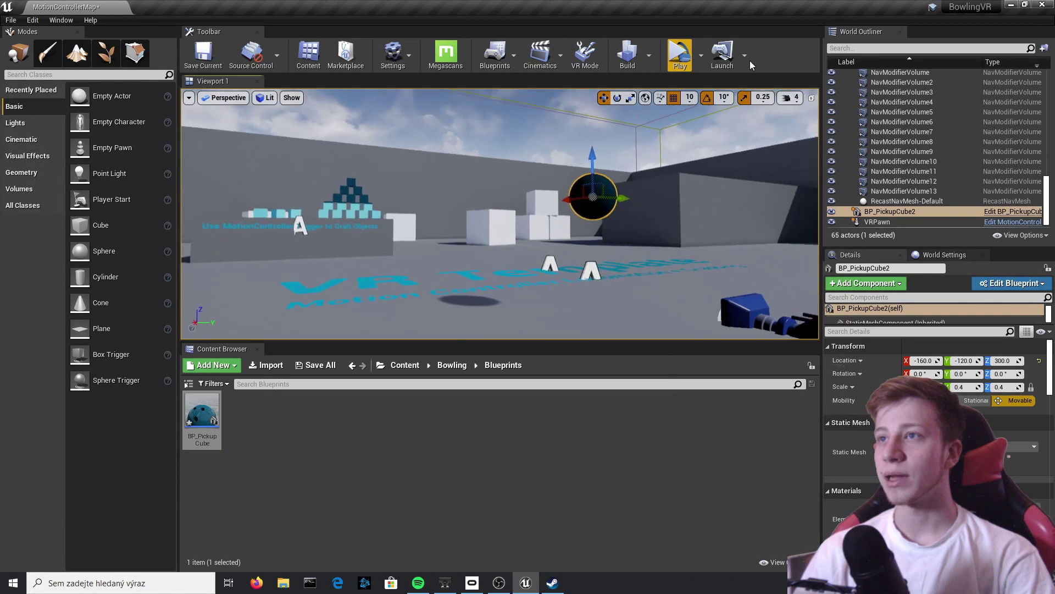
Simulate the level, move the ball across it to test how it rolls, and stop the simulation.
{"action": "left_click", "coordinate": [703, 53]}
{"action": "left_click", "coordinate": [761, 148]}
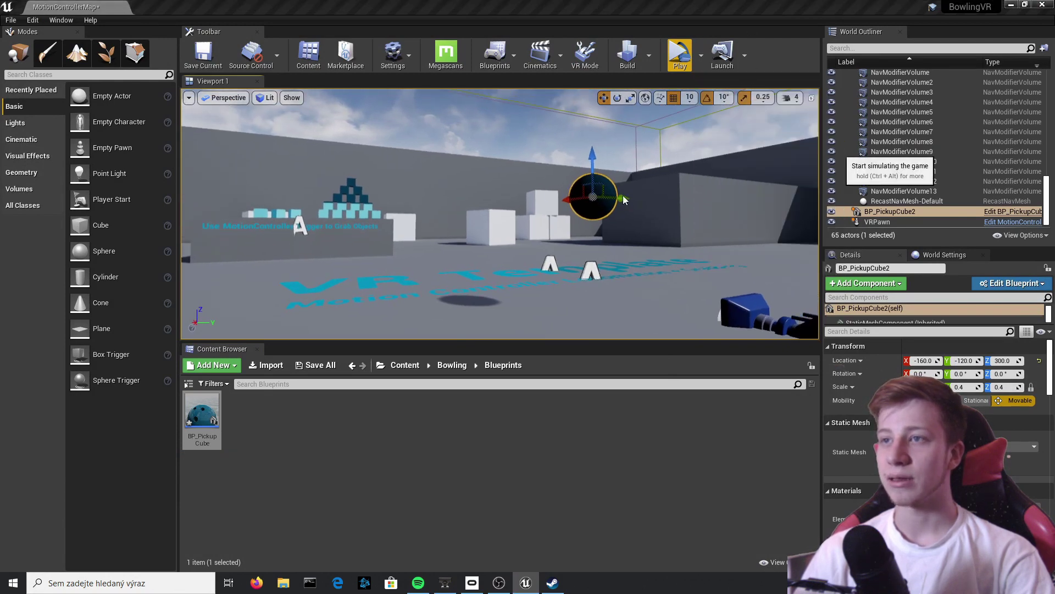
{"action": "right_click_drag", "start_coordinate": [761, 151], "coordinate": [760, 152]}
{"action": "right_click_drag", "start_coordinate": [686, 200], "coordinate": [686, 200]}
{"action": "right_click_drag", "start_coordinate": [593, 144], "coordinate": [593, 144]}
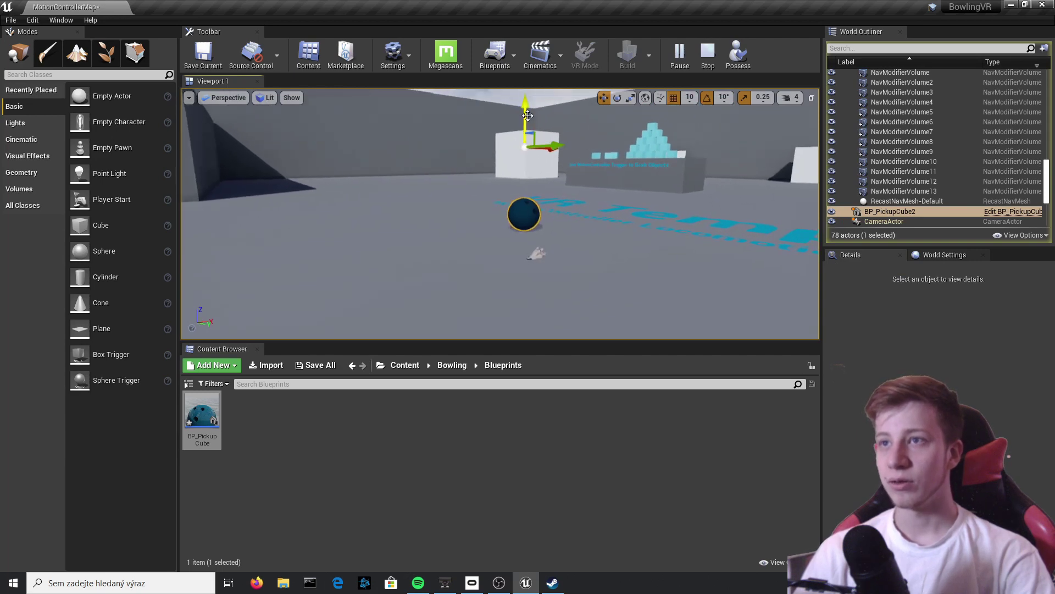
{"action": "left_click_drag", "start_coordinate": [528, 115], "coordinate": [374, 172]}
{"action": "right_click_drag", "start_coordinate": [382, 169], "coordinate": [358, 156]}
{"action": "right_click_drag", "start_coordinate": [387, 209], "coordinate": [537, 155]}
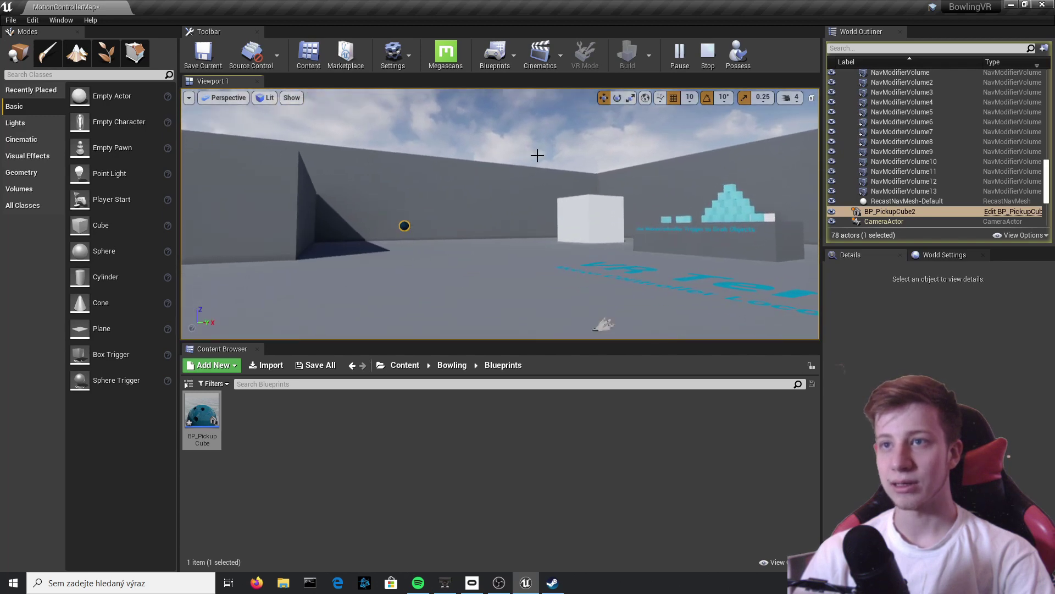
{"action": "left_click", "coordinate": [708, 54]}
{"action": "left_click", "coordinate": [681, 59]}
{"action": "right_click_drag", "start_coordinate": [515, 202], "coordinate": [588, 174]}
Open the Ball static mesh from the Bowling project's Ball folder and display its simple collision shape.
{"action": "left_click", "coordinate": [310, 450]}
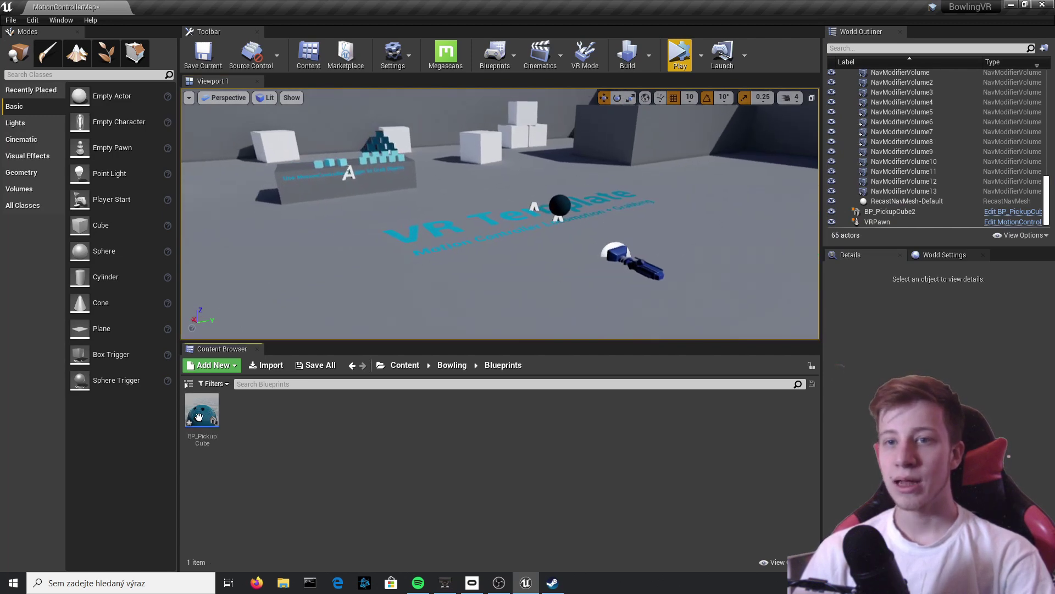
{"action": "left_click", "coordinate": [453, 370]}
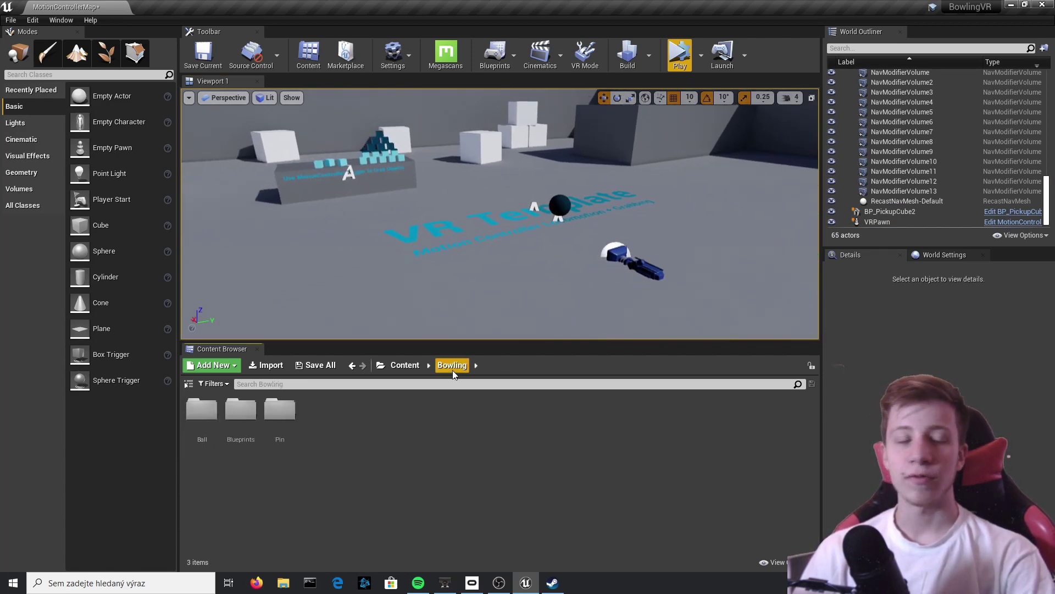
{"action": "double_click", "coordinate": [216, 424]}
{"action": "left_click", "coordinate": [203, 415]}
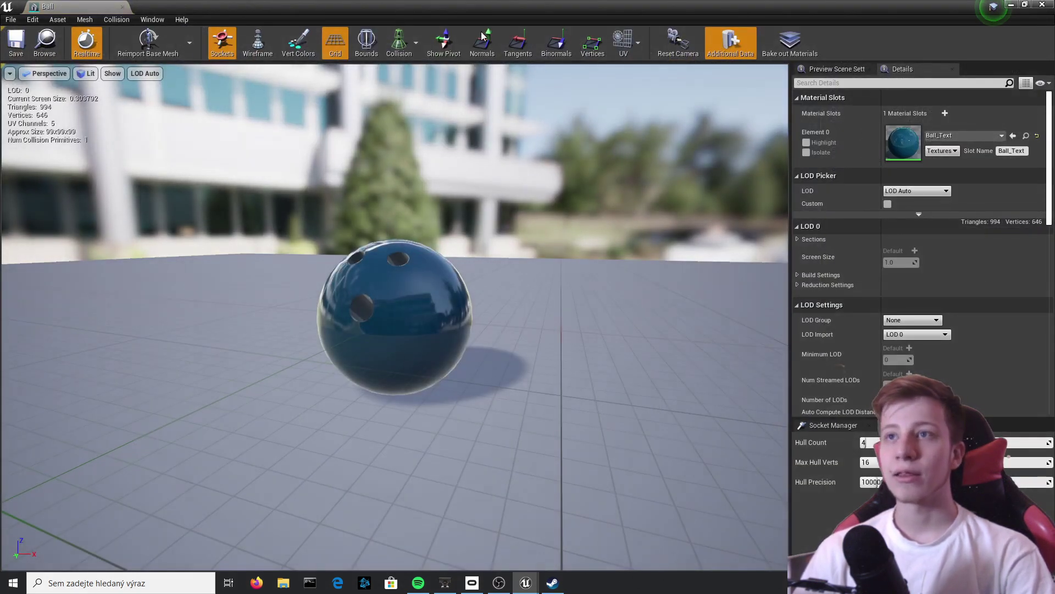
{"action": "left_click", "coordinate": [406, 50]}
{"action": "left_click", "coordinate": [417, 72]}
{"action": "right_click_drag", "start_coordinate": [413, 107], "coordinate": [126, 92]}
{"action": "right_click_drag", "start_coordinate": [374, 97], "coordinate": [377, 96]}
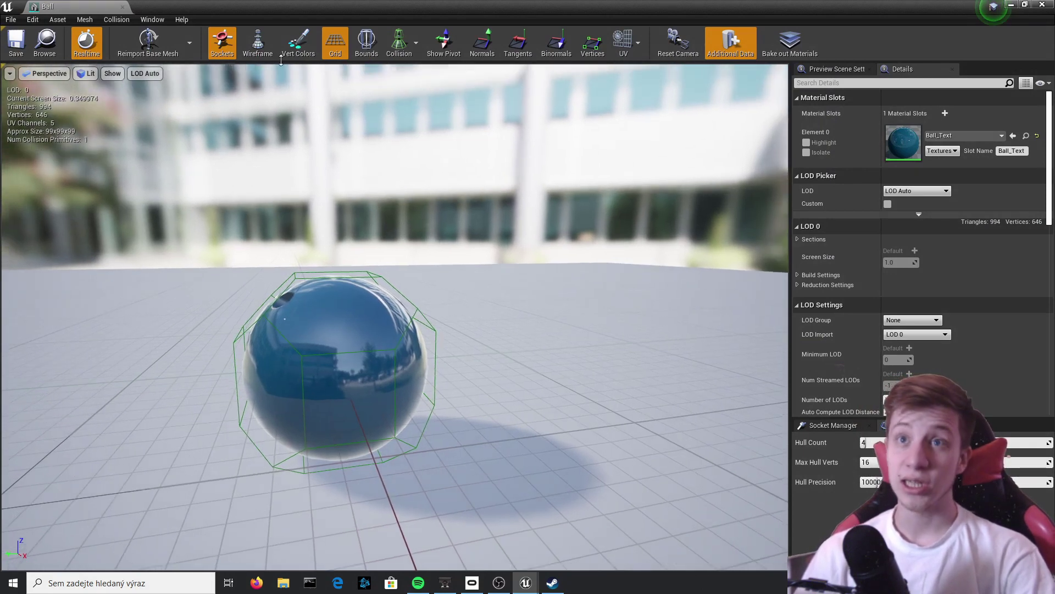
Remove the Ball mesh's existing collision, add a sphere simplified collision, and save the mesh.
{"action": "left_click", "coordinate": [116, 20]}
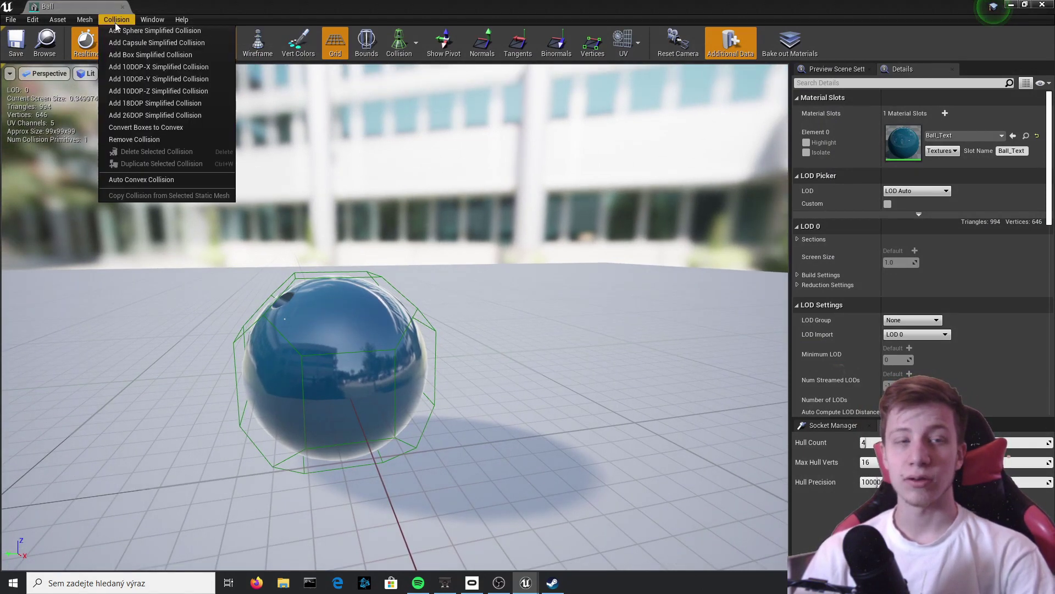
{"action": "left_click", "coordinate": [134, 139]}
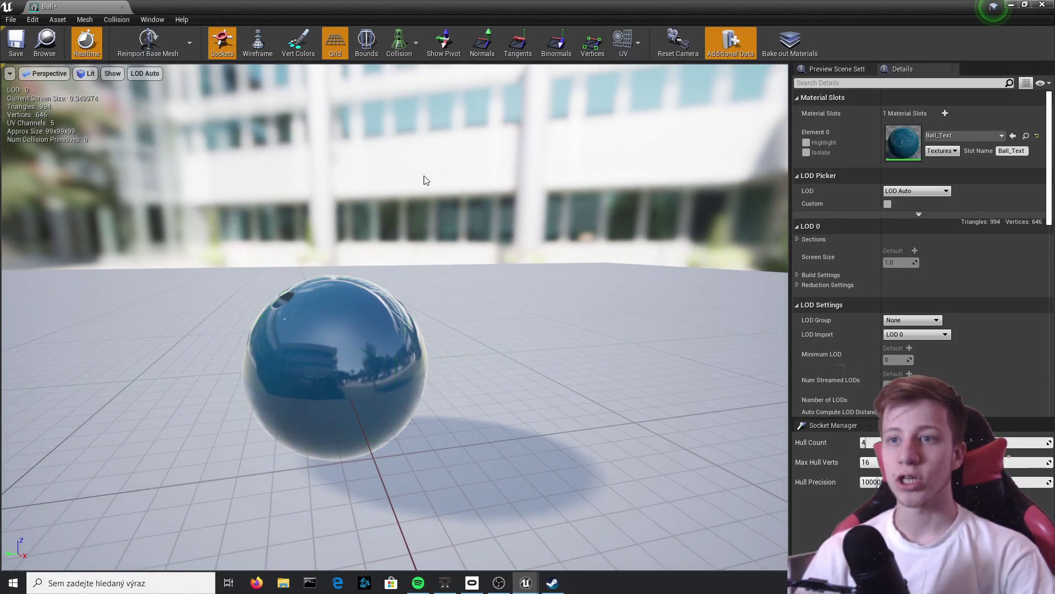
{"action": "left_click", "coordinate": [116, 20]}
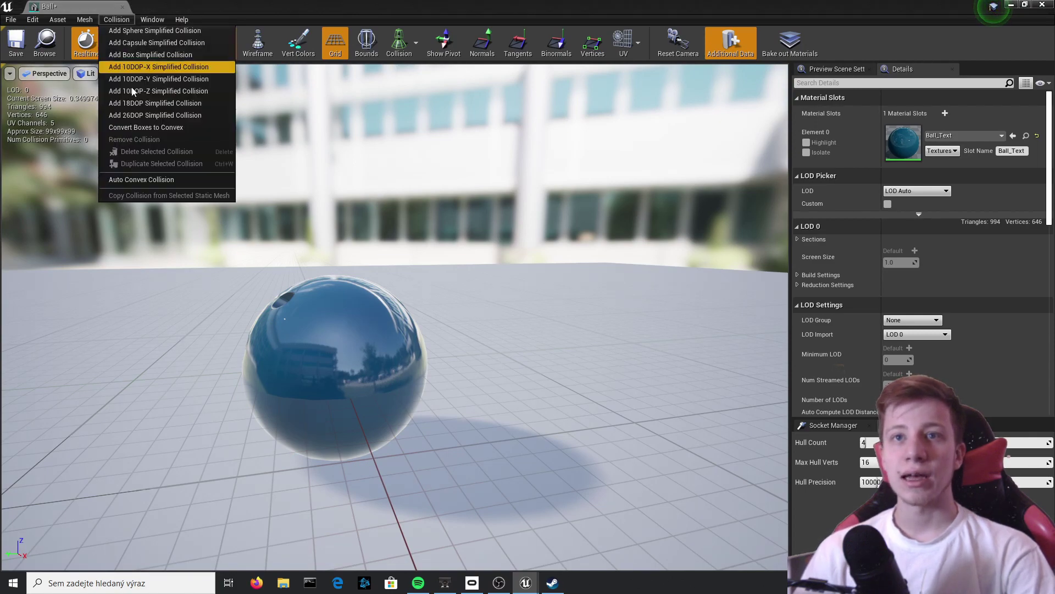
{"action": "left_click", "coordinate": [144, 31]}
{"action": "right_click_drag", "start_coordinate": [389, 273], "coordinate": [501, 340]}
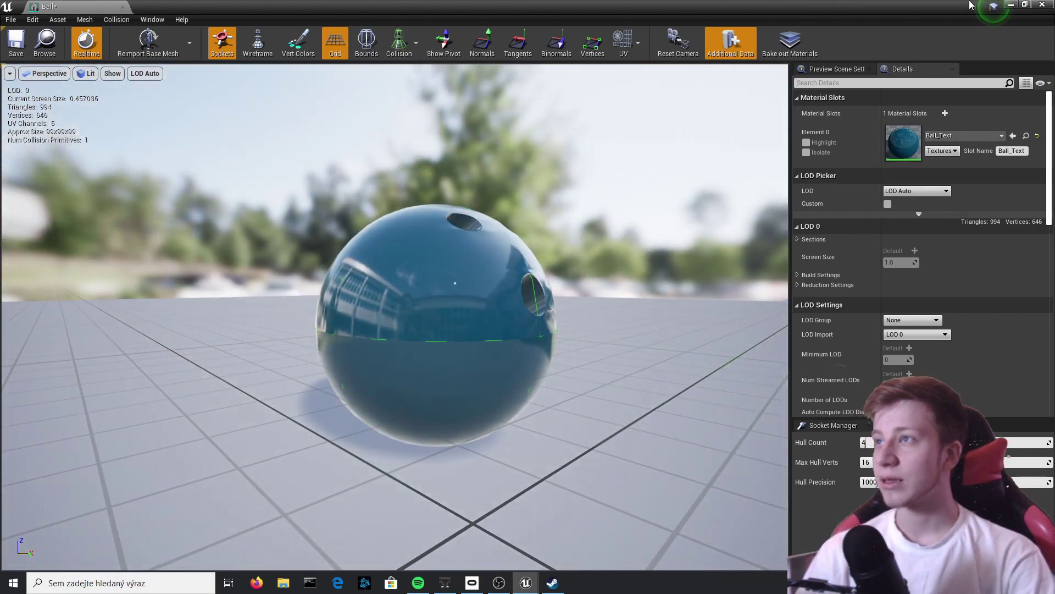
{"action": "left_click", "coordinate": [16, 39]}
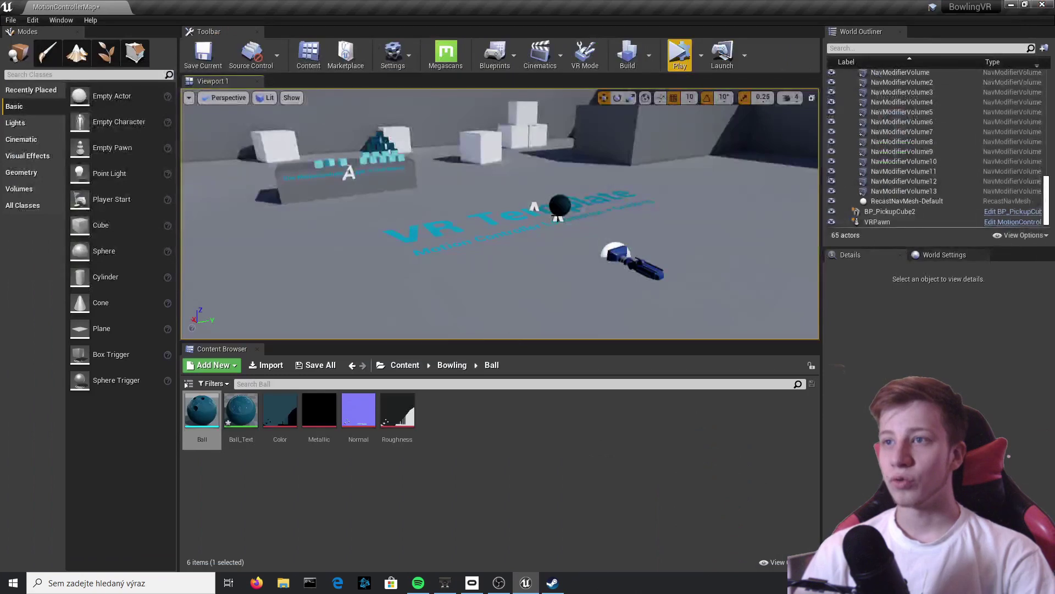
Simulate the level again, push the ball along the floor to check its rolling with sphere collision, and stop.
{"action": "right_click_drag", "start_coordinate": [500, 214], "coordinate": [412, 220]}
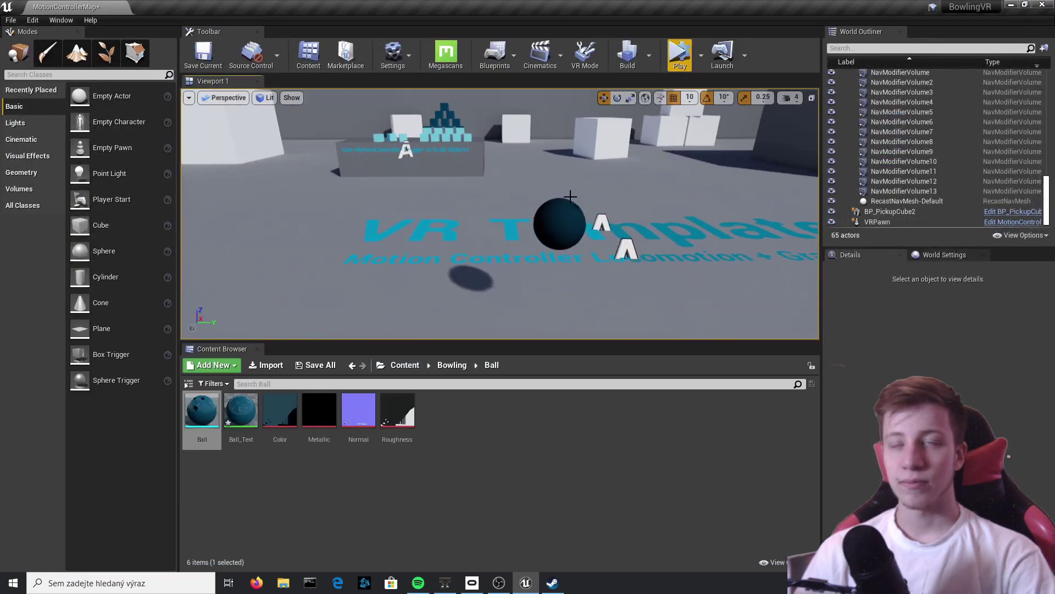
{"action": "left_click", "coordinate": [680, 55]}
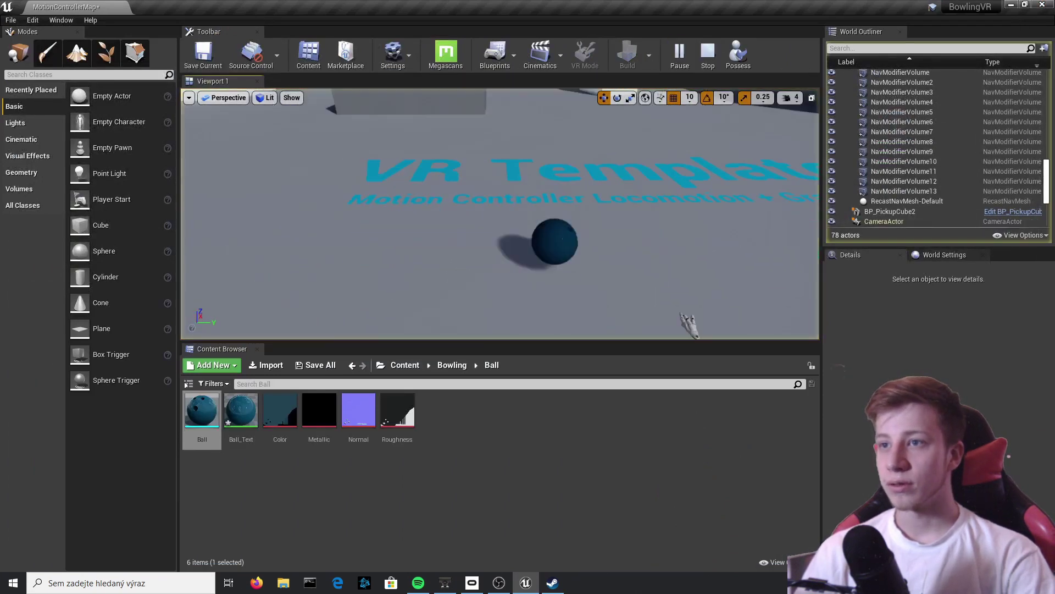
{"action": "right_click_drag", "start_coordinate": [500, 214], "coordinate": [494, 181]}
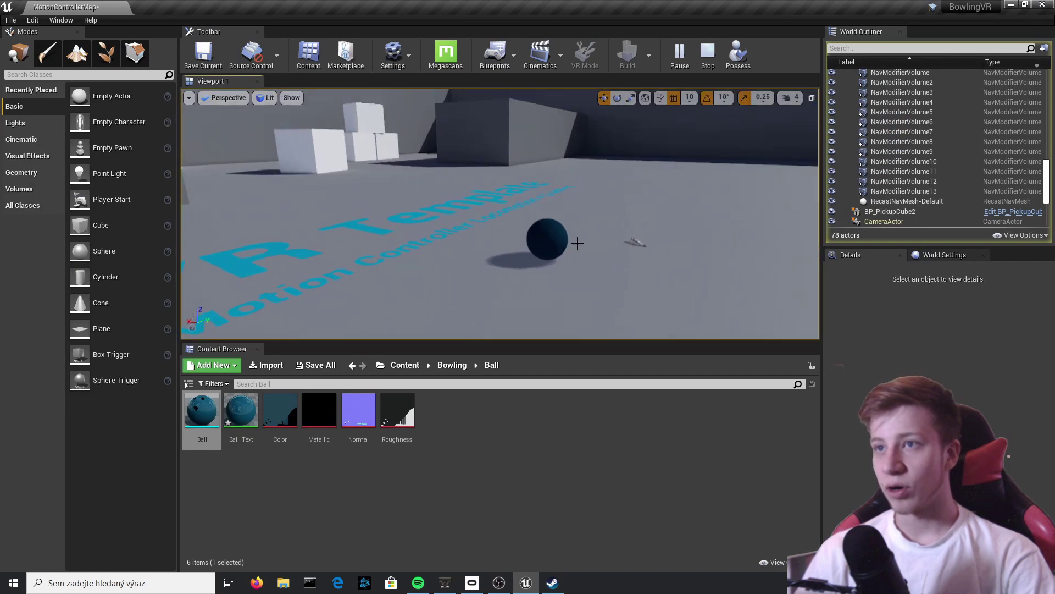
{"action": "left_click", "coordinate": [553, 230]}
{"action": "left_click_drag", "start_coordinate": [519, 235], "coordinate": [472, 226]}
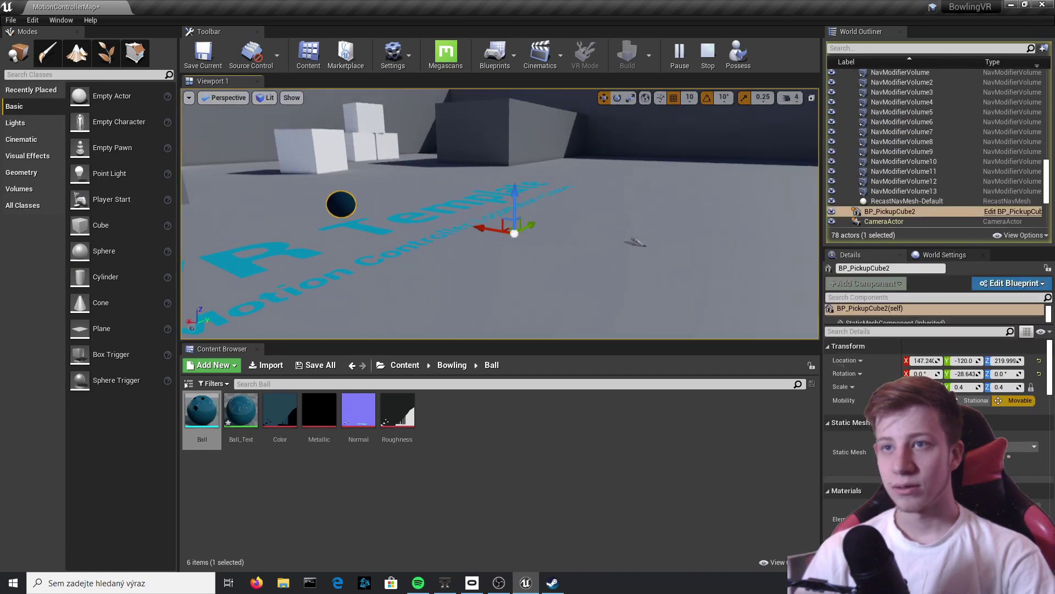
{"action": "right_click_drag", "start_coordinate": [471, 225], "coordinate": [401, 201]}
{"action": "right_click_drag", "start_coordinate": [500, 214], "coordinate": [555, 215]}
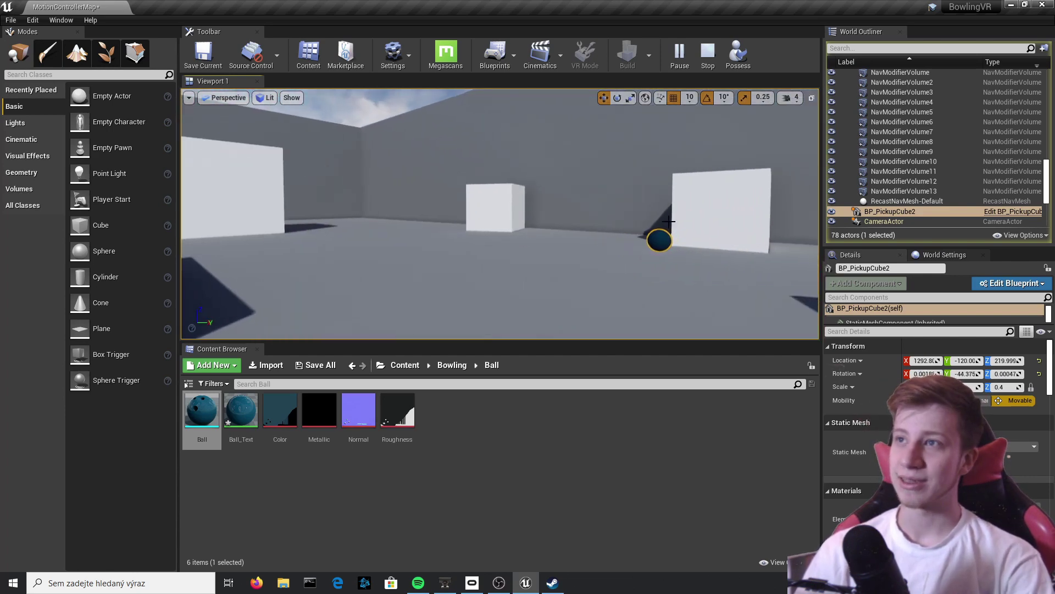
{"action": "left_click", "coordinate": [708, 53]}
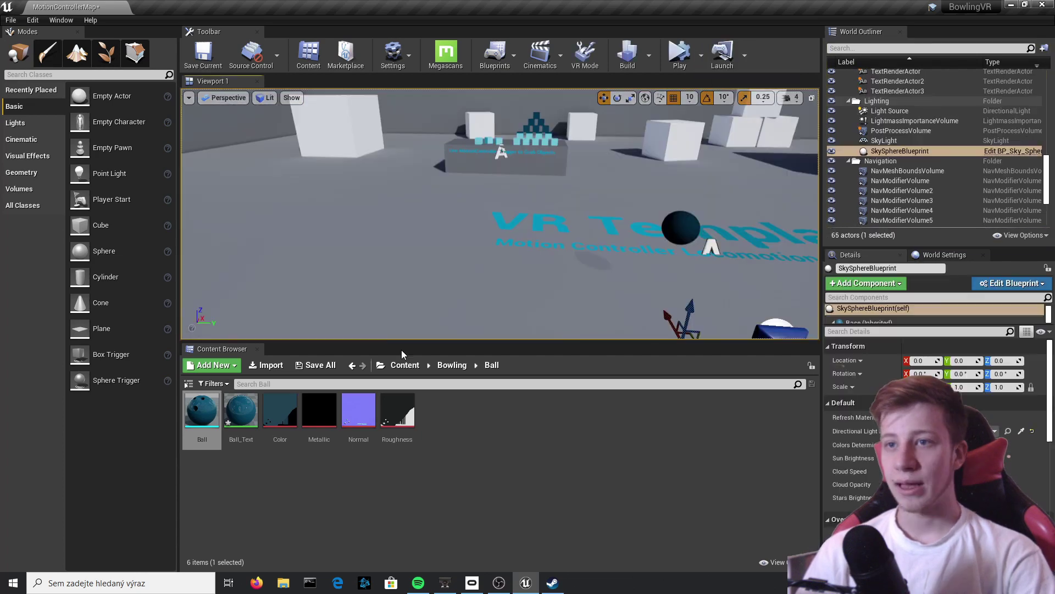
Open the Pin static mesh from the Bowling project's Pin folder and display its simple collision shape.
{"action": "left_click", "coordinate": [452, 366]}
{"action": "double_click", "coordinate": [281, 412]}
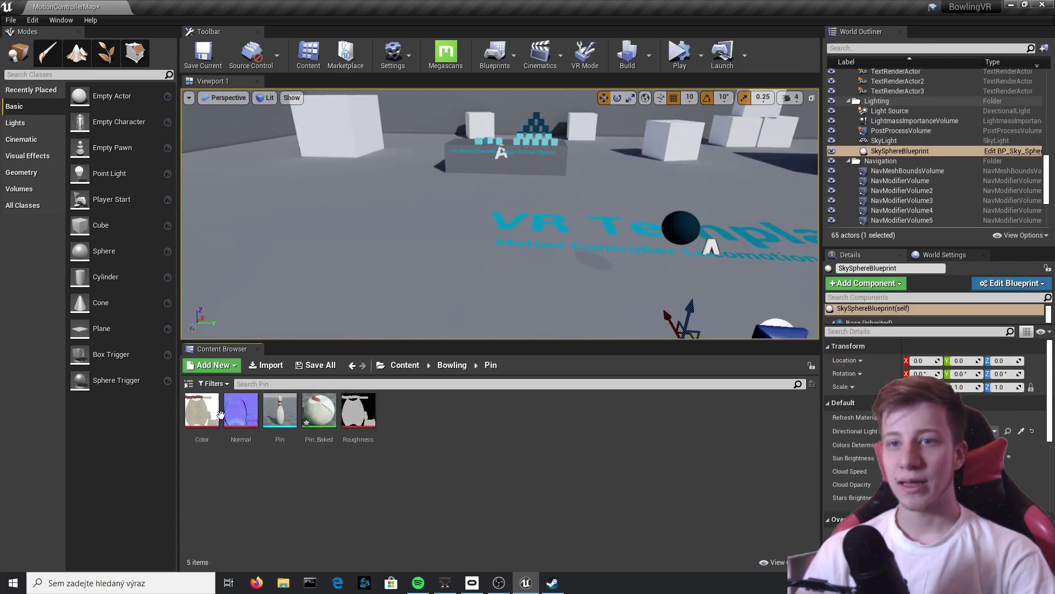
{"action": "double_click", "coordinate": [280, 409]}
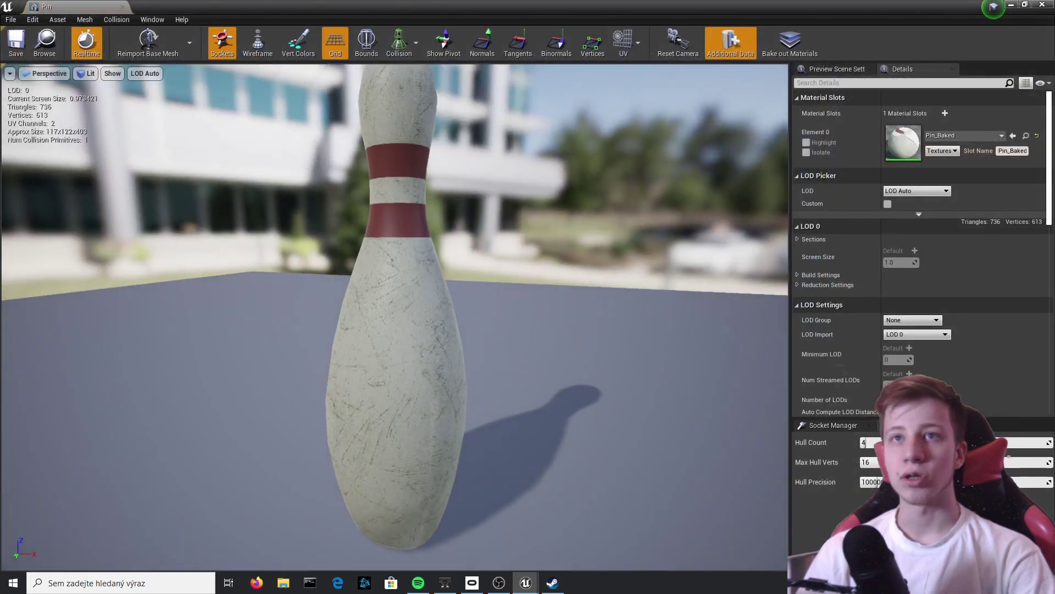
{"action": "left_click", "coordinate": [399, 44]}
{"action": "left_click", "coordinate": [420, 72]}
{"action": "right_click_drag", "start_coordinate": [470, 145], "coordinate": [367, 136]}
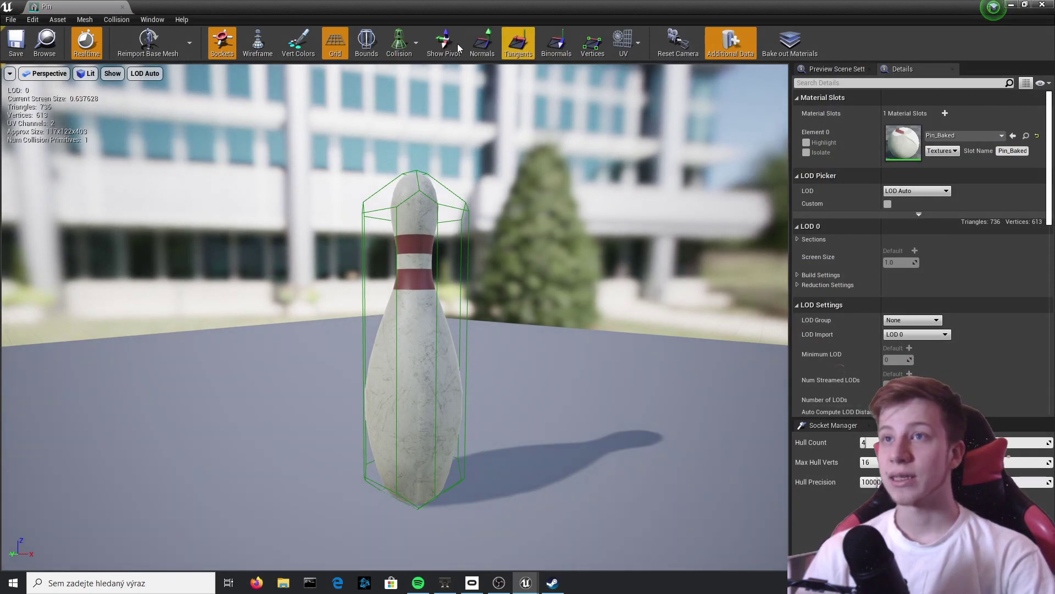
Replace the Pin mesh's collision with an auto convex collision using hull count 8, and save the mesh.
{"action": "left_click", "coordinate": [117, 20]}
{"action": "left_click", "coordinate": [159, 139]}
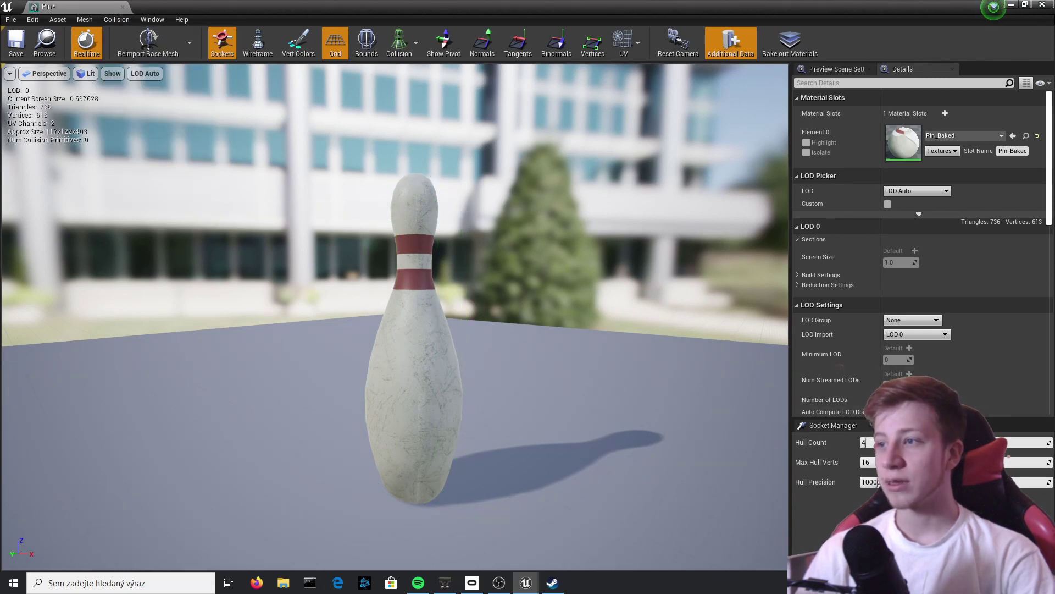
{"action": "left_click", "coordinate": [122, 21]}
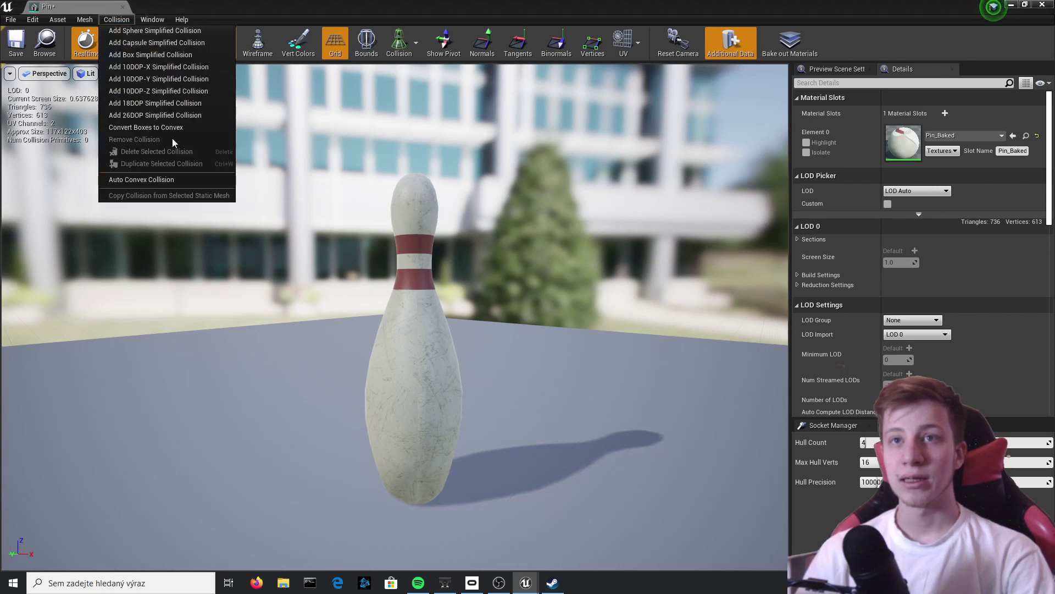
{"action": "left_click", "coordinate": [167, 180]}
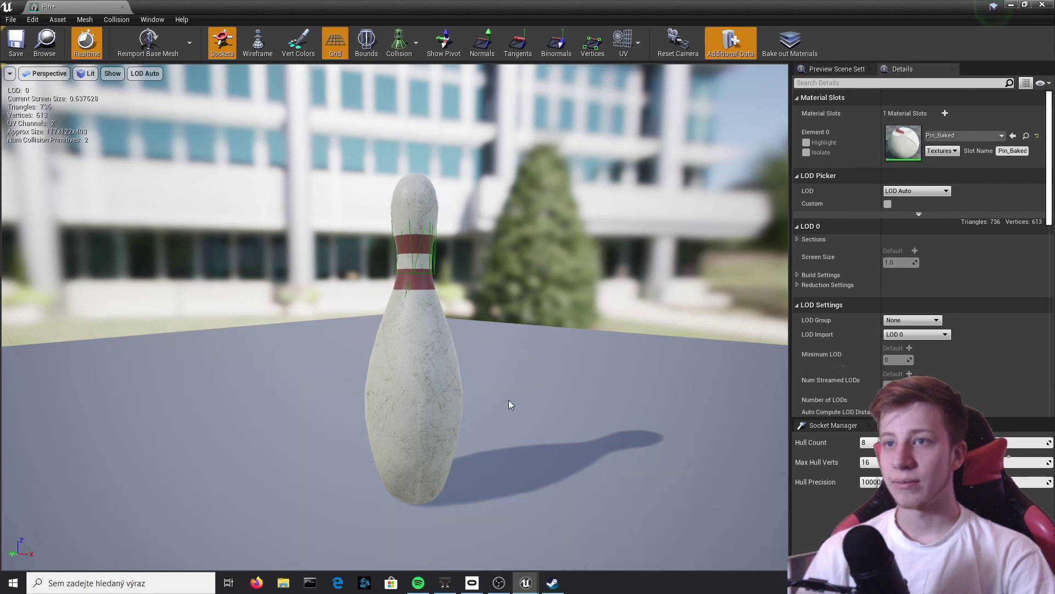
{"action": "right_click_drag", "start_coordinate": [508, 400], "coordinate": [462, 281]}
{"action": "left_click_drag", "start_coordinate": [477, 426], "coordinate": [363, 266]}
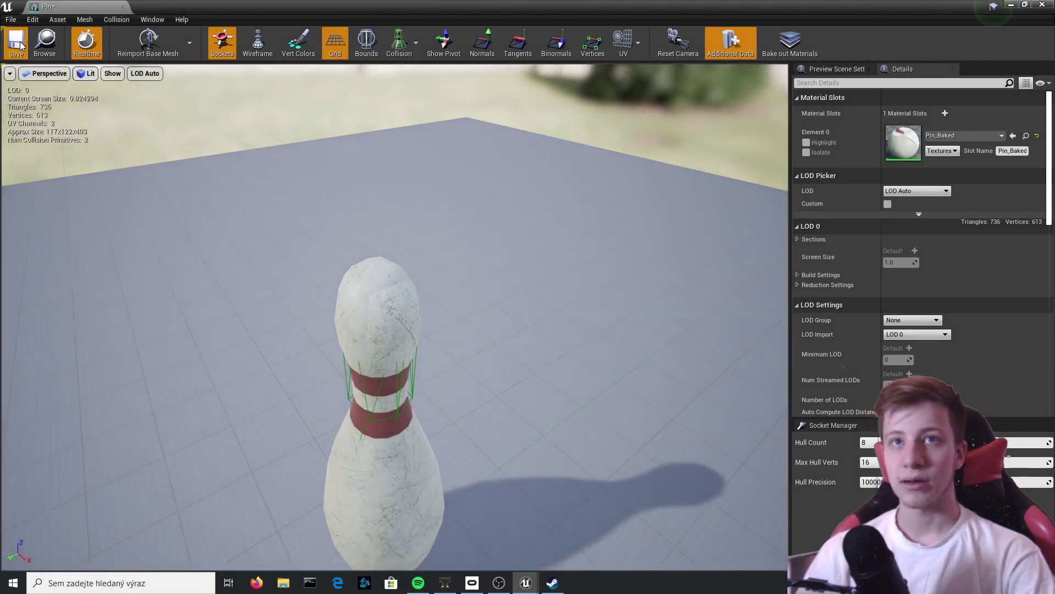
{"action": "left_click", "coordinate": [20, 47]}
{"action": "left_click", "coordinate": [1042, 4]}
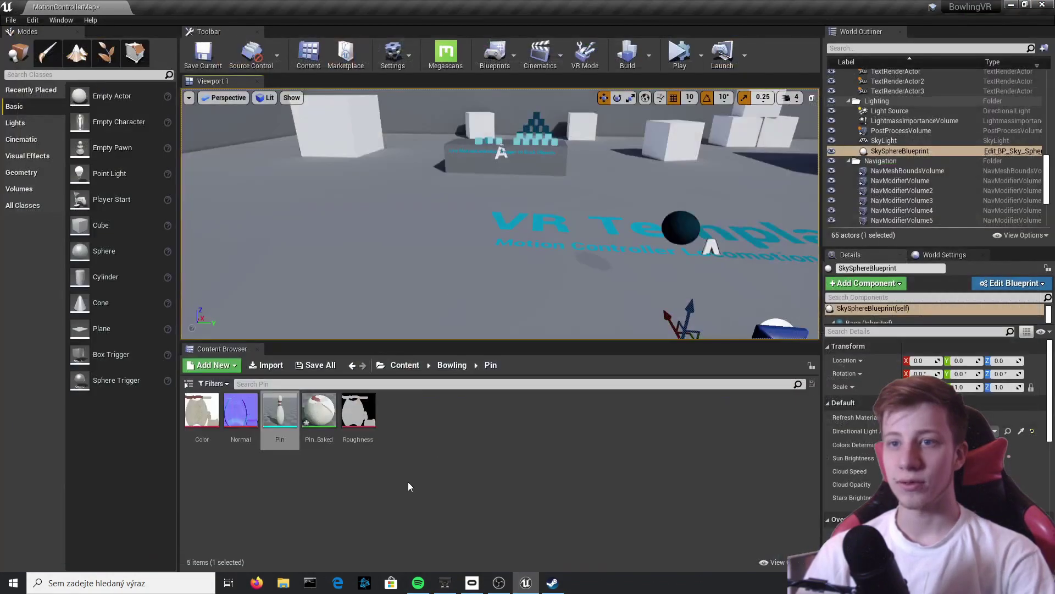
Duplicate the BP_PickupCube blueprint in the Bowling project's Blueprints folder.
{"action": "left_click", "coordinate": [452, 365]}
{"action": "double_click", "coordinate": [240, 411]}
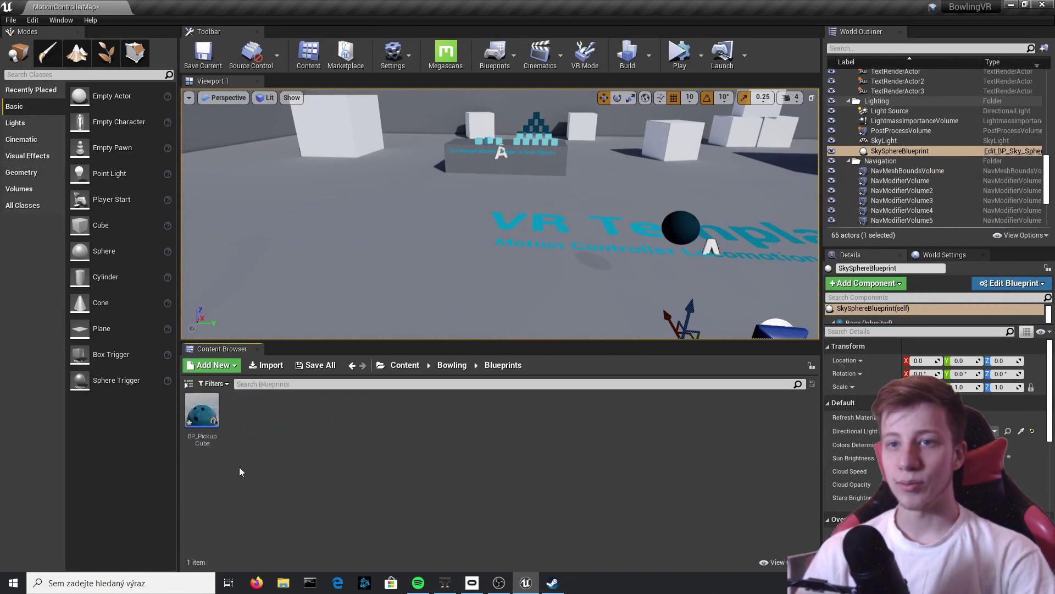
{"action": "left_click", "coordinate": [201, 411]}
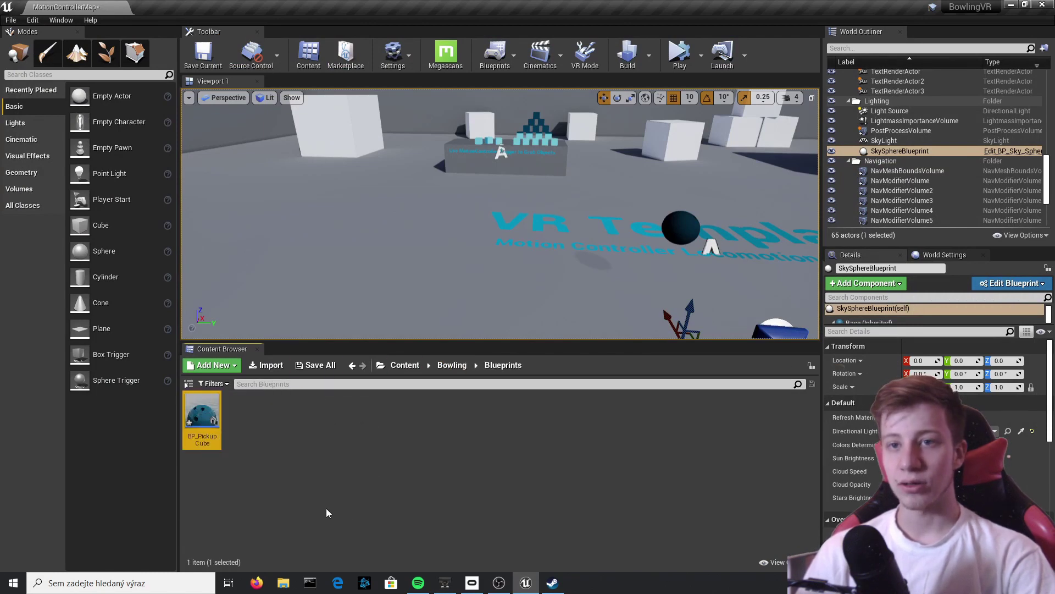
{"action": "key", "text": "ctrl+v"}
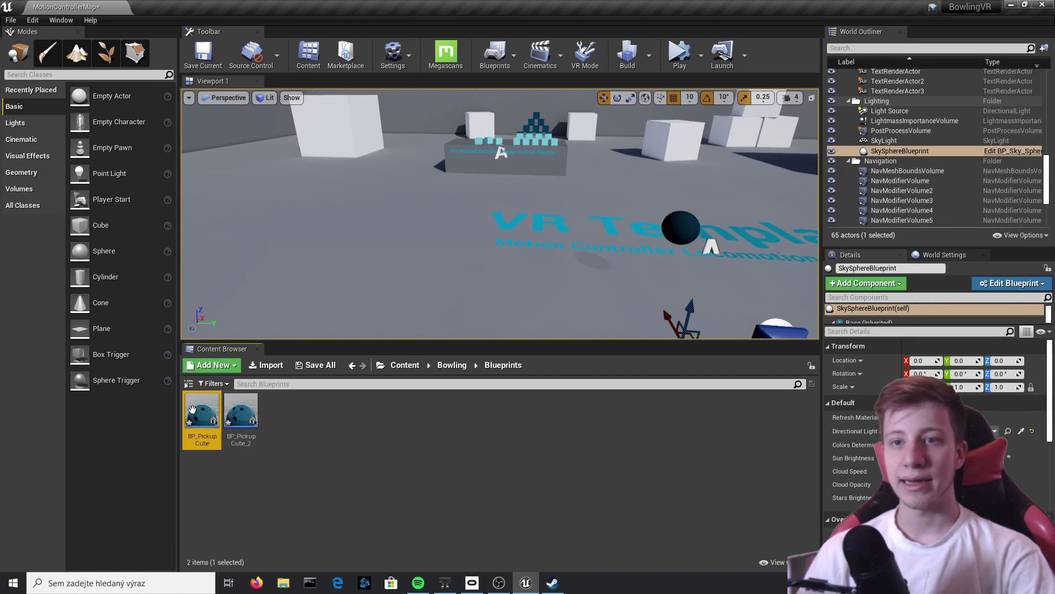
Rename the original pickup cube blueprint Ball and its copy Pin.
{"action": "right_click", "coordinate": [204, 408]}
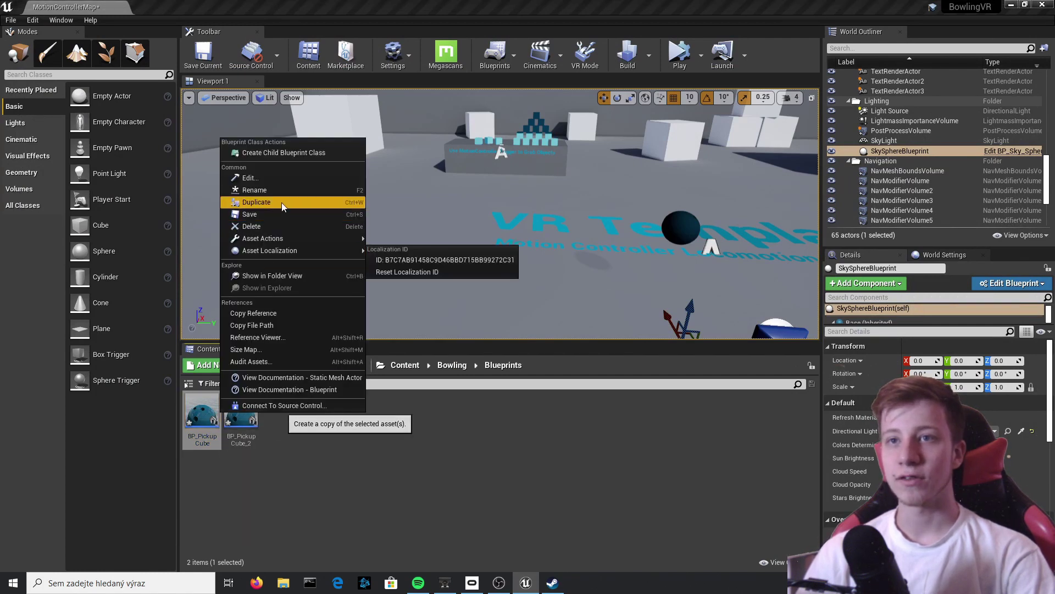
{"action": "left_click", "coordinate": [285, 190]}
{"action": "type", "text": "Ball"}
{"action": "key", "text": "Return"}
{"action": "right_click", "coordinate": [247, 417]}
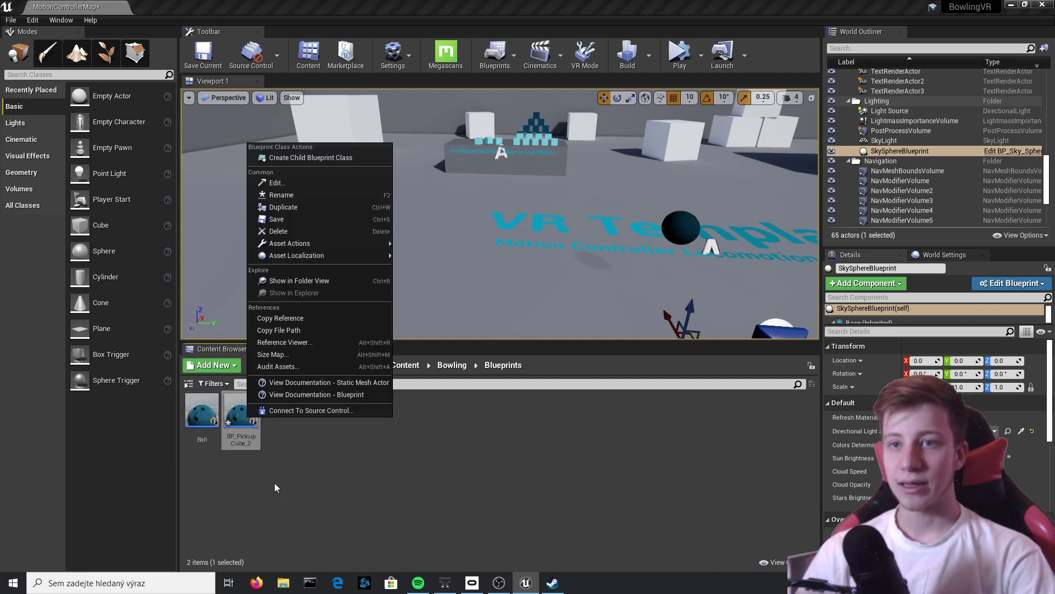
{"action": "left_click", "coordinate": [312, 196]}
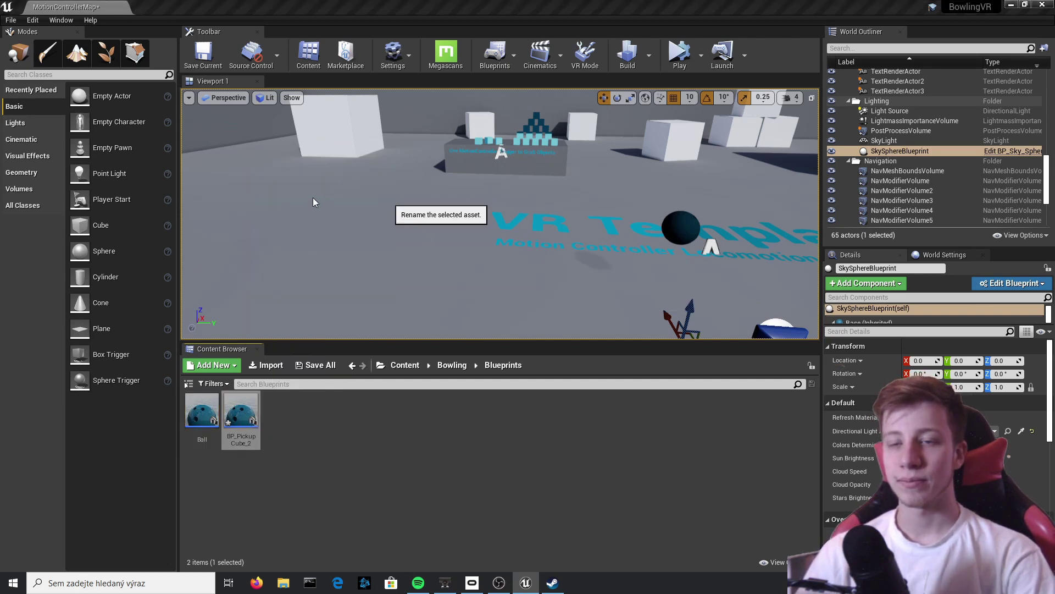
{"action": "type", "text": "Pin"}
{"action": "key", "text": "Return"}
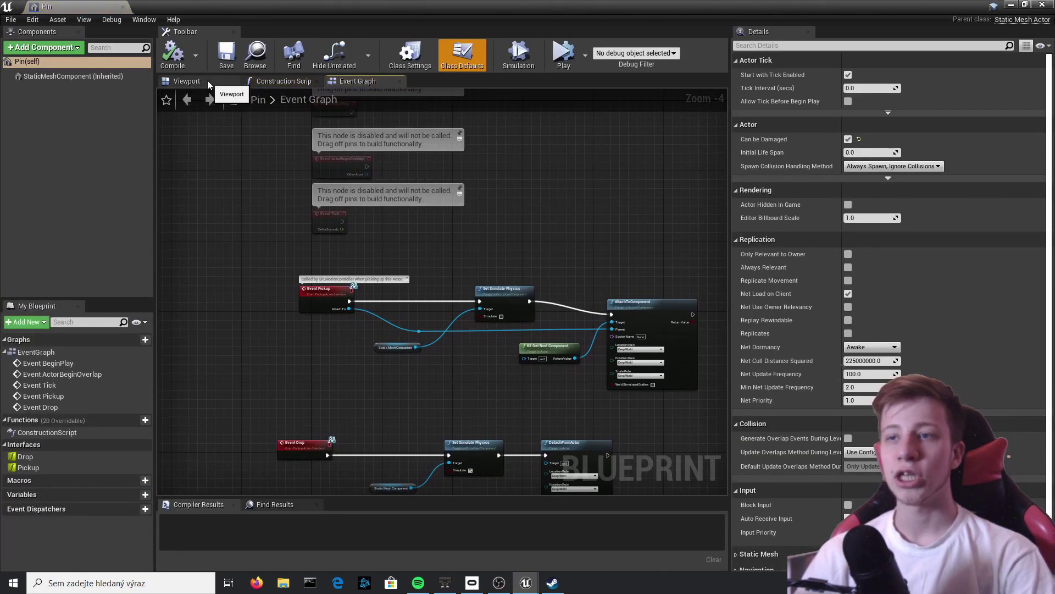
Set the Pin blueprint's static mesh to Pin and compile the blueprint.
{"action": "left_click", "coordinate": [207, 80]}
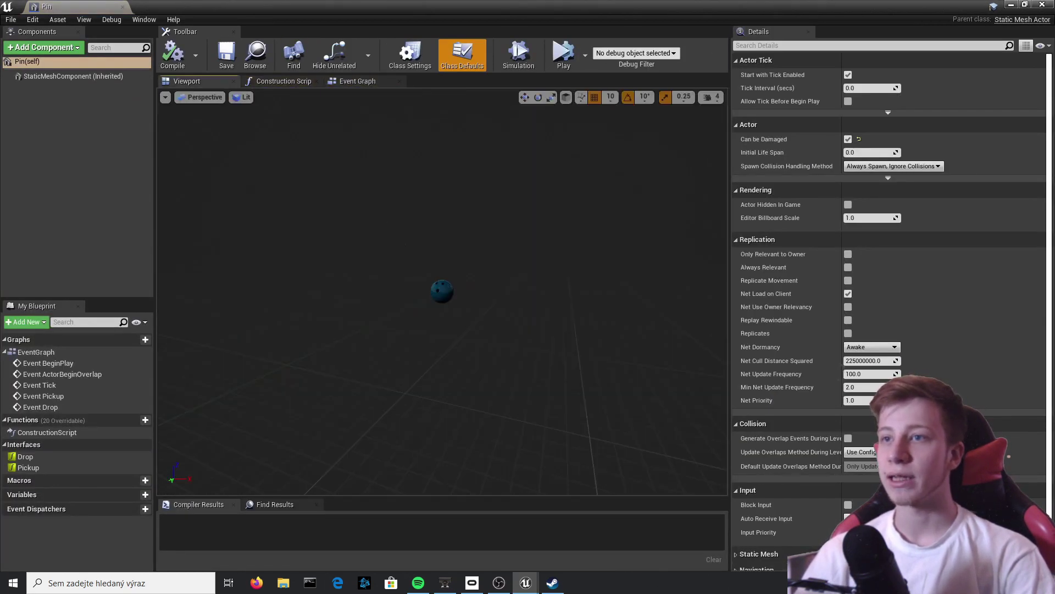
{"action": "left_click", "coordinate": [442, 291]}
{"action": "left_click", "coordinate": [923, 247]}
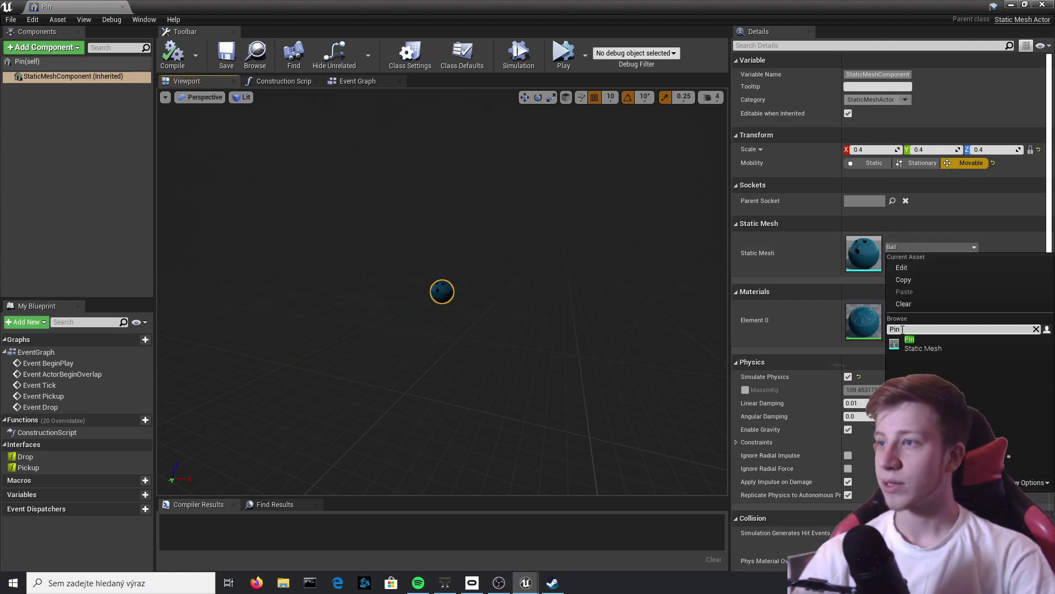
{"action": "left_click", "coordinate": [929, 345]}
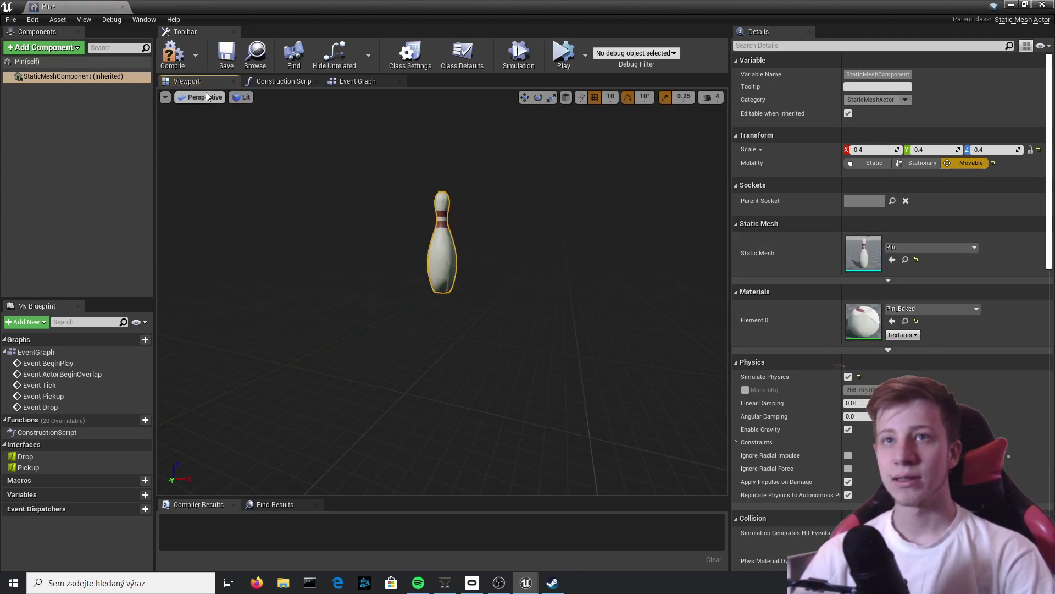
{"action": "left_click", "coordinate": [172, 55]}
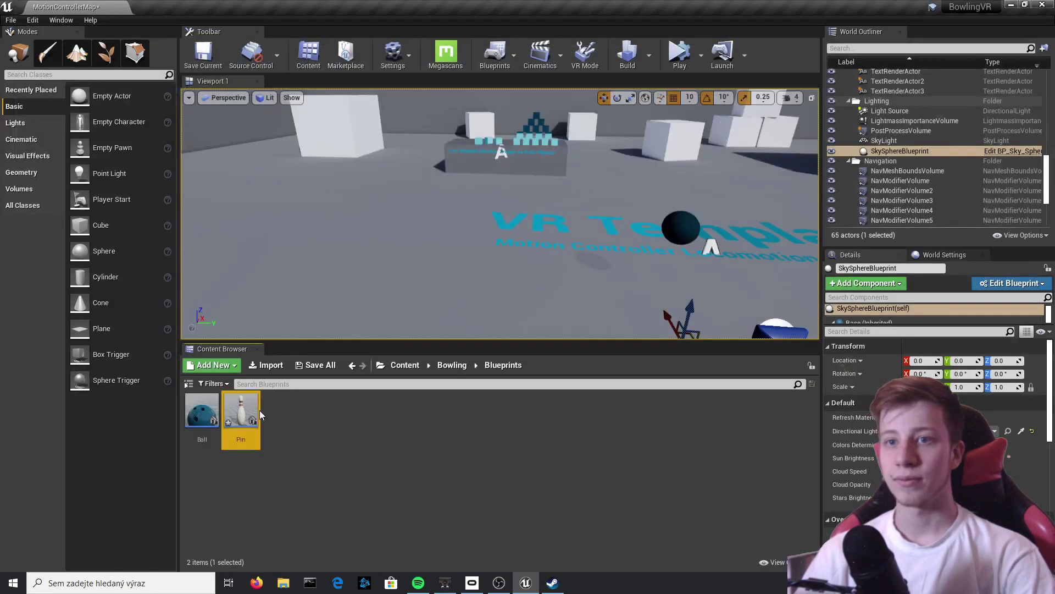
Place the Pin blueprint in the level near the VR Template floor text, at about X 150, Y -180, Z 200.
{"action": "left_click_drag", "start_coordinate": [256, 408], "coordinate": [590, 215]}
{"action": "right_click_drag", "start_coordinate": [589, 215], "coordinate": [626, 215]}
{"action": "key", "text": "s"}
{"action": "mouse_move", "coordinate": [472, 220]}
{"action": "right_mouse_down"}
{"action": "mouse_move", "coordinate": [474, 261]}
{"action": "mouse_move", "coordinate": [556, 242]}
{"action": "mouse_move", "coordinate": [472, 220]}
{"action": "right_mouse_up"}
Set the Pin blueprint's static mesh component scale to 0.2 on all axes and compile.
{"action": "double_click", "coordinate": [237, 411]}
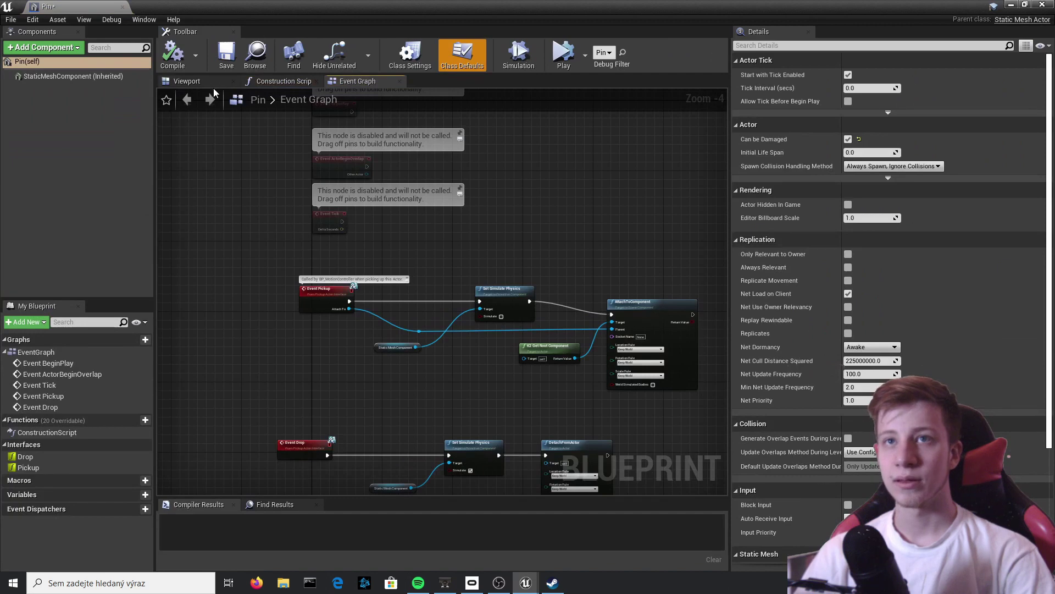
{"action": "left_click", "coordinate": [211, 82]}
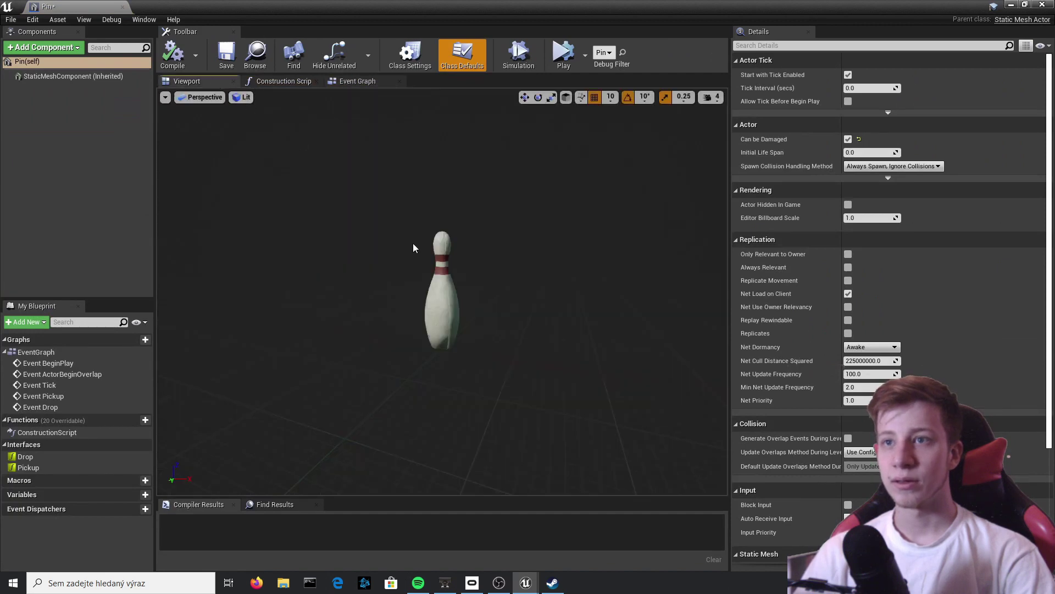
{"action": "left_click", "coordinate": [440, 292]}
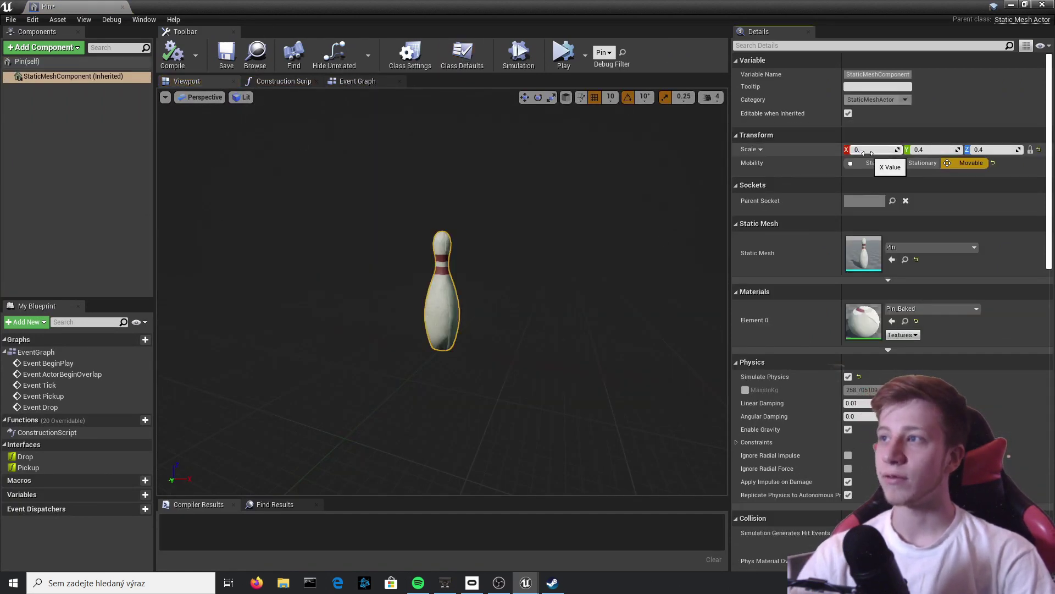
{"action": "key", "text": "Return"}
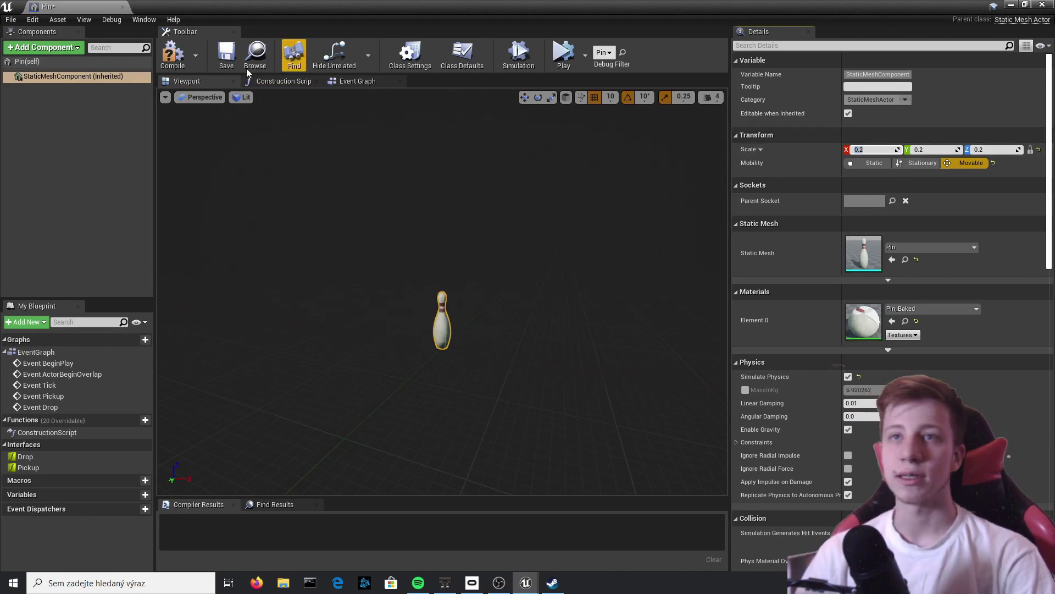
{"action": "left_click", "coordinate": [170, 62]}
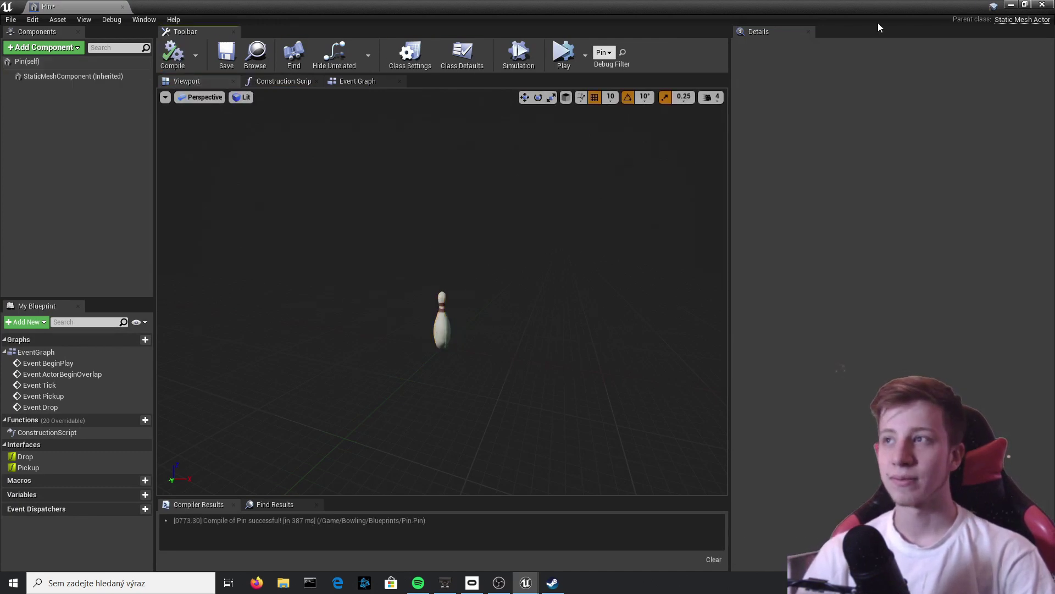
{"action": "left_click", "coordinate": [1042, 5]}
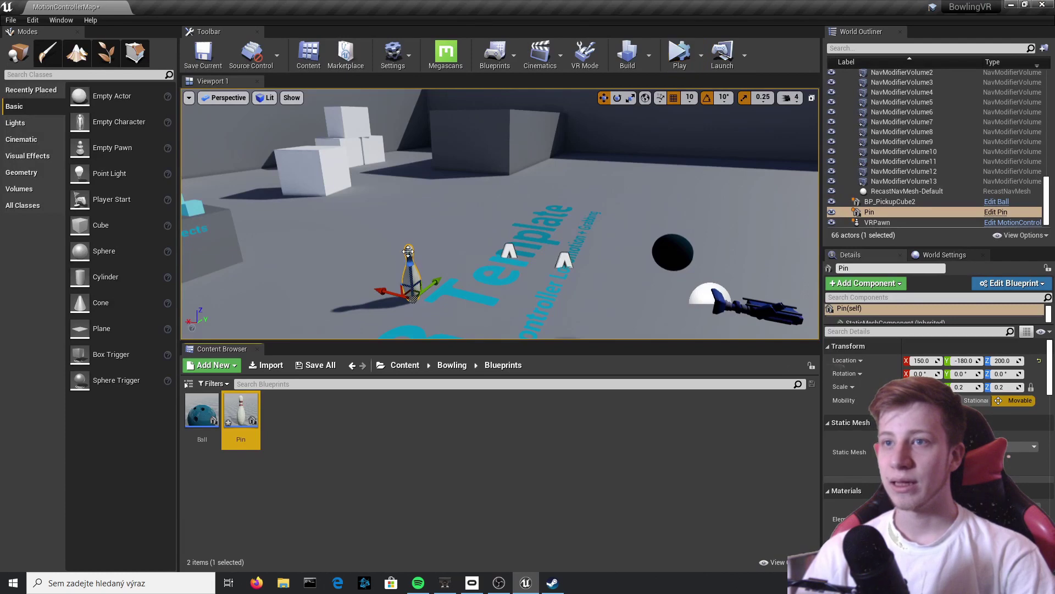
Raise the placed pin to Z 220 and simulate the level to test how it falls.
{"action": "left_click_drag", "start_coordinate": [411, 249], "coordinate": [411, 235]}
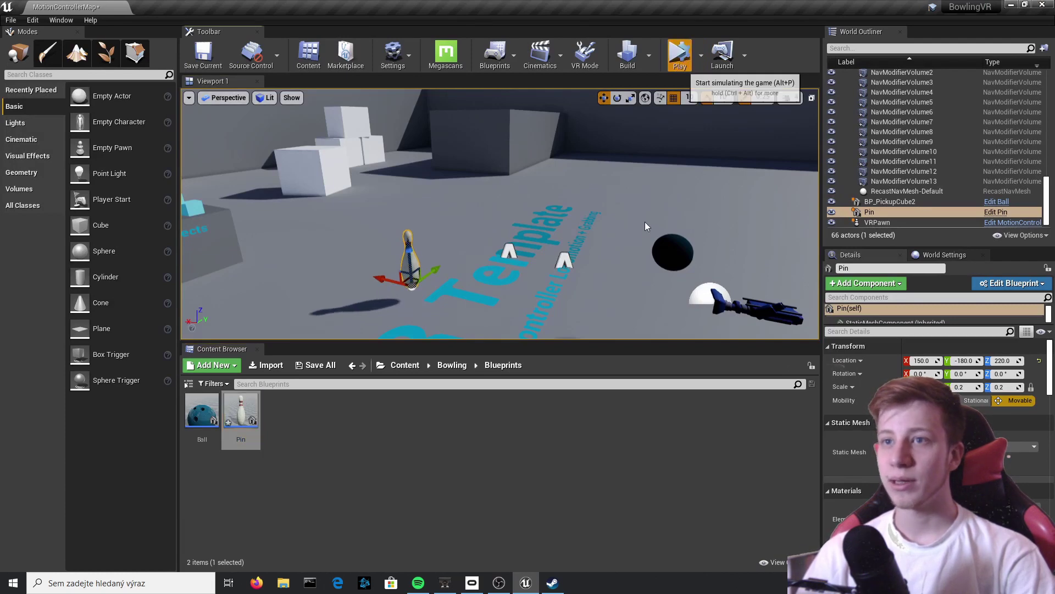
{"action": "right_click_drag", "start_coordinate": [578, 194], "coordinate": [560, 142]}
{"action": "key", "text": "Escape"}
{"action": "key", "text": "w"}
{"action": "key", "text": "s"}
Test how the pin stands in simulation after lowering it to the floor, and leave it raised above the floor.
{"action": "left_click", "coordinate": [510, 213]}
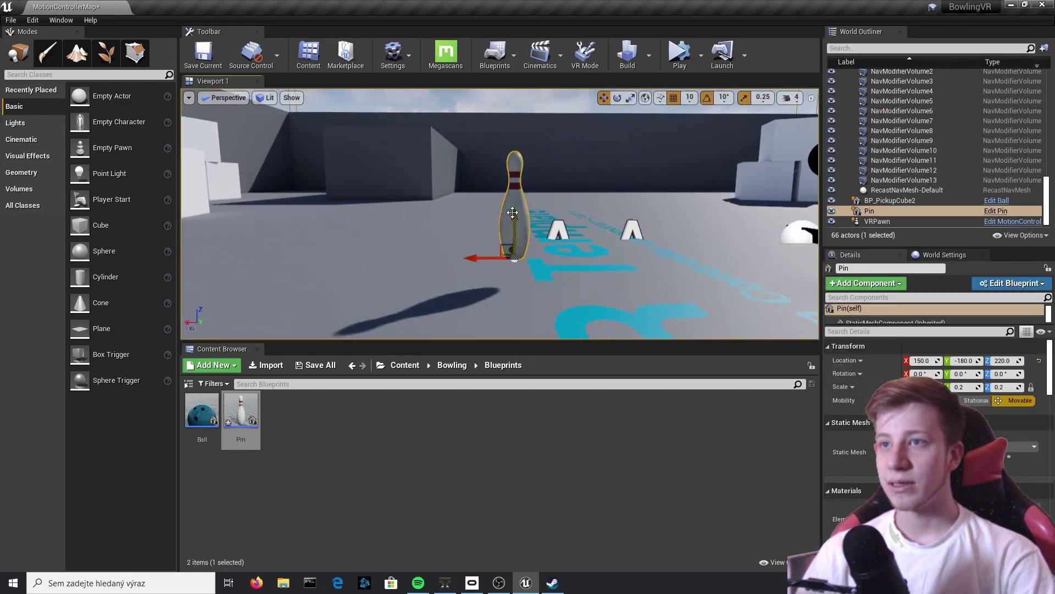
{"action": "left_click_drag", "start_coordinate": [514, 211], "coordinate": [515, 234]}
{"action": "left_click", "coordinate": [679, 55]}
{"action": "key", "text": "Escape"}
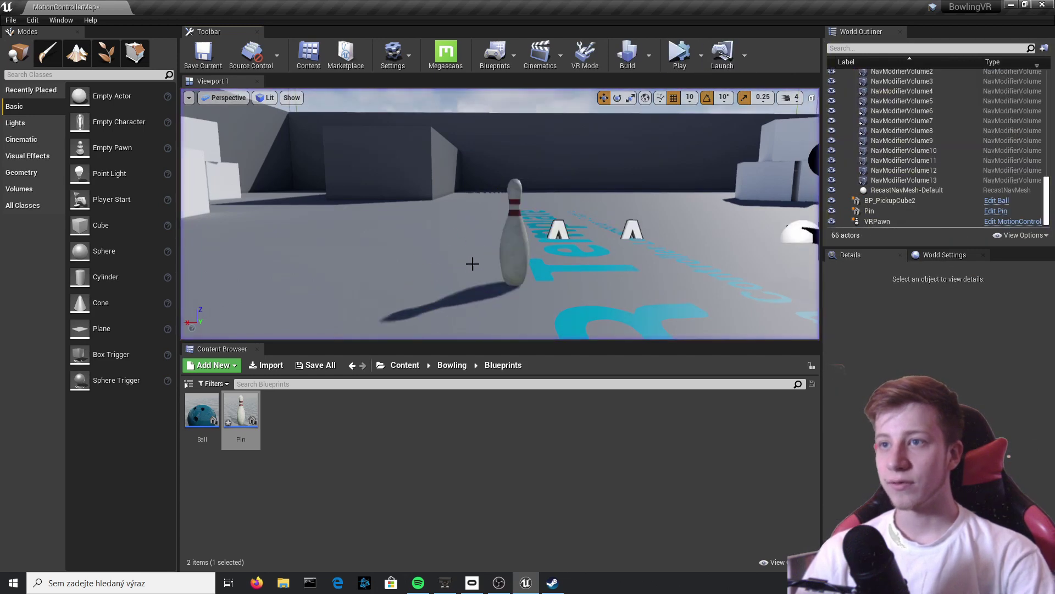
{"action": "left_click", "coordinate": [507, 245]}
{"action": "left_click_drag", "start_coordinate": [515, 236], "coordinate": [515, 198]}
{"action": "key", "text": "Escape"}
Reopen the Pin static mesh and replace its collision with an auto convex collision using hull count 16 and max hull verts 20.
{"action": "double_click", "coordinate": [242, 443]}
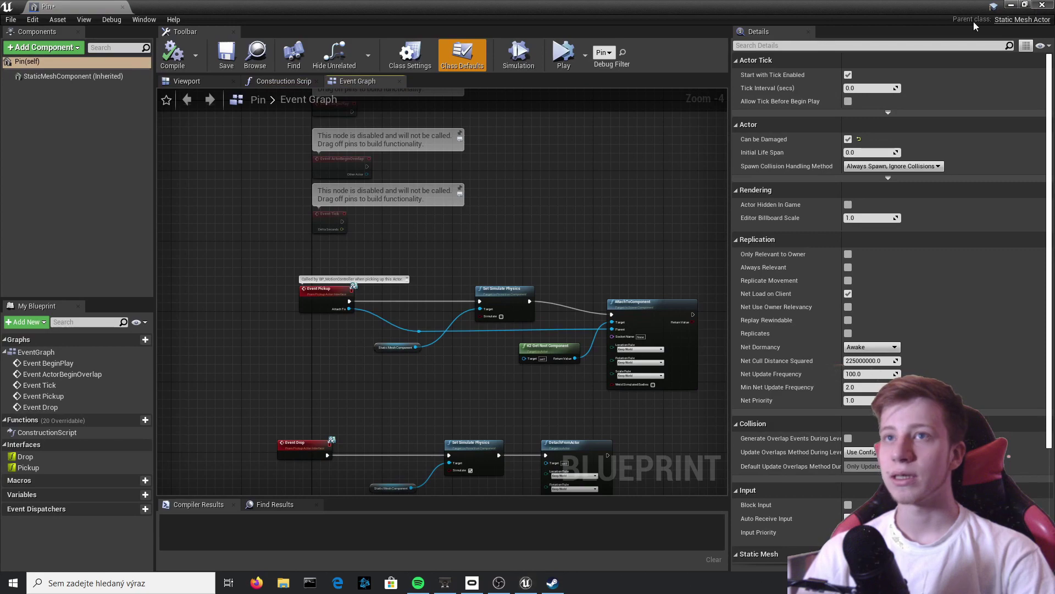
{"action": "left_click", "coordinate": [1011, 5]}
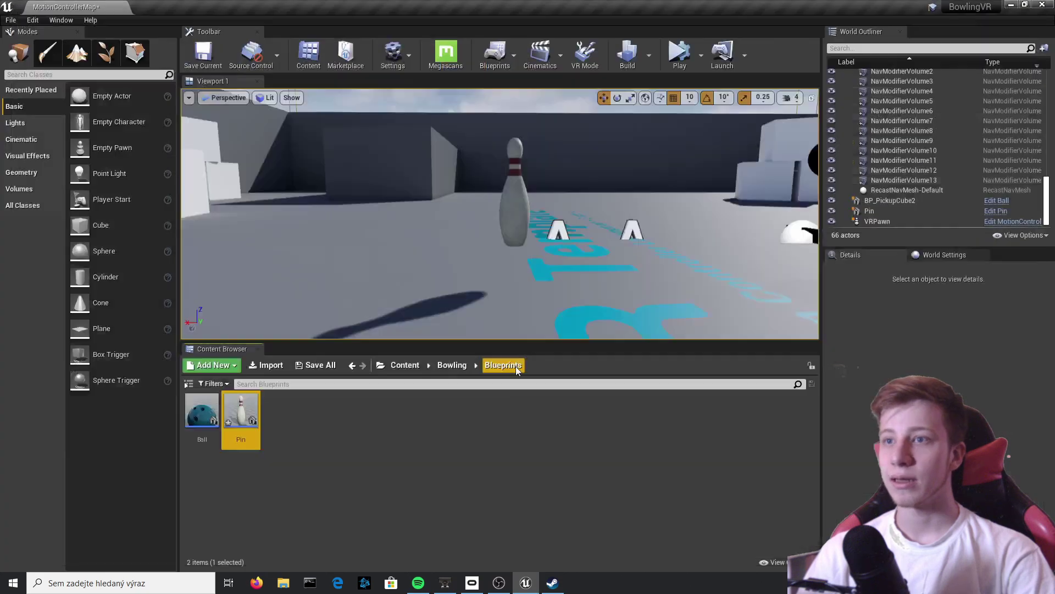
{"action": "left_click", "coordinate": [459, 367]}
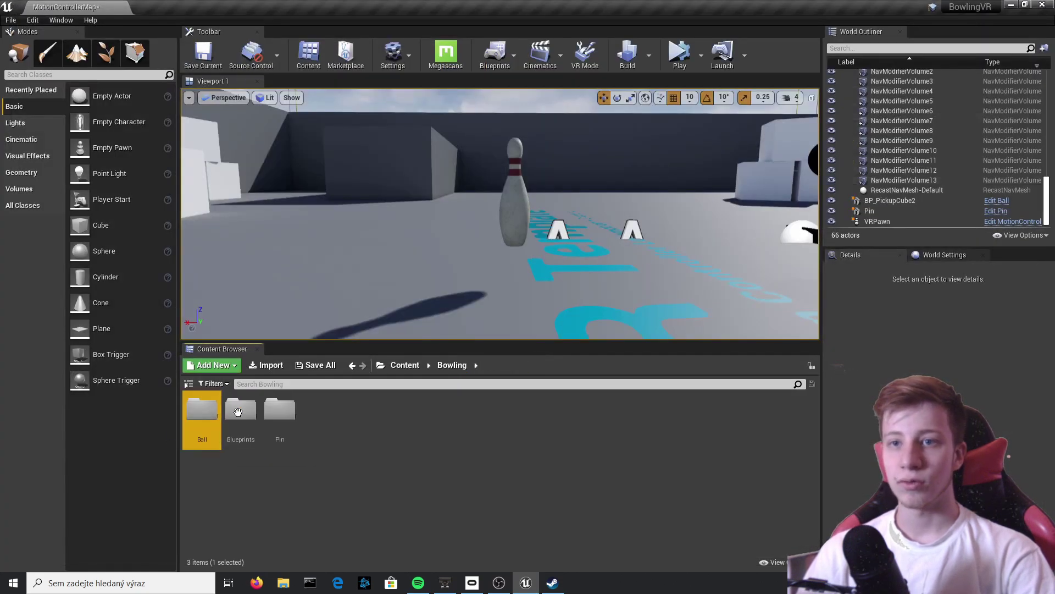
{"action": "double_click", "coordinate": [288, 428]}
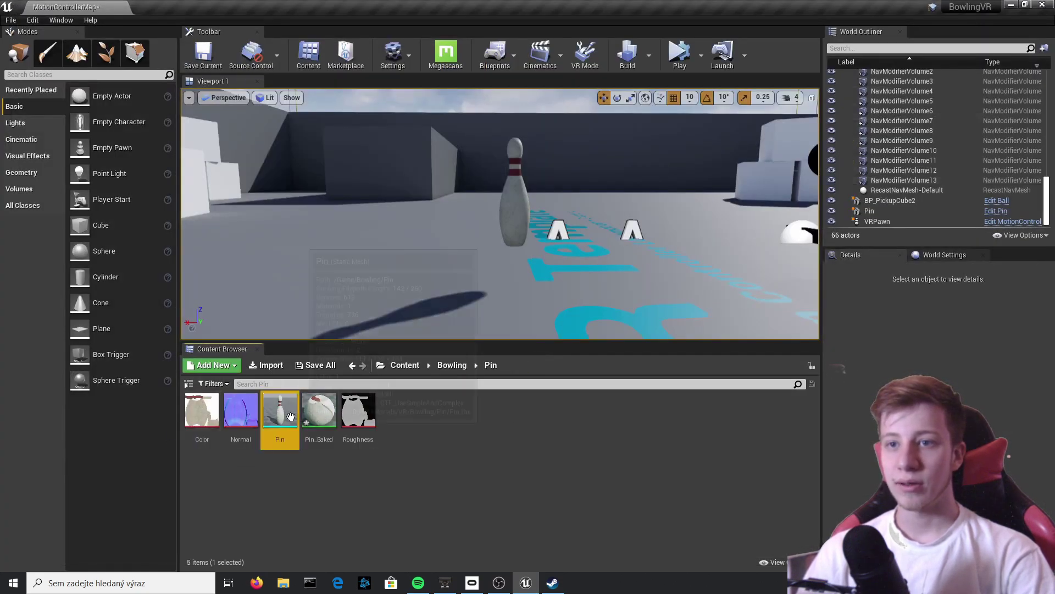
{"action": "double_click", "coordinate": [291, 416]}
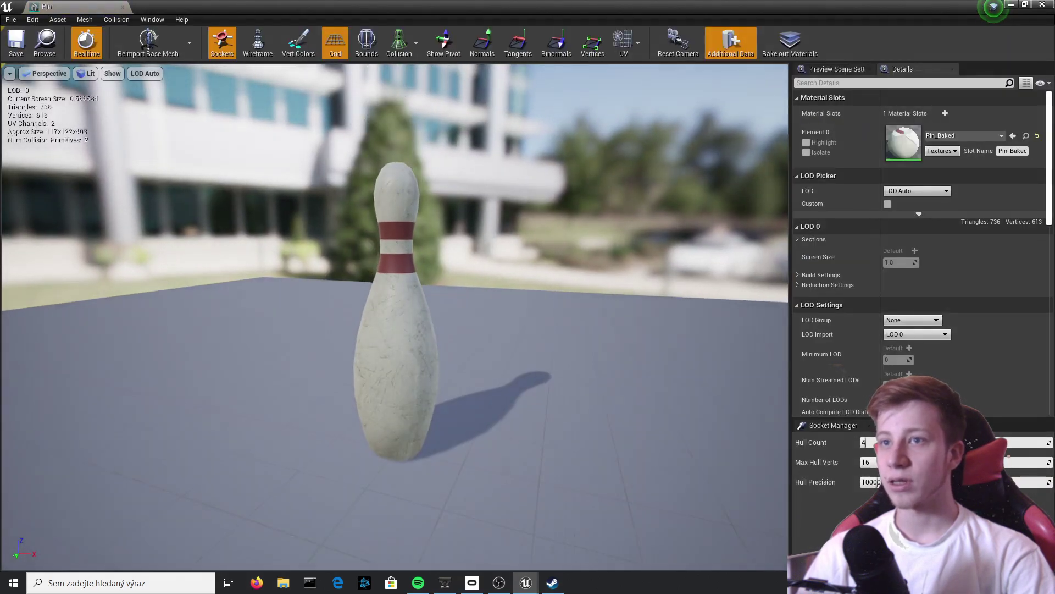
{"action": "left_click", "coordinate": [117, 19]}
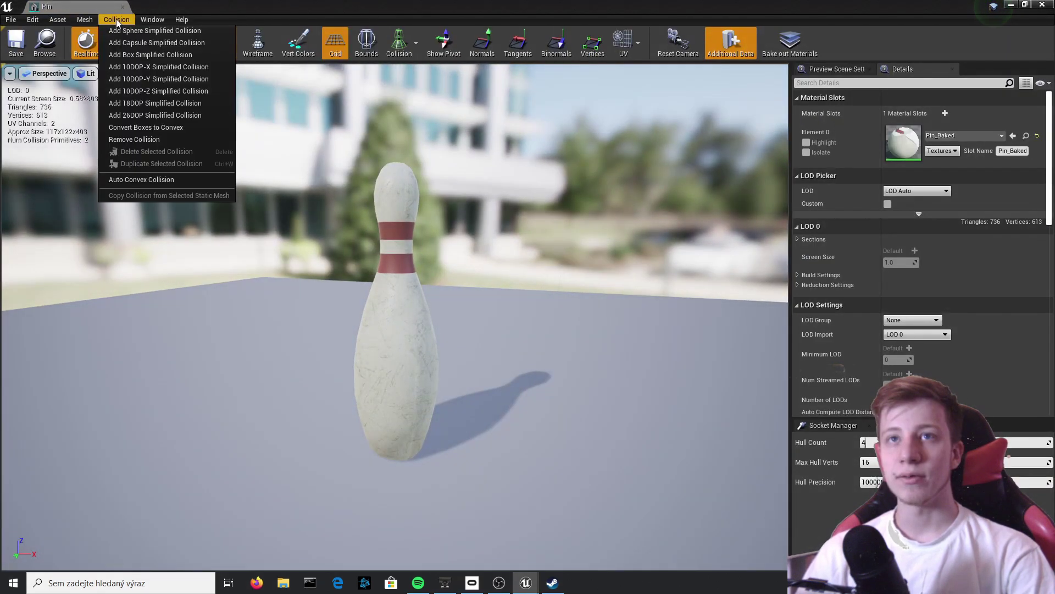
{"action": "left_click", "coordinate": [158, 142]}
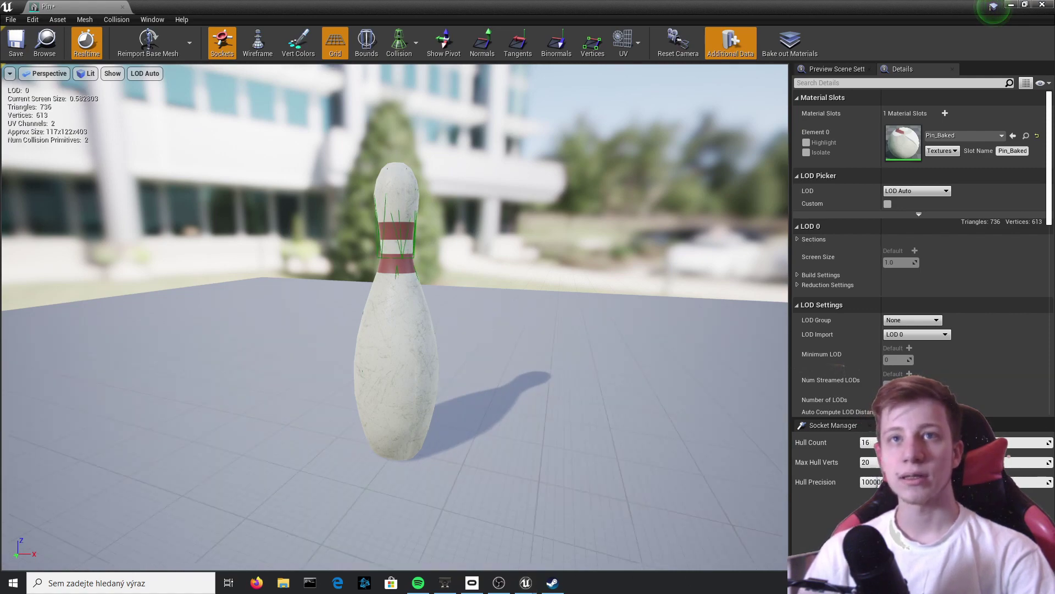
Save the Pin mesh with its auto convex collision and simulate the level to test how the pin lands.
{"action": "left_click", "coordinate": [16, 44]}
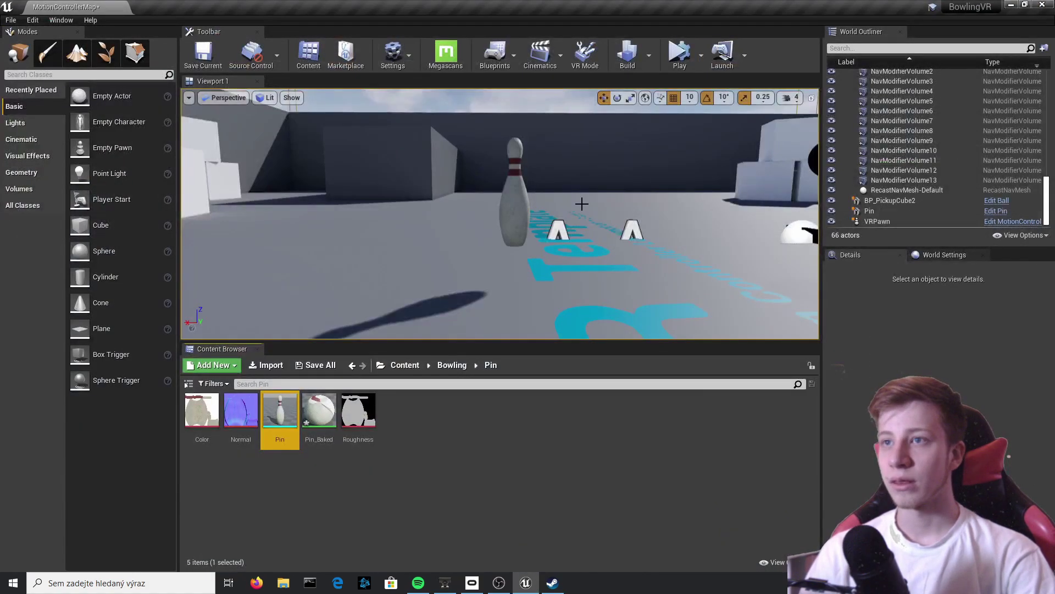
{"action": "left_click", "coordinate": [679, 52]}
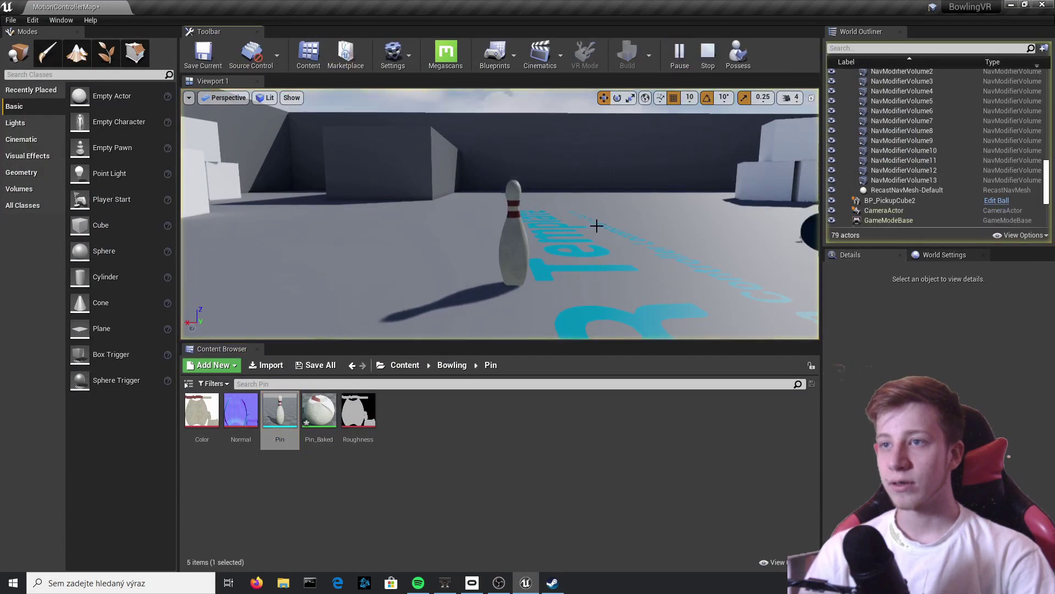
{"action": "key", "text": "Escape"}
{"action": "left_click", "coordinate": [490, 242]}
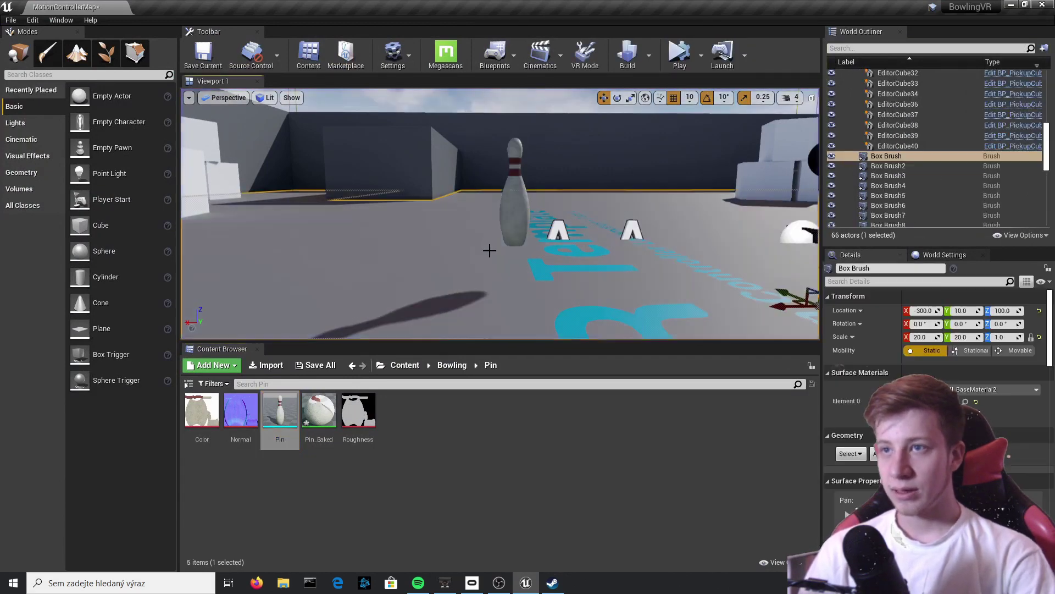
Reopen the Pin static mesh and remove its existing collision.
{"action": "double_click", "coordinate": [279, 426]}
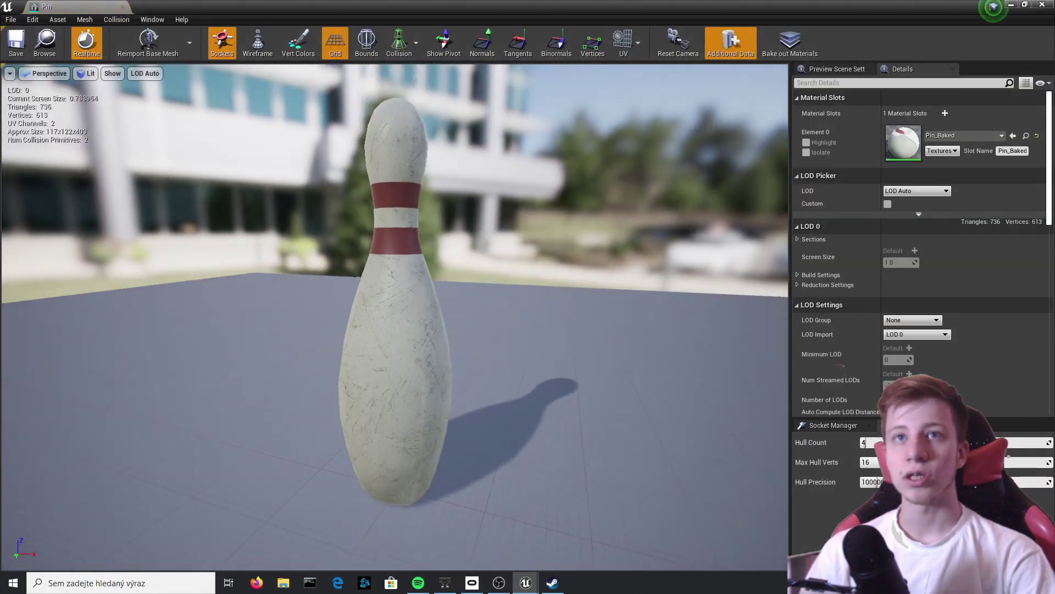
{"action": "scroll", "coordinate": [292, 177], "scroll_direction": "down", "scroll_amount": 1}
{"action": "left_click", "coordinate": [117, 19]}
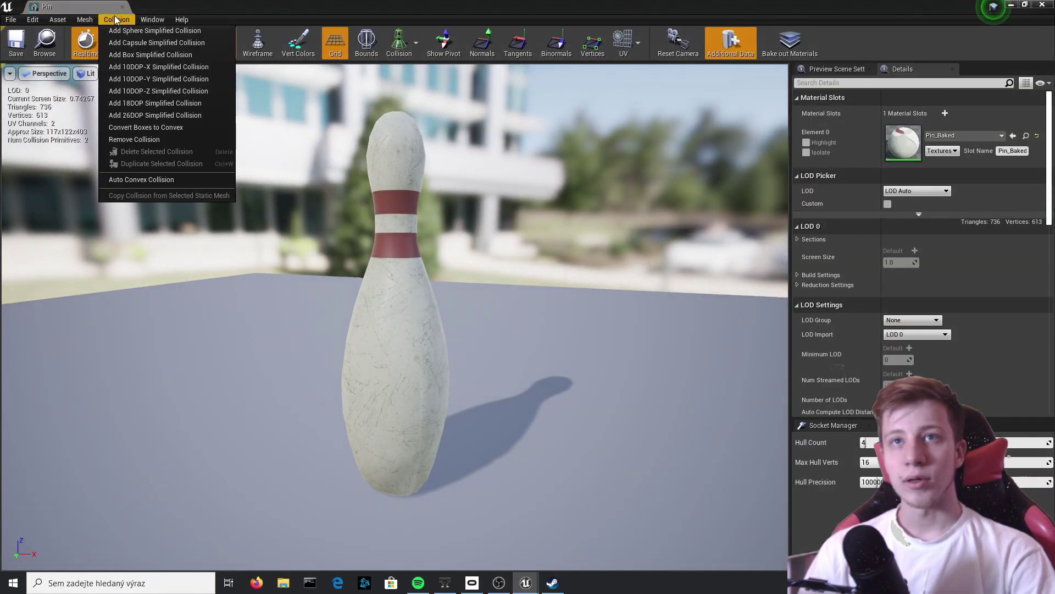
{"action": "left_click", "coordinate": [159, 139]}
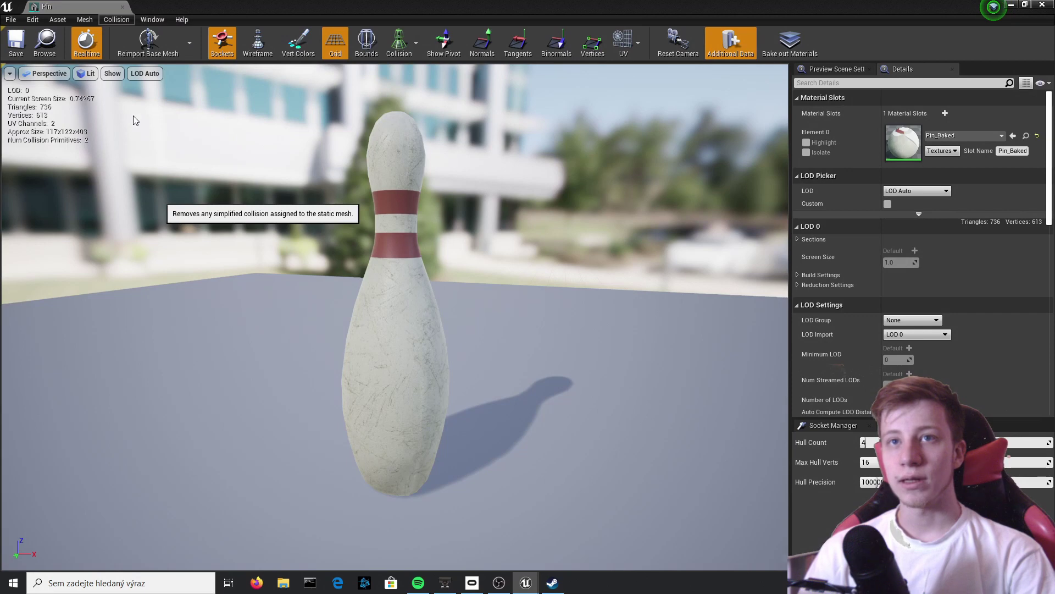
{"action": "left_click", "coordinate": [117, 19]}
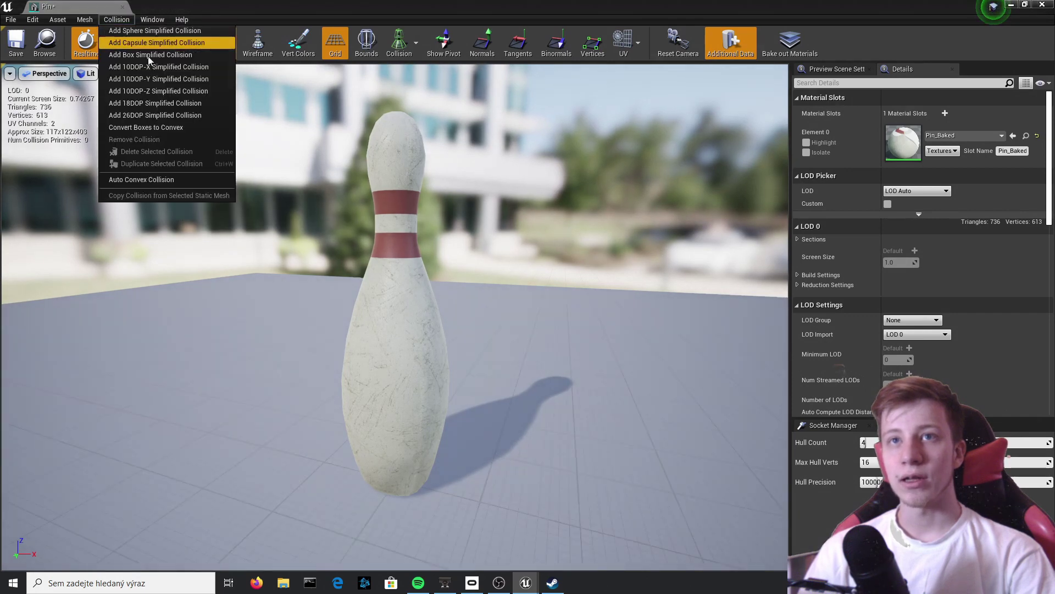
{"action": "left_click", "coordinate": [197, 70]}
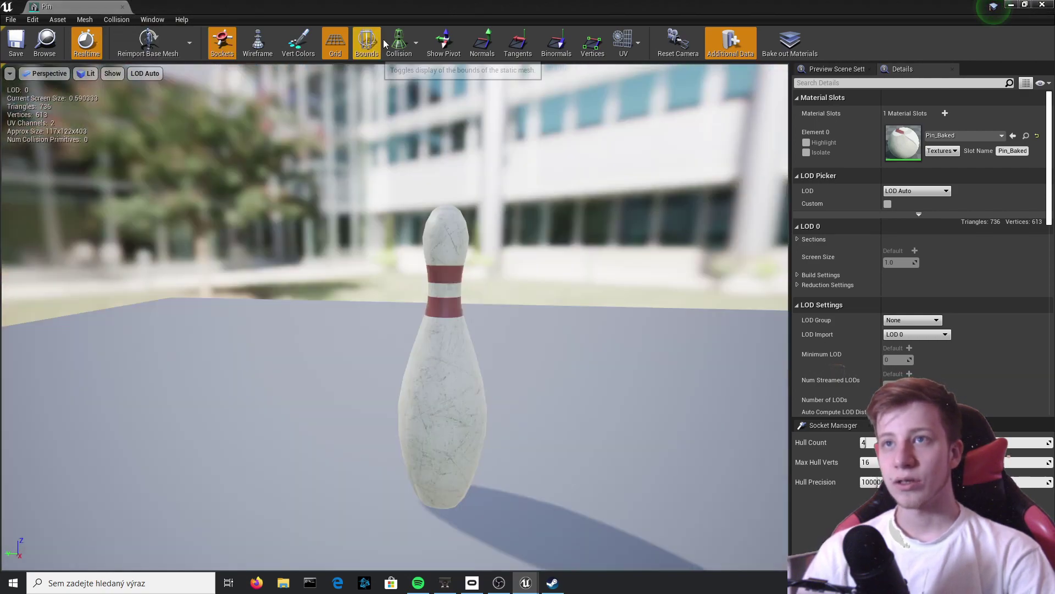
Add an 18DOP simplified collision to the Pin mesh, save it and close the mesh editor.
{"action": "left_click", "coordinate": [416, 42]}
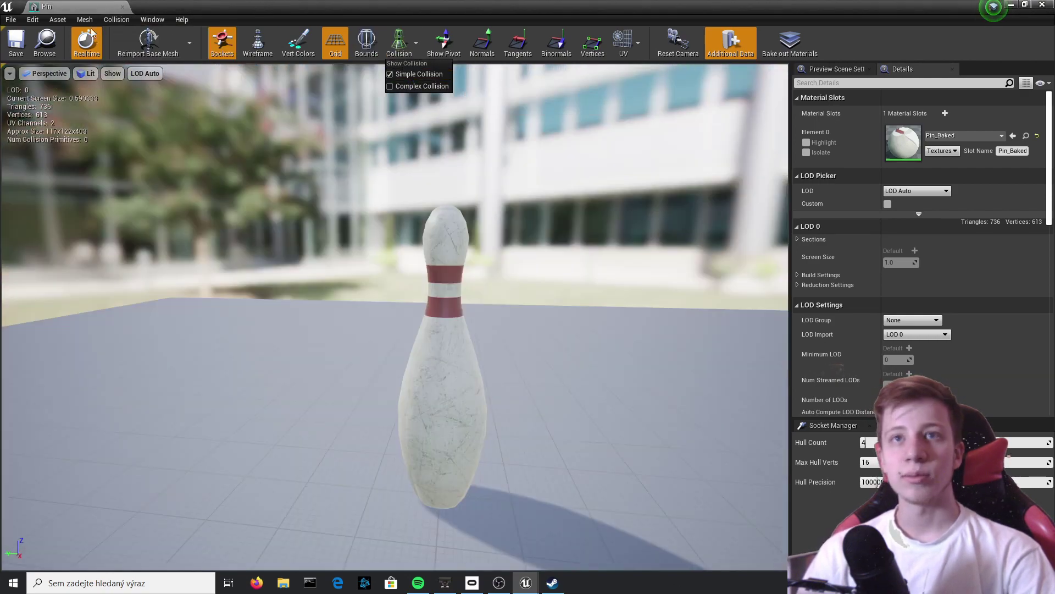
{"action": "left_click", "coordinate": [104, 20]}
{"action": "left_click", "coordinate": [166, 103]}
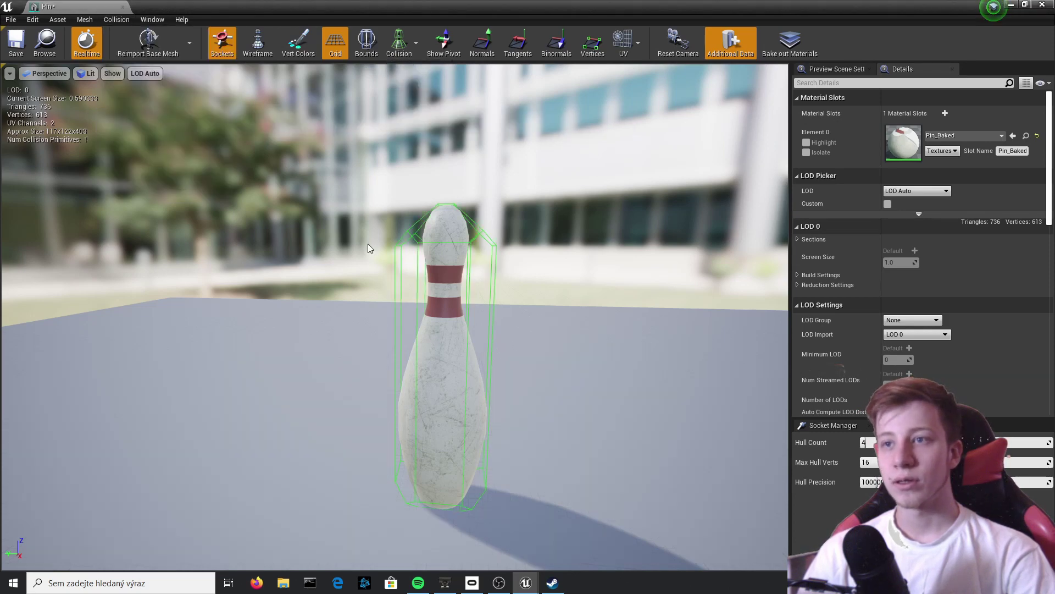
{"action": "left_click", "coordinate": [118, 20]}
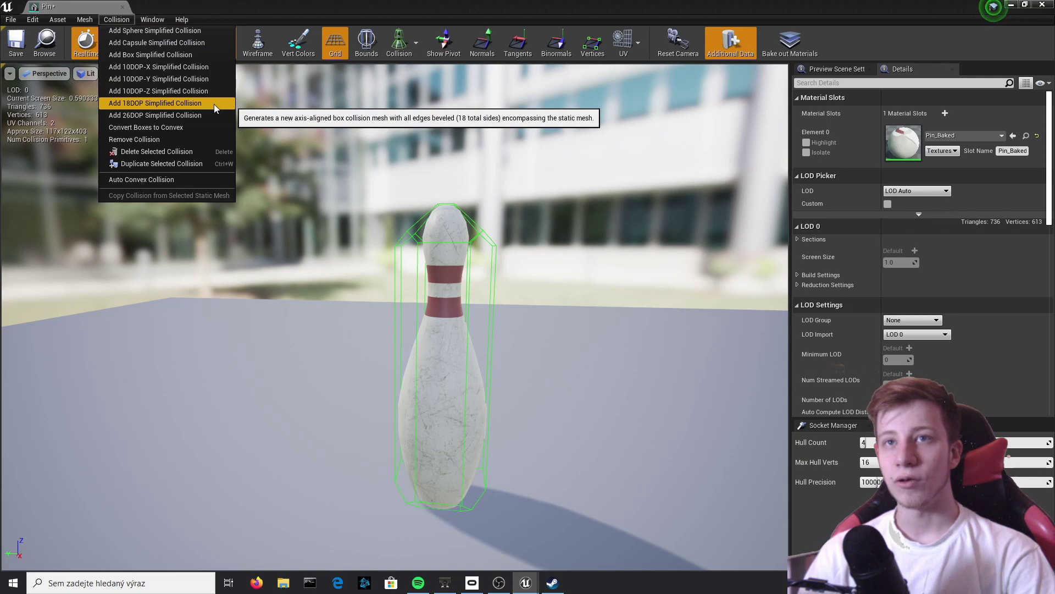
{"action": "right_click_drag", "start_coordinate": [470, 154], "coordinate": [467, 204]}
{"action": "mouse_move", "coordinate": [143, 103]}
{"action": "right_mouse_down"}
{"action": "mouse_move", "coordinate": [143, 71]}
{"action": "mouse_move", "coordinate": [143, 103]}
{"action": "right_mouse_up"}
{"action": "left_click", "coordinate": [8, 53]}
{"action": "left_click", "coordinate": [1041, 4]}
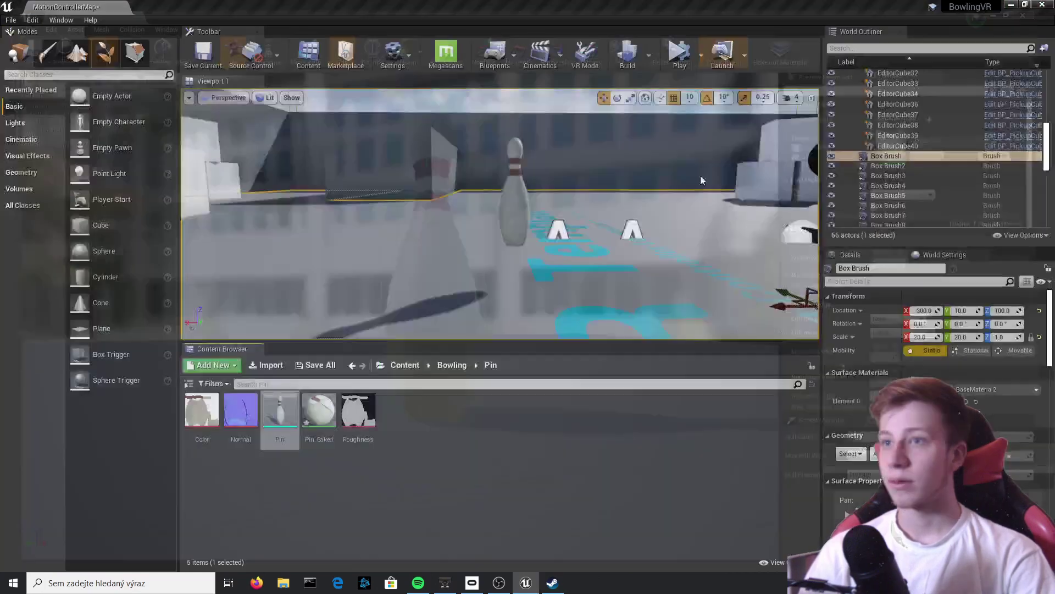
Simulate the level to check how the pin stands, and shift the ball during the simulation.
{"action": "left_click", "coordinate": [678, 51]}
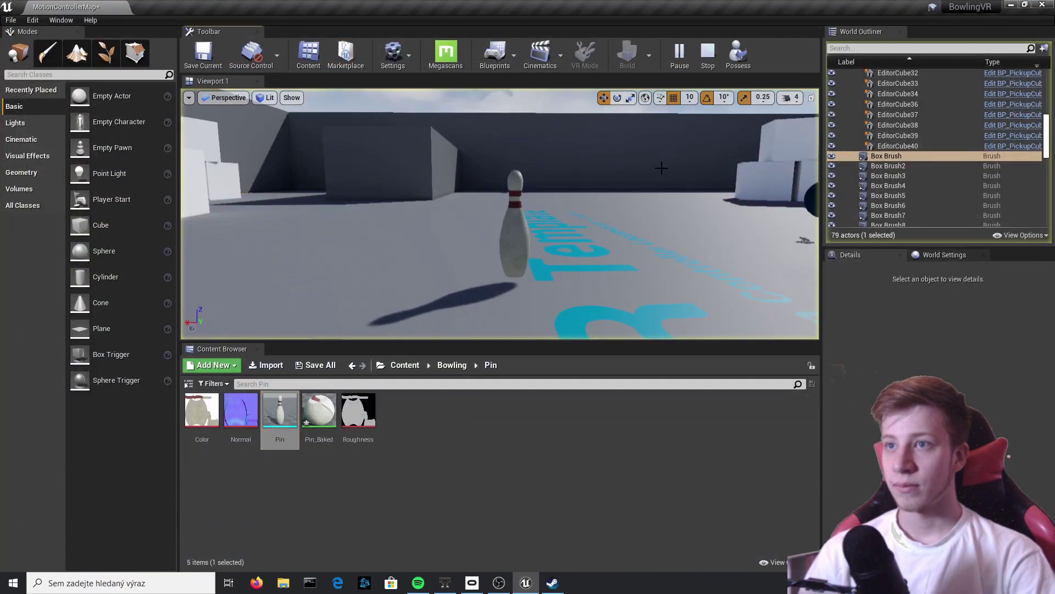
{"action": "right_click_drag", "start_coordinate": [500, 214], "coordinate": [600, 228]}
{"action": "key", "text": "s"}
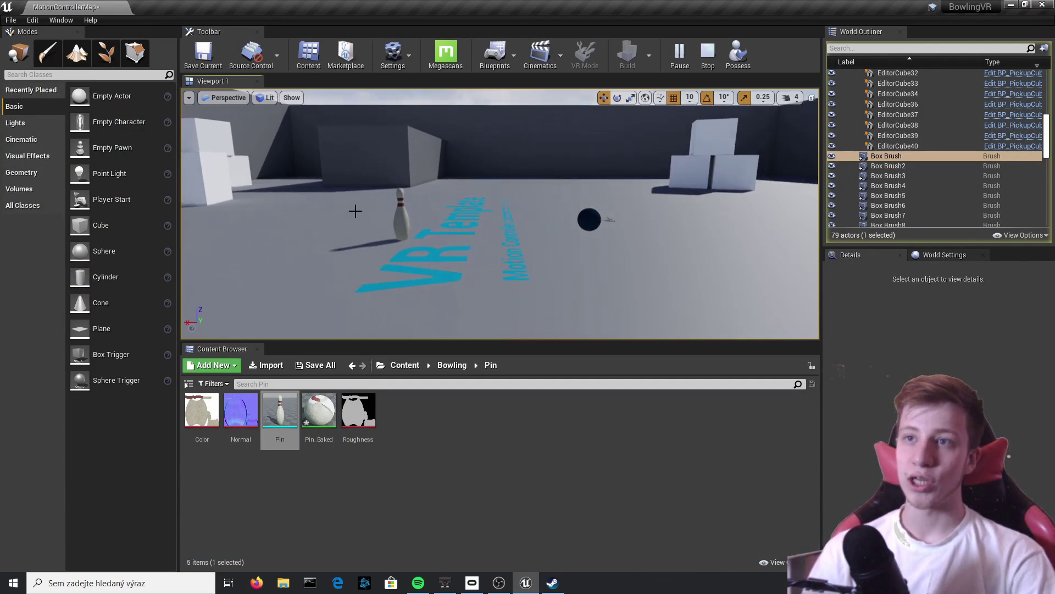
{"action": "left_click", "coordinate": [591, 221]}
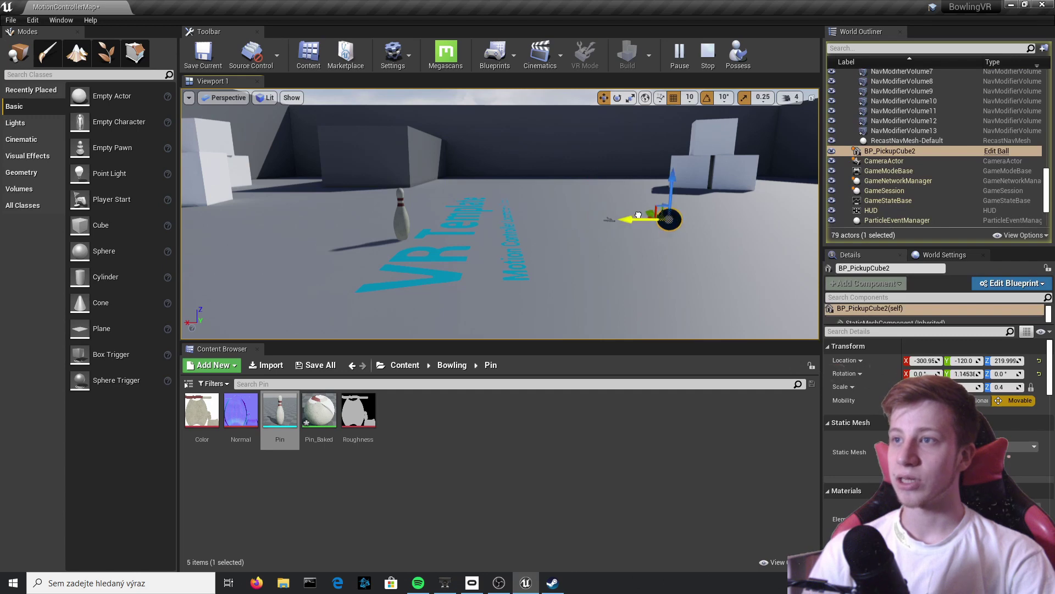
{"action": "key", "text": "Escape"}
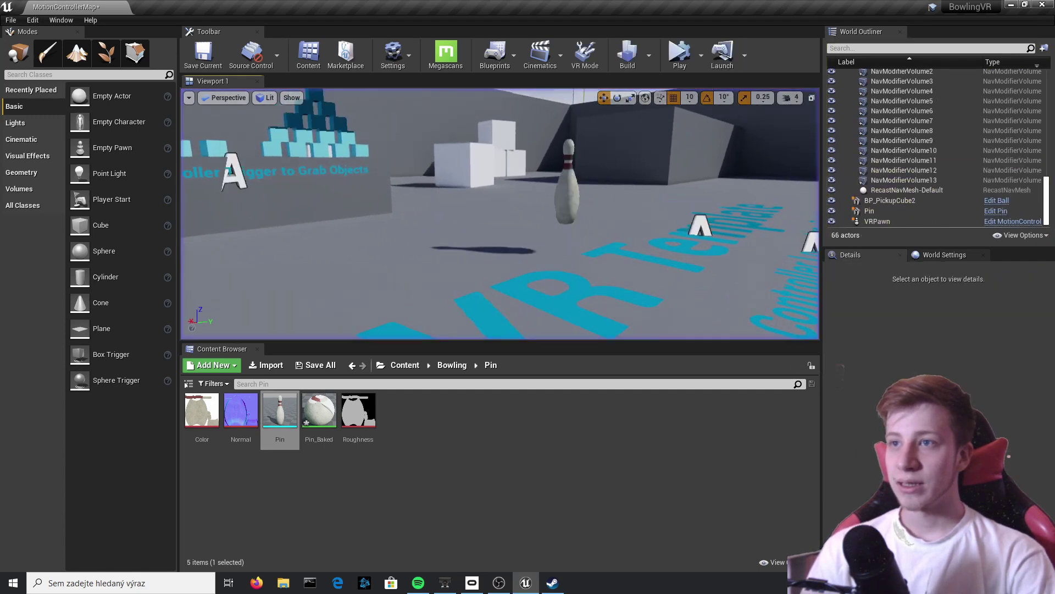
Duplicate the pin along the Y axis to make a row of six pins.
{"action": "key", "text": "d"}
{"action": "right_click_drag", "start_coordinate": [529, 148], "coordinate": [478, 209]}
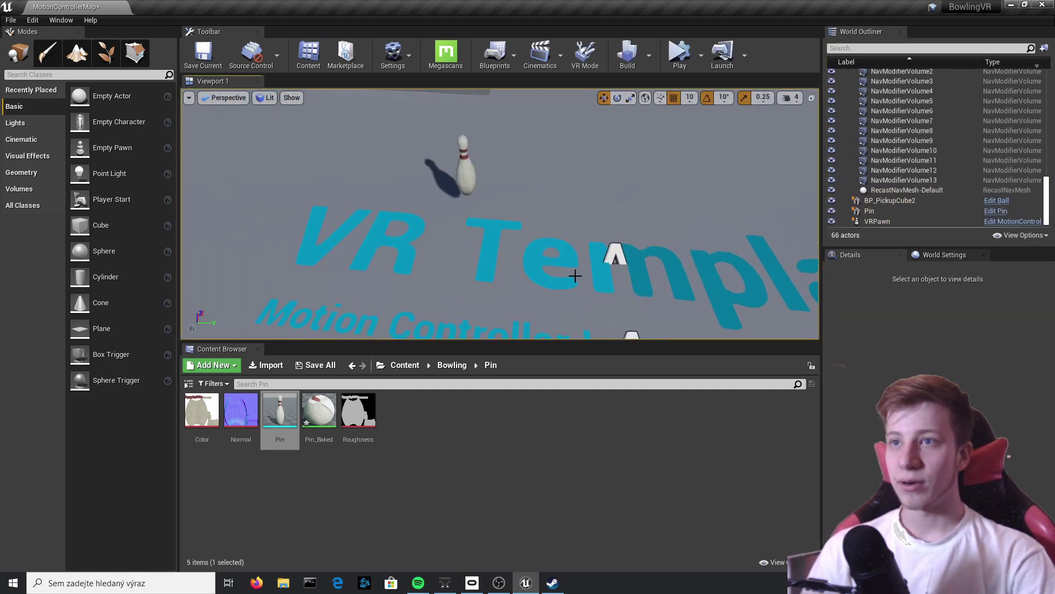
{"action": "left_click", "coordinate": [455, 179]}
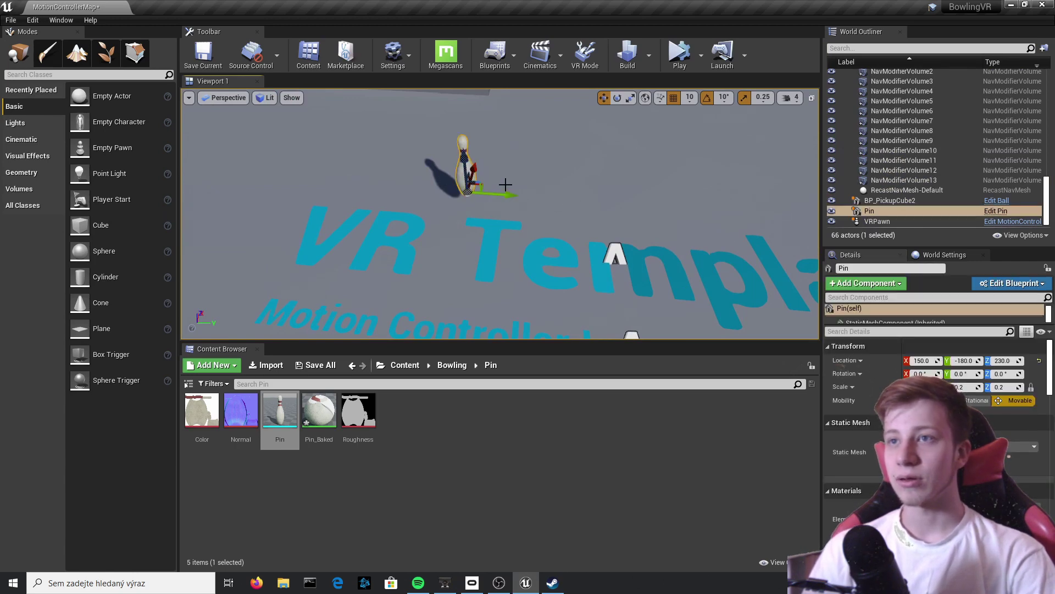
{"action": "left_click_drag", "start_coordinate": [509, 192], "coordinate": [706, 208], "text": "alt"}
{"action": "left_click", "coordinate": [465, 180], "text": "ctrl"}
{"action": "right_click_drag", "start_coordinate": [684, 109], "coordinate": [781, 126]}
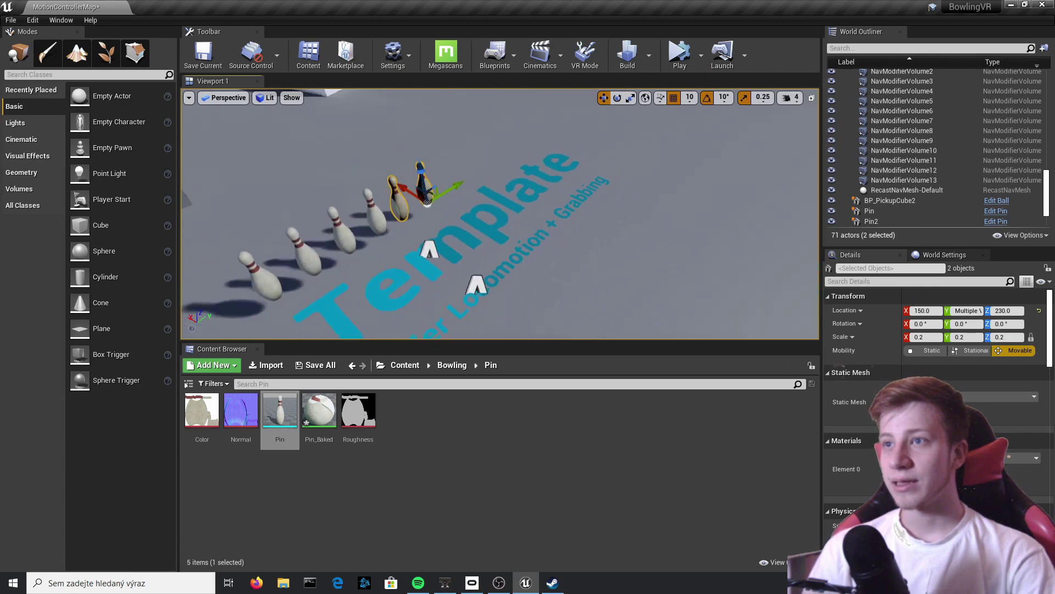
Simulate the level and move the ball toward the row of six pins, ending the simulation after the test.
{"action": "mouse_move", "coordinate": [596, 156]}
{"action": "right_mouse_down"}
{"action": "mouse_move", "coordinate": [632, 149]}
{"action": "mouse_move", "coordinate": [582, 144]}
{"action": "mouse_move", "coordinate": [643, 154]}
{"action": "mouse_move", "coordinate": [595, 156]}
{"action": "right_mouse_up"}
{"action": "left_click", "coordinate": [679, 53]}
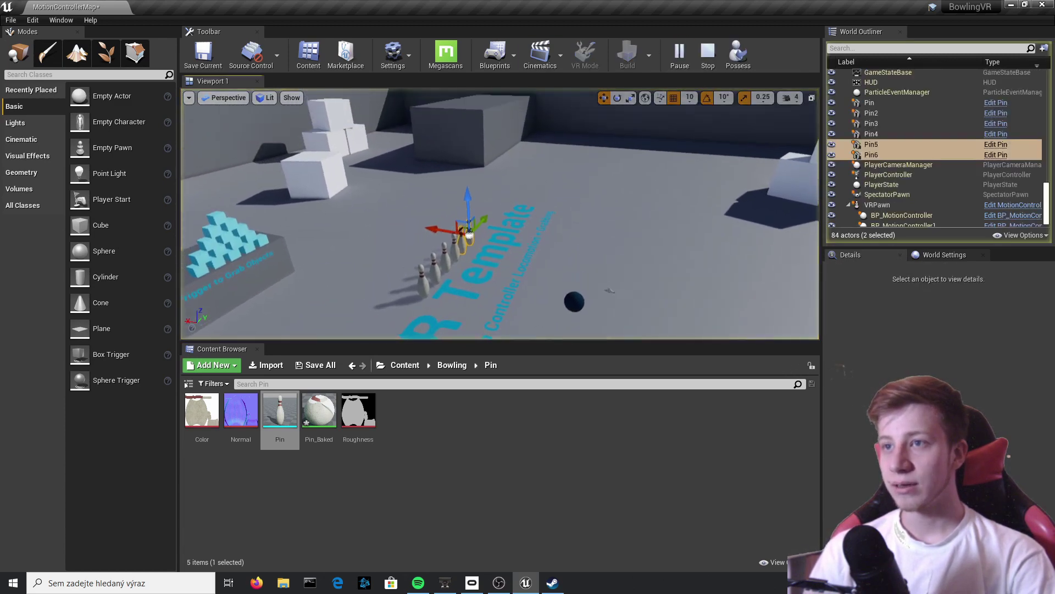
{"action": "right_click_drag", "start_coordinate": [394, 255], "coordinate": [394, 264]}
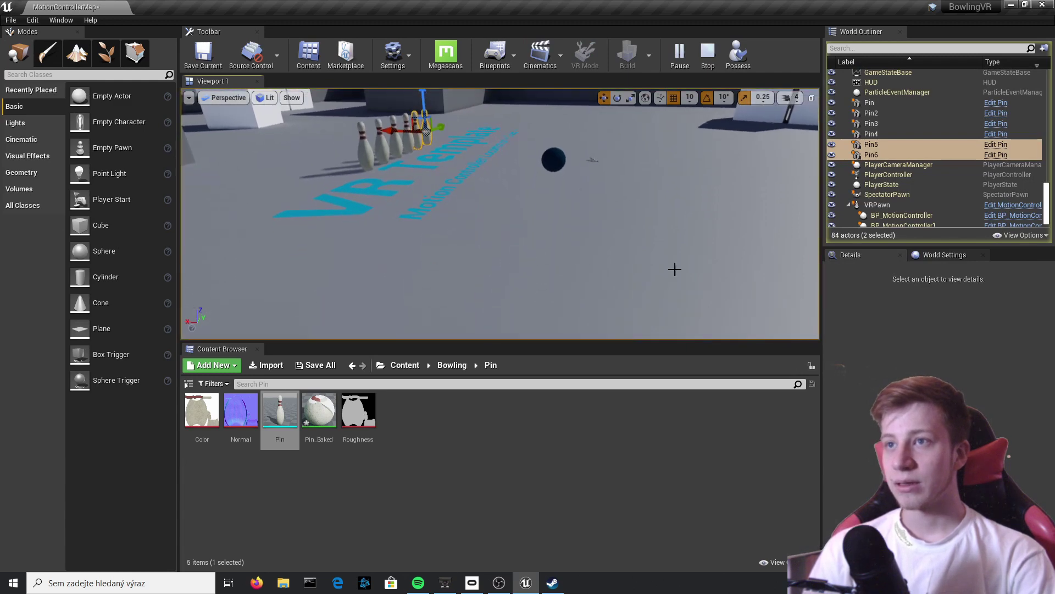
{"action": "left_click", "coordinate": [580, 187]}
{"action": "left_click_drag", "start_coordinate": [566, 161], "coordinate": [563, 161]}
{"action": "left_click", "coordinate": [556, 159]}
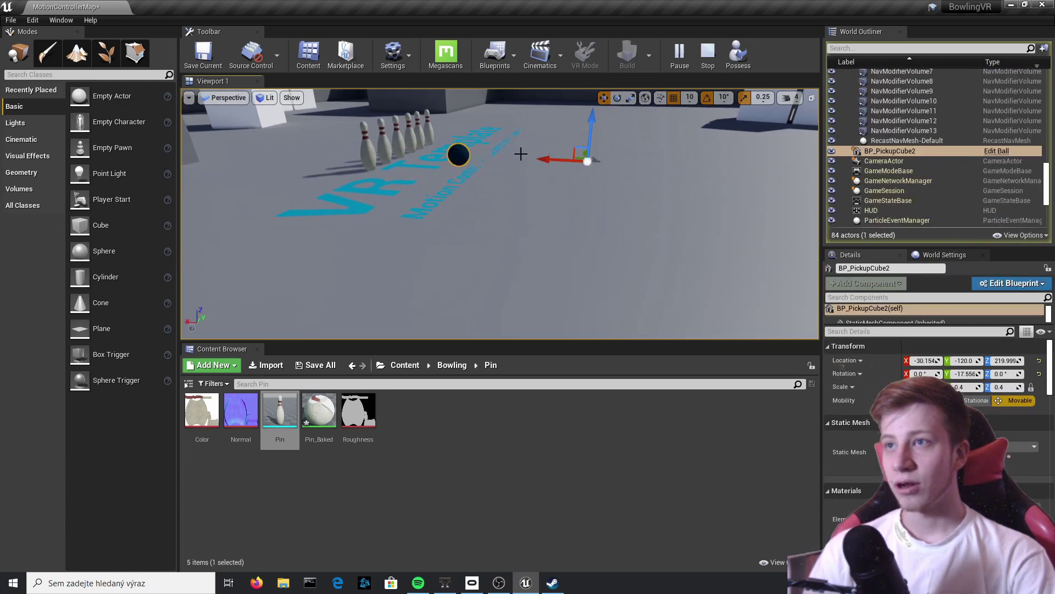
{"action": "mouse_move", "coordinate": [633, 172]}
{"action": "right_mouse_down"}
{"action": "mouse_move", "coordinate": [524, 173]}
{"action": "mouse_move", "coordinate": [546, 194]}
{"action": "mouse_move", "coordinate": [634, 172]}
{"action": "right_mouse_up"}
{"action": "key", "text": "Escape"}
Scale the box brush beneath the stacked pickup cubes to 10.75 along Y so it spans the room.
{"action": "right_click_drag", "start_coordinate": [471, 158], "coordinate": [537, 147]}
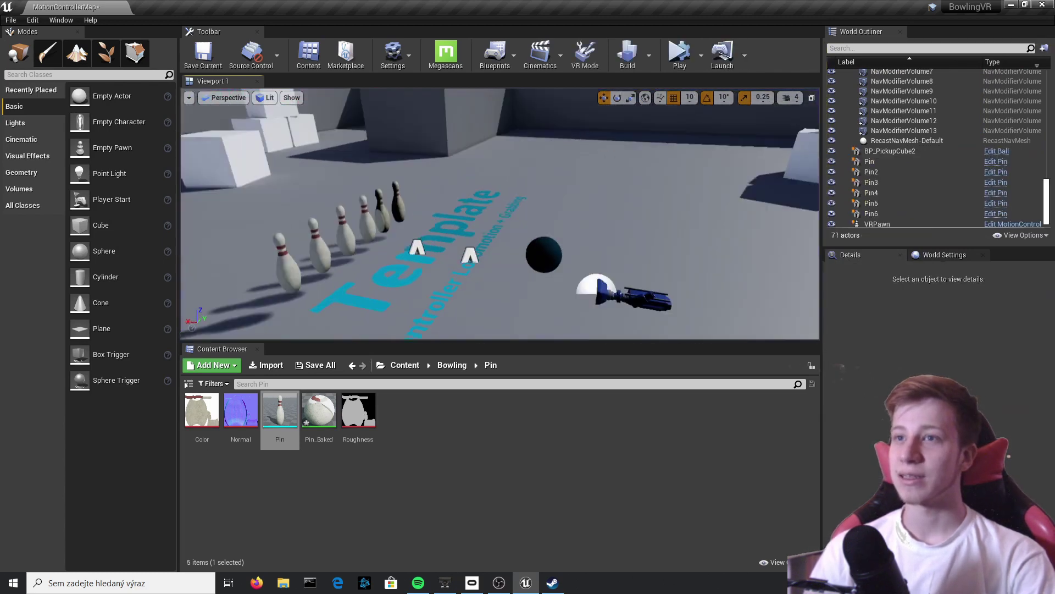
{"action": "right_click_drag", "start_coordinate": [696, 233], "coordinate": [696, 233]}
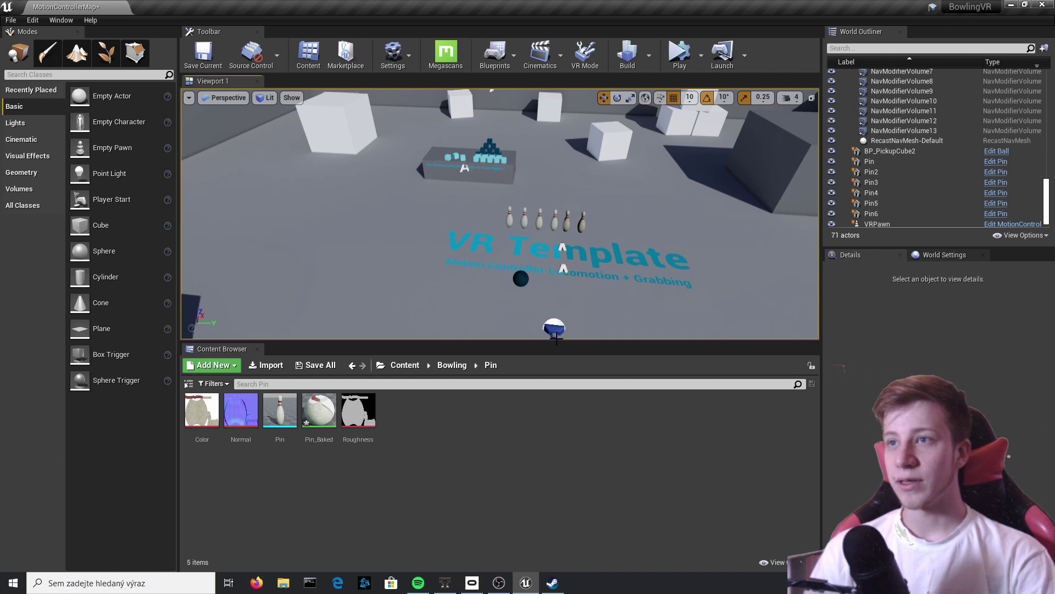
{"action": "right_click_drag", "start_coordinate": [585, 249], "coordinate": [607, 211]}
{"action": "key", "text": "w"}
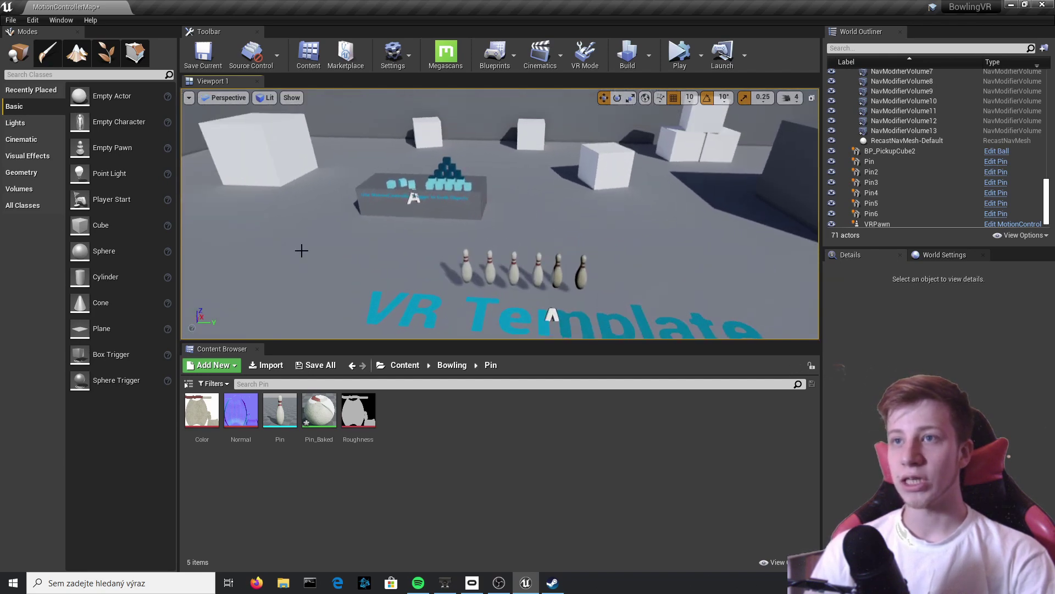
{"action": "left_click", "coordinate": [443, 210]}
{"action": "key", "text": "e"}
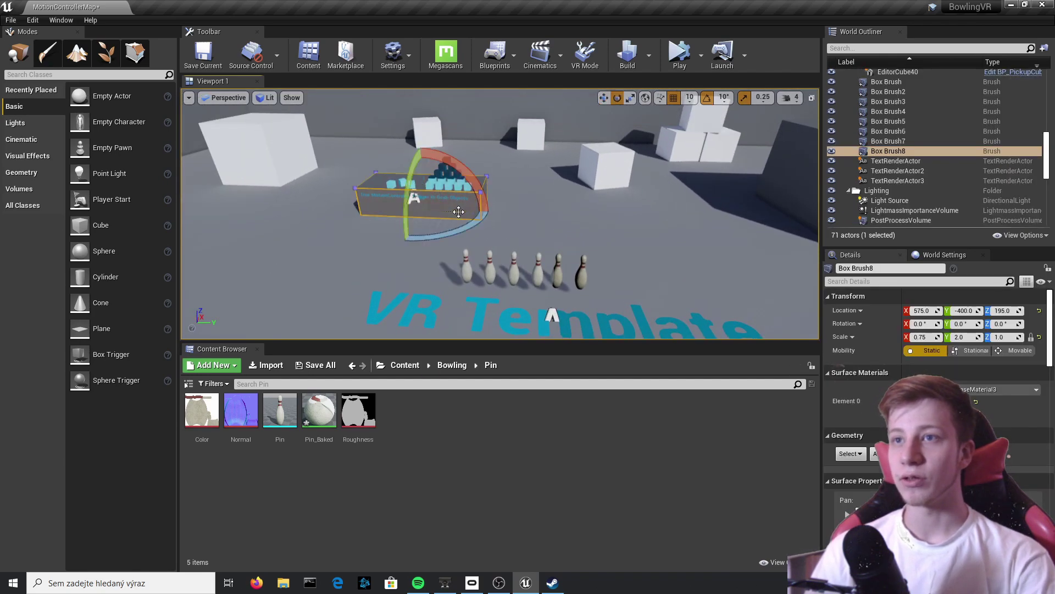
{"action": "left_click_drag", "start_coordinate": [463, 210], "coordinate": [302, 228]}
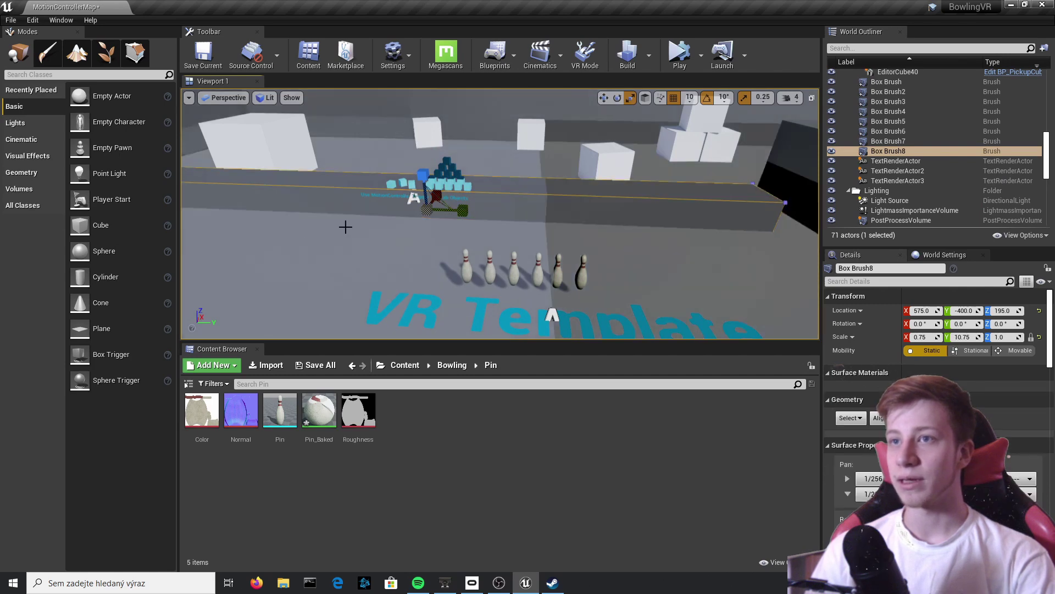
Scale the large raised box brush along the side of the room to 13.75 on X.
{"action": "right_click_drag", "start_coordinate": [482, 213], "coordinate": [482, 212]}
{"action": "right_click", "coordinate": [482, 213]}
{"action": "left_click", "coordinate": [393, 225]}
{"action": "left_click", "coordinate": [393, 225]}
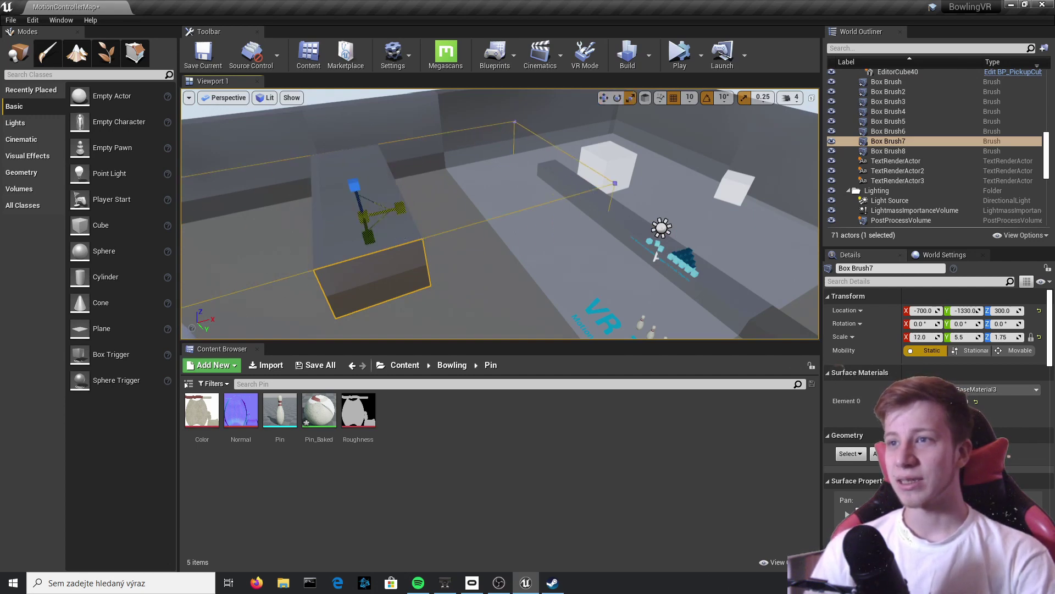
{"action": "left_click_drag", "start_coordinate": [400, 208], "coordinate": [420, 204]}
Duplicate the side box brush to Y 750 on the opposite side of the room and move the original to Y -1210.
{"action": "right_click_drag", "start_coordinate": [333, 245], "coordinate": [370, 228]}
{"action": "mouse_move", "coordinate": [429, 188]}
{"action": "left_mouse_down", "text": "alt"}
{"action": "mouse_move", "coordinate": [424, 194]}
{"action": "mouse_move", "coordinate": [763, 173]}
{"action": "left_mouse_up", "text": "alt"}
{"action": "left_click_drag", "start_coordinate": [683, 174], "coordinate": [699, 161]}
{"action": "mouse_move", "coordinate": [700, 161]}
{"action": "right_mouse_down"}
{"action": "mouse_move", "coordinate": [698, 110]}
{"action": "mouse_move", "coordinate": [690, 149]}
{"action": "mouse_move", "coordinate": [700, 175]}
{"action": "mouse_move", "coordinate": [350, 148]}
{"action": "right_mouse_up"}
{"action": "left_click_drag", "start_coordinate": [380, 149], "coordinate": [373, 149]}
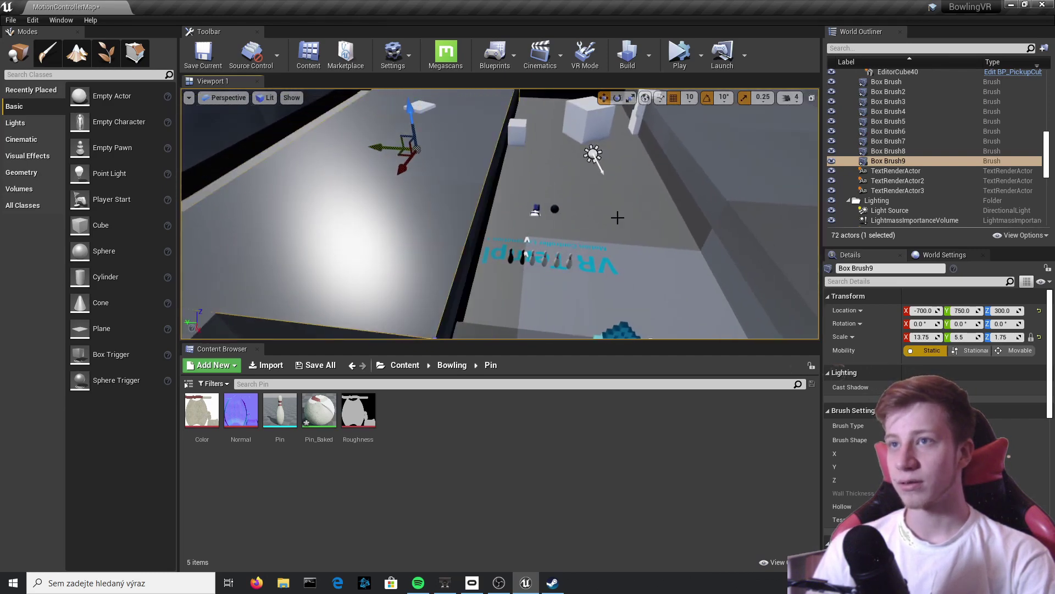
{"action": "left_click", "coordinate": [751, 224]}
{"action": "left_click_drag", "start_coordinate": [719, 168], "coordinate": [727, 169]}
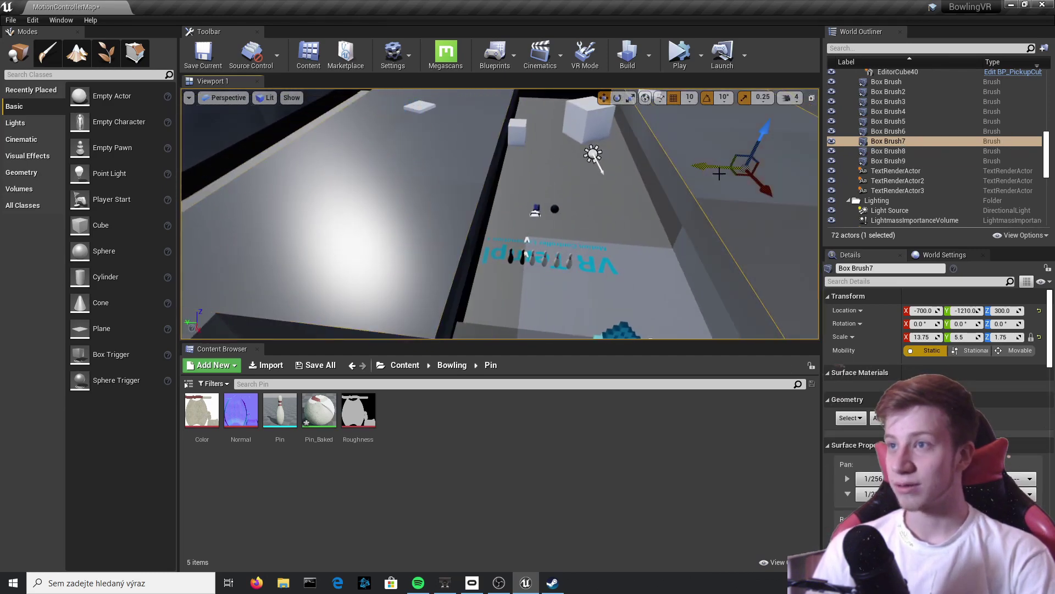
Select all six pins and move the row back to X 230, away from the dark side block.
{"action": "right_click_drag", "start_coordinate": [715, 180], "coordinate": [714, 181]}
{"action": "right_click_drag", "start_coordinate": [563, 247], "coordinate": [564, 247]}
{"action": "left_click", "coordinate": [563, 246]}
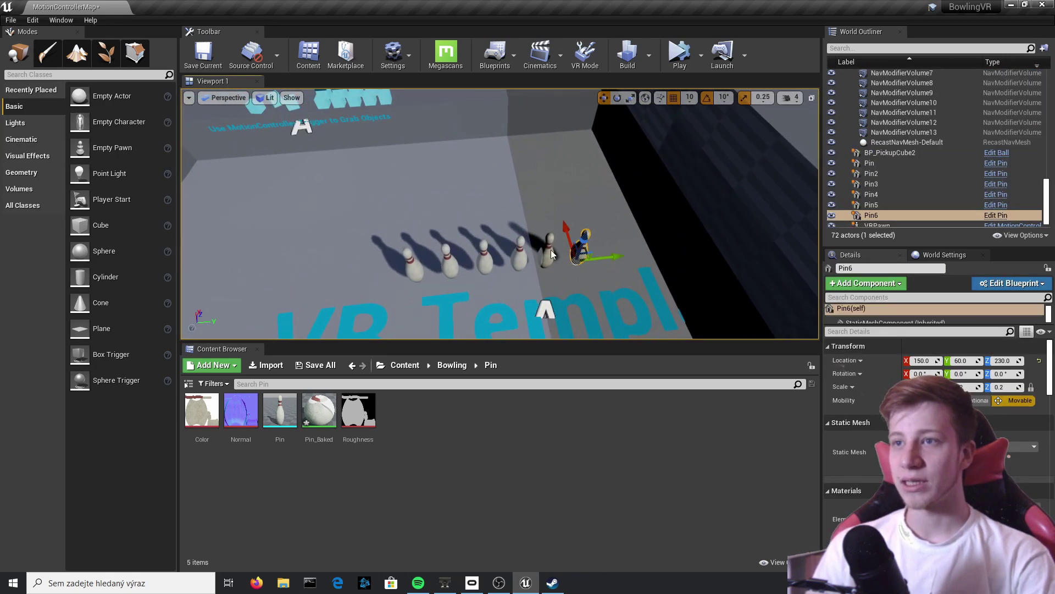
{"action": "left_click", "coordinate": [548, 254], "text": "ctrl"}
{"action": "left_click", "coordinate": [519, 254], "text": "ctrl"}
{"action": "left_click", "coordinate": [484, 255], "text": "ctrl"}
{"action": "left_click", "coordinate": [450, 258], "text": "ctrl"}
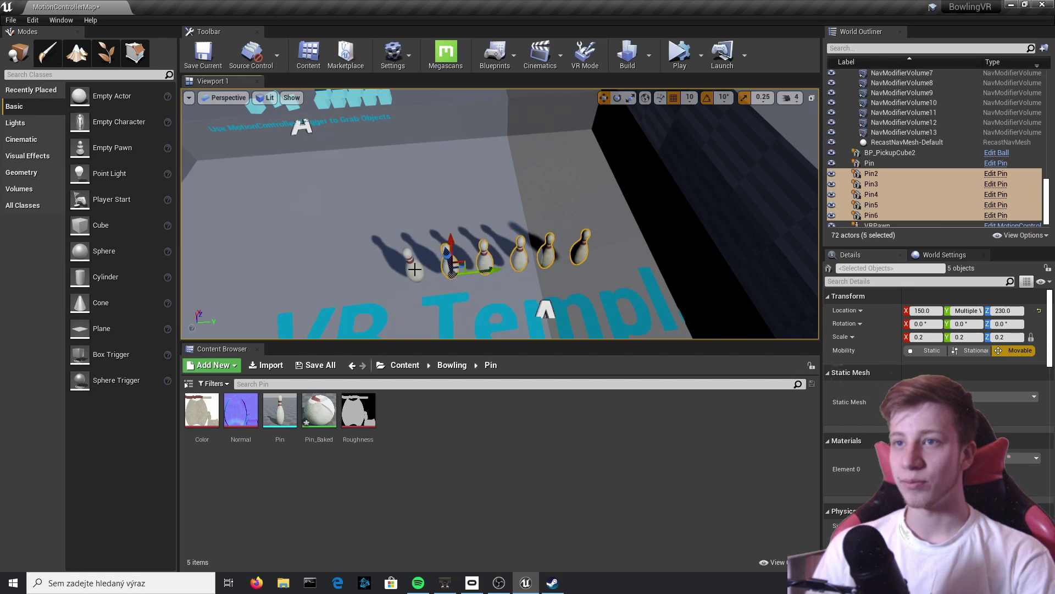
{"action": "left_click", "coordinate": [414, 269], "text": "ctrl"}
{"action": "left_click_drag", "start_coordinate": [447, 271], "coordinate": [352, 209]}
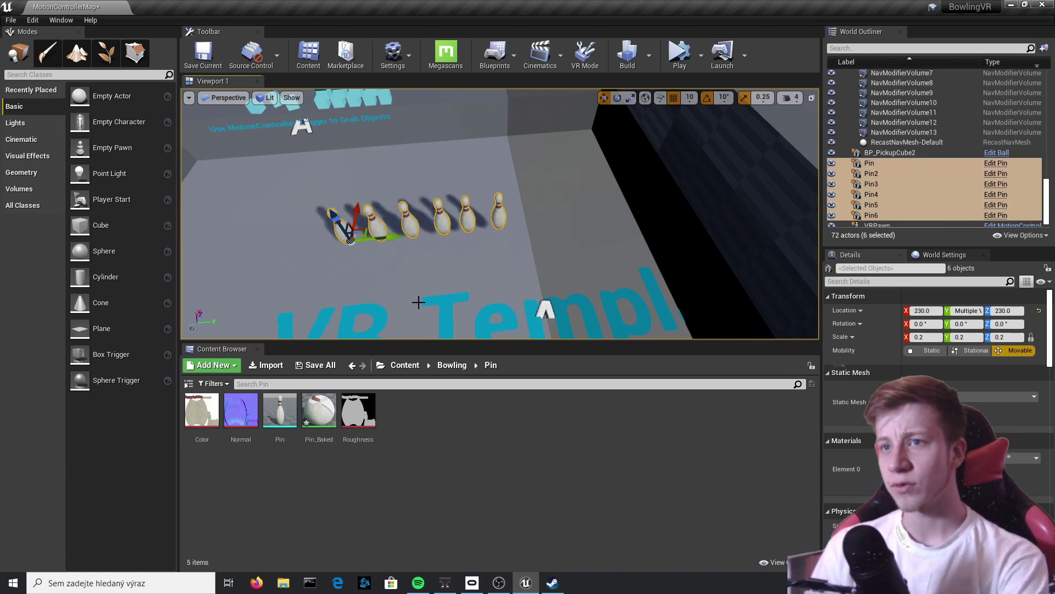
Select pins of the back row and duplicate them forward as a second row.
{"action": "left_click", "coordinate": [342, 227]}
{"action": "left_click_drag", "start_coordinate": [385, 237], "coordinate": [583, 233], "text": "alt"}
{"action": "left_click", "coordinate": [376, 225]}
{"action": "left_click", "coordinate": [410, 223], "text": "ctrl"}
{"action": "left_click", "coordinate": [442, 220], "text": "ctrl"}
{"action": "left_click", "coordinate": [467, 218], "text": "ctrl"}
{"action": "left_click", "coordinate": [498, 215], "text": "ctrl"}
{"action": "left_click_drag", "start_coordinate": [505, 204], "coordinate": [500, 226], "text": "alt"}
Duplicate a pin in the front row sideways and delete two surplus pins from the arrangement.
{"action": "left_click", "coordinate": [399, 256]}
{"action": "left_click_drag", "start_coordinate": [443, 265], "coordinate": [478, 265], "text": "alt"}
{"action": "left_click", "coordinate": [467, 264]}
{"action": "key", "text": "Delete"}
{"action": "left_click", "coordinate": [500, 264]}
{"action": "key", "text": "Delete"}
Duplicate selected pins forward to add narrower rows to the triangular formation.
{"action": "left_click_drag", "start_coordinate": [577, 234], "coordinate": [591, 258], "text": "alt"}
{"action": "right_click_drag", "start_coordinate": [489, 236], "coordinate": [559, 225]}
{"action": "left_click", "coordinate": [709, 220], "text": "ctrl"}
{"action": "left_click", "coordinate": [681, 236], "text": "ctrl"}
{"action": "left_click_drag", "start_coordinate": [668, 206], "coordinate": [646, 245], "text": "alt"}
Duplicate a pin to X 50, Y -130, Z 230 as the tip of the triangle and simulate the level.
{"action": "right_click_drag", "start_coordinate": [646, 245], "coordinate": [465, 315]}
{"action": "left_click", "coordinate": [404, 258]}
{"action": "left_click_drag", "start_coordinate": [419, 283], "coordinate": [409, 311], "text": "alt"}
{"action": "right_click_drag", "start_coordinate": [417, 313], "coordinate": [340, 297]}
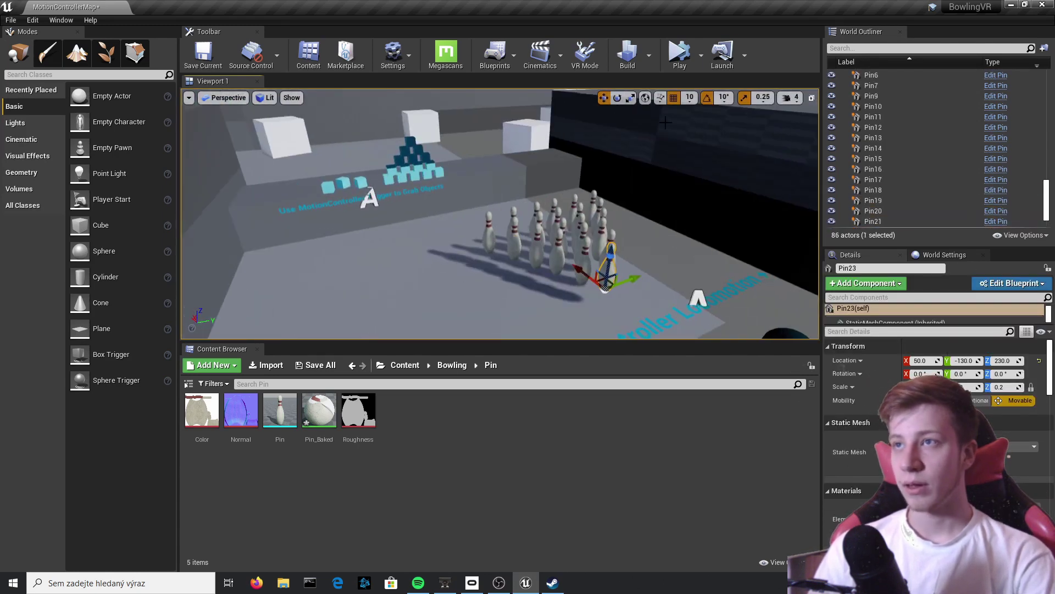
{"action": "left_click", "coordinate": [679, 55]}
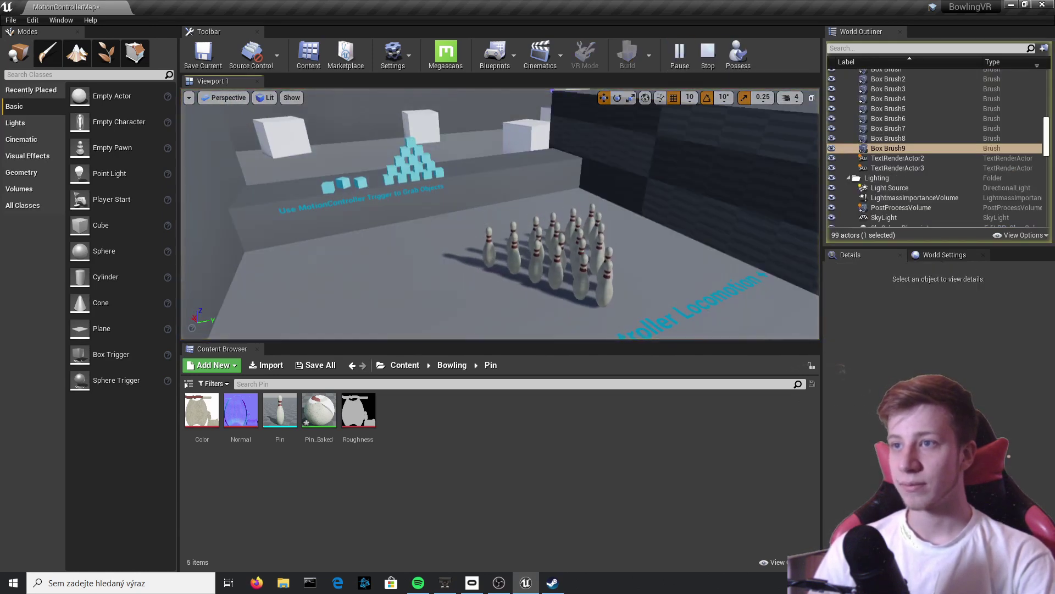
Test the running simulation by pushing the bowling ball towards the pins, and stop the simulation.
{"action": "right_click_drag", "start_coordinate": [657, 245], "coordinate": [731, 289]}
{"action": "left_click", "coordinate": [662, 316]}
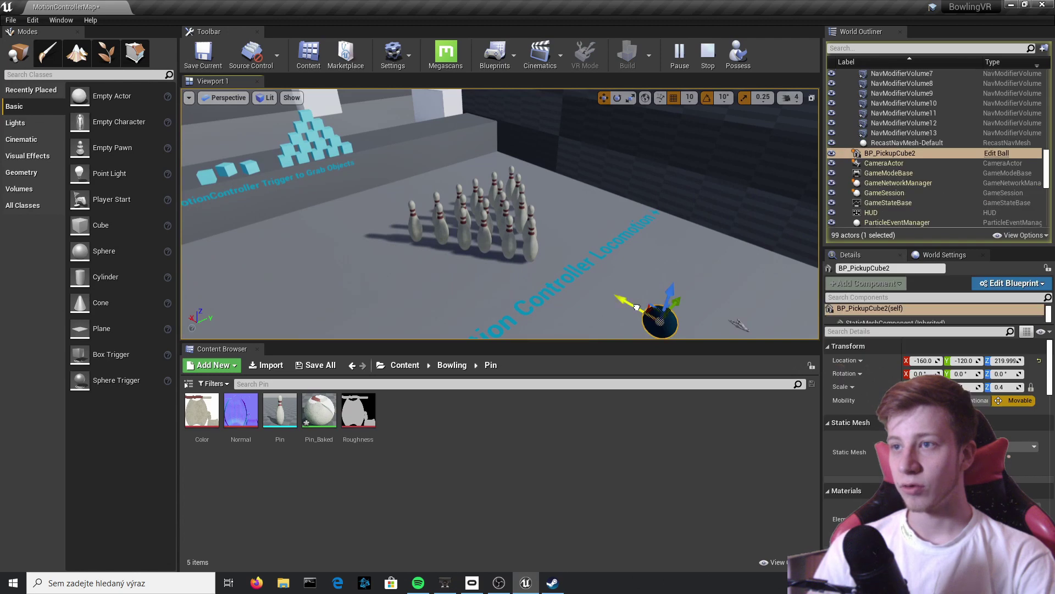
{"action": "left_click_drag", "start_coordinate": [636, 307], "coordinate": [601, 287]}
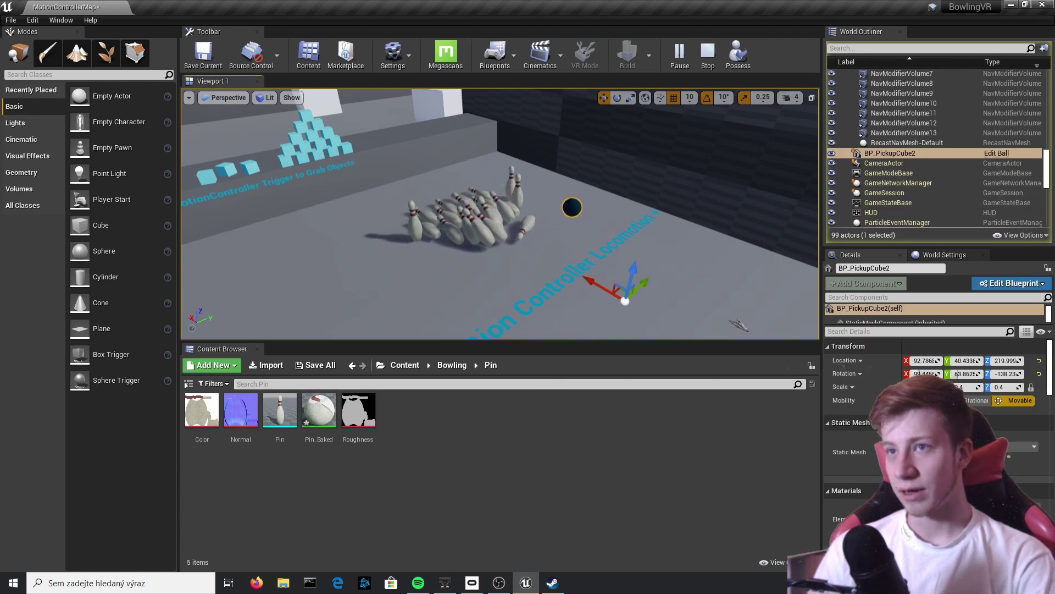
{"action": "right_click_drag", "start_coordinate": [500, 214], "coordinate": [566, 220]}
{"action": "left_click", "coordinate": [705, 52]}
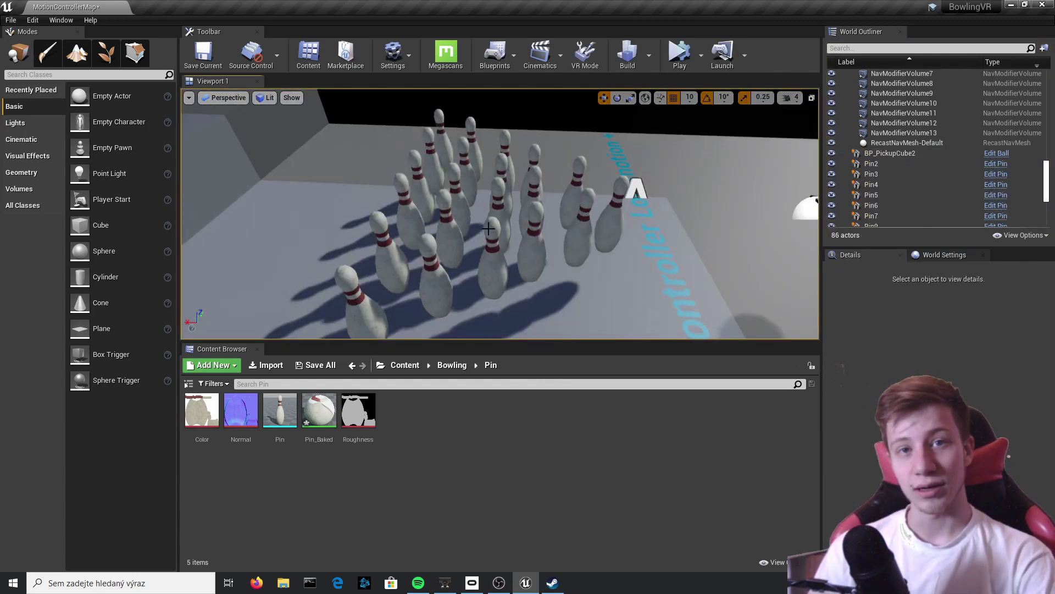
Select all the bowling pins of the triangular formation except missed ones and group the 20 selected actors.
{"action": "right_click_drag", "start_coordinate": [534, 260], "coordinate": [527, 269]}
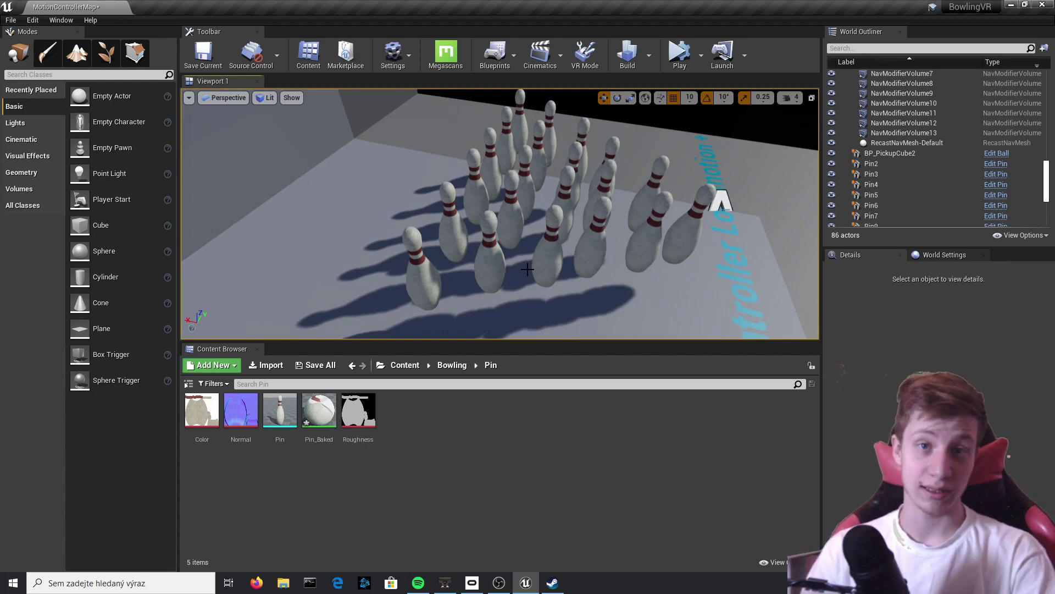
{"action": "right_click_drag", "start_coordinate": [528, 263], "coordinate": [557, 332]}
{"action": "left_click", "coordinate": [540, 319]}
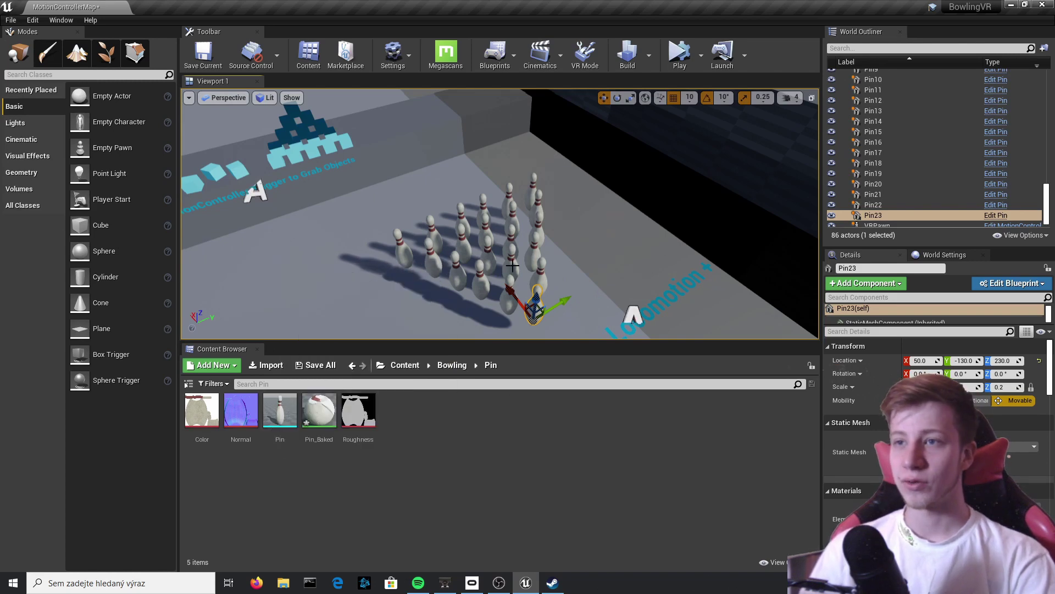
{"action": "left_click", "coordinate": [510, 297], "text": "ctrl"}
{"action": "left_click", "coordinate": [511, 261], "text": "ctrl"}
{"action": "left_click", "coordinate": [512, 220], "text": "ctrl"}
{"action": "left_click", "coordinate": [509, 197], "text": "ctrl"}
{"action": "left_click", "coordinate": [533, 188], "text": "ctrl"}
{"action": "left_click", "coordinate": [539, 207], "text": "ctrl"}
{"action": "left_click", "coordinate": [538, 230], "text": "ctrl"}
{"action": "left_click", "coordinate": [534, 254], "text": "ctrl"}
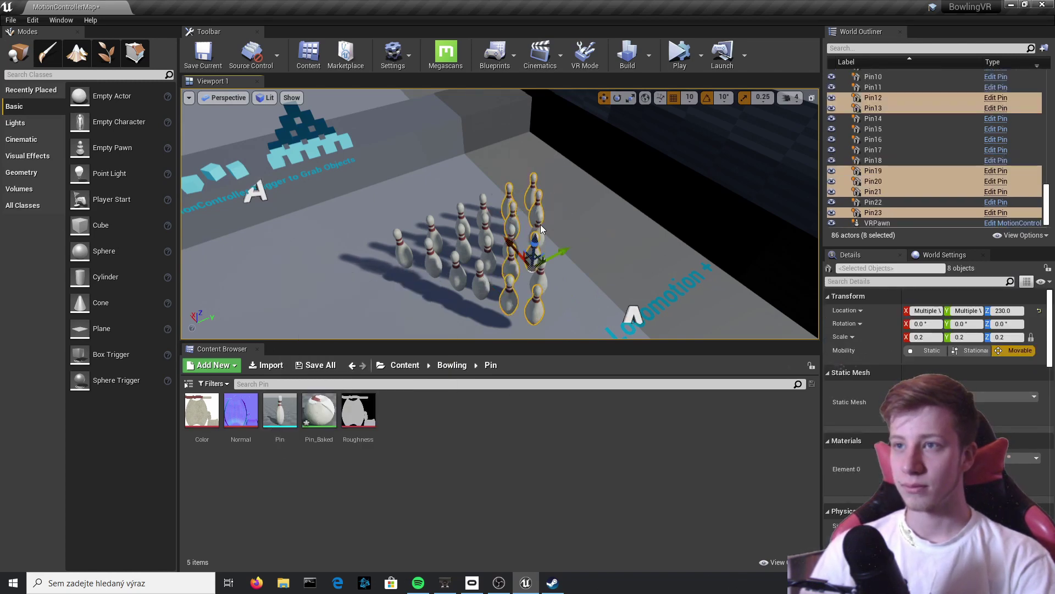
{"action": "left_click", "coordinate": [477, 278], "text": "ctrl"}
{"action": "left_click", "coordinate": [484, 214], "text": "ctrl"}
{"action": "left_click", "coordinate": [462, 220], "text": "ctrl"}
{"action": "left_click", "coordinate": [457, 273], "text": "ctrl"}
{"action": "left_click", "coordinate": [433, 258], "text": "ctrl"}
{"action": "left_click", "coordinate": [431, 231], "text": "ctrl"}
{"action": "left_click", "coordinate": [401, 250], "text": "ctrl"}
{"action": "right_click", "coordinate": [479, 254]}
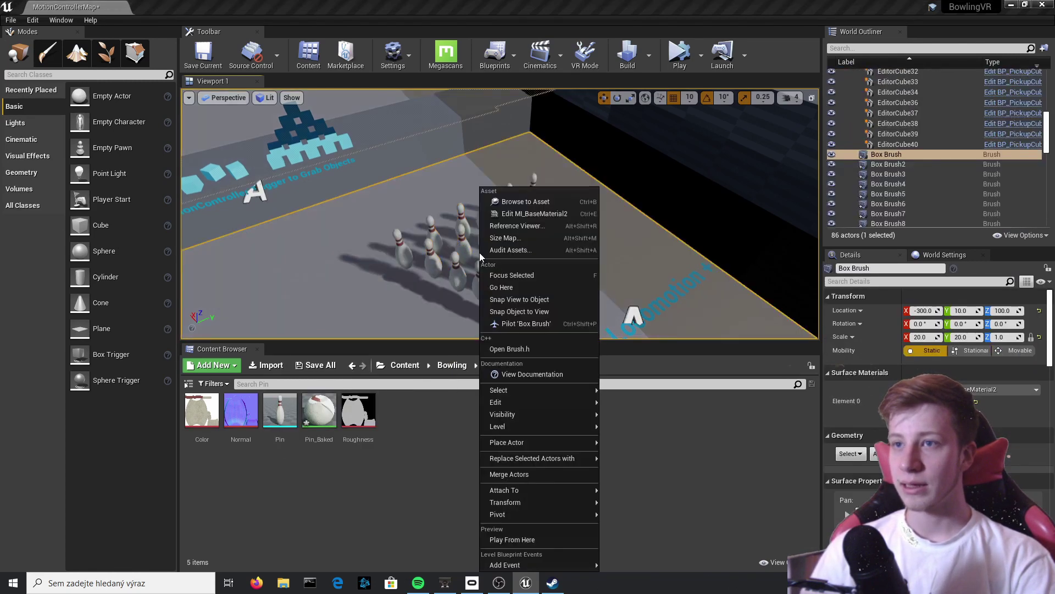
{"action": "key", "text": "ctrl+z"}
{"action": "right_click", "coordinate": [463, 242]}
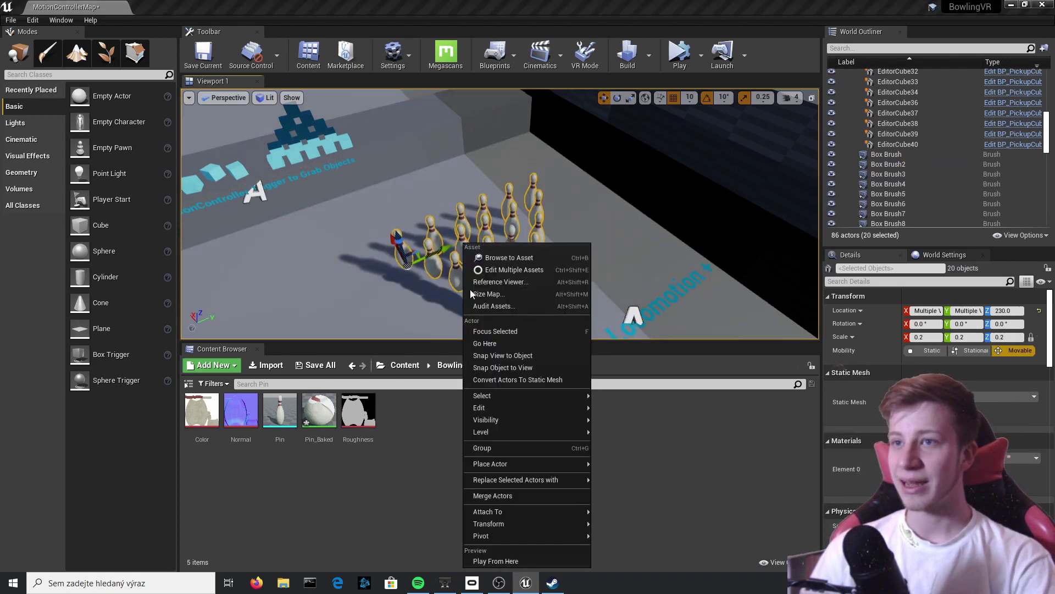
{"action": "mouse_move", "coordinate": [529, 463]}
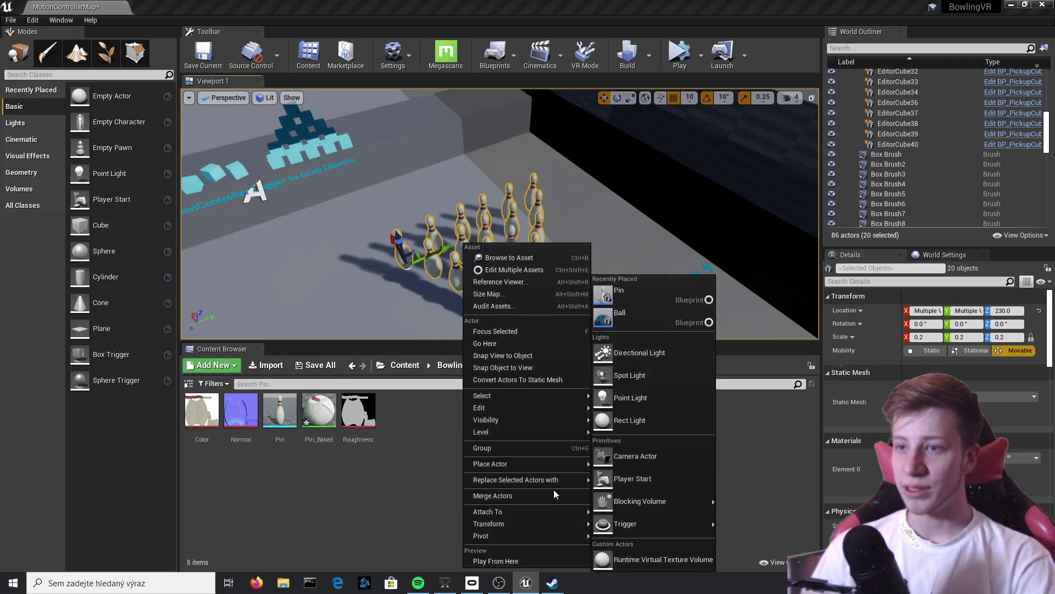
{"action": "left_click", "coordinate": [566, 447]}
{"action": "right_click_drag", "start_coordinate": [517, 313], "coordinate": [473, 286]}
{"action": "right_click_drag", "start_coordinate": [527, 208], "coordinate": [650, 246]}
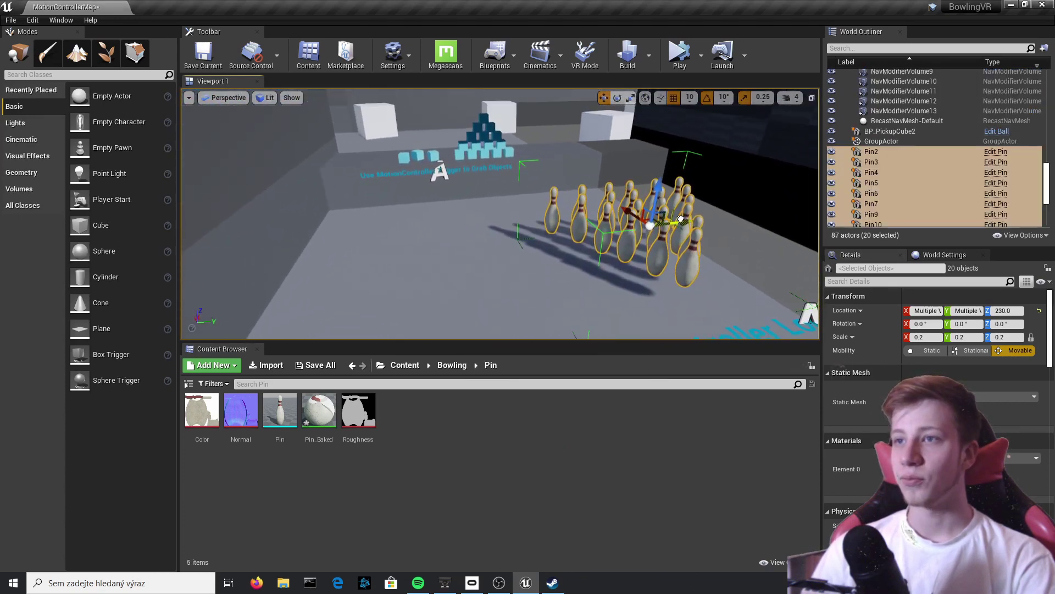
{"action": "left_click_drag", "start_coordinate": [681, 219], "coordinate": [560, 224]}
{"action": "key", "text": "ctrl+z"}
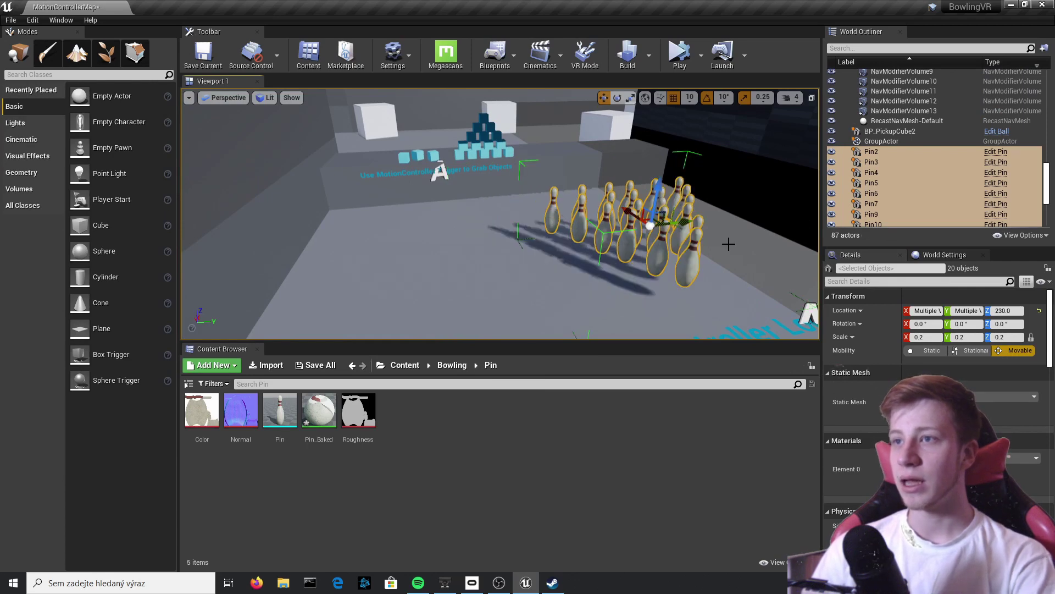
Move the grouped pins along the Y axis towards the middle of the lane and delete the ungrouped pin left behind.
{"action": "right_click_drag", "start_coordinate": [729, 244], "coordinate": [770, 261]}
{"action": "right_click_drag", "start_coordinate": [513, 281], "coordinate": [513, 282]}
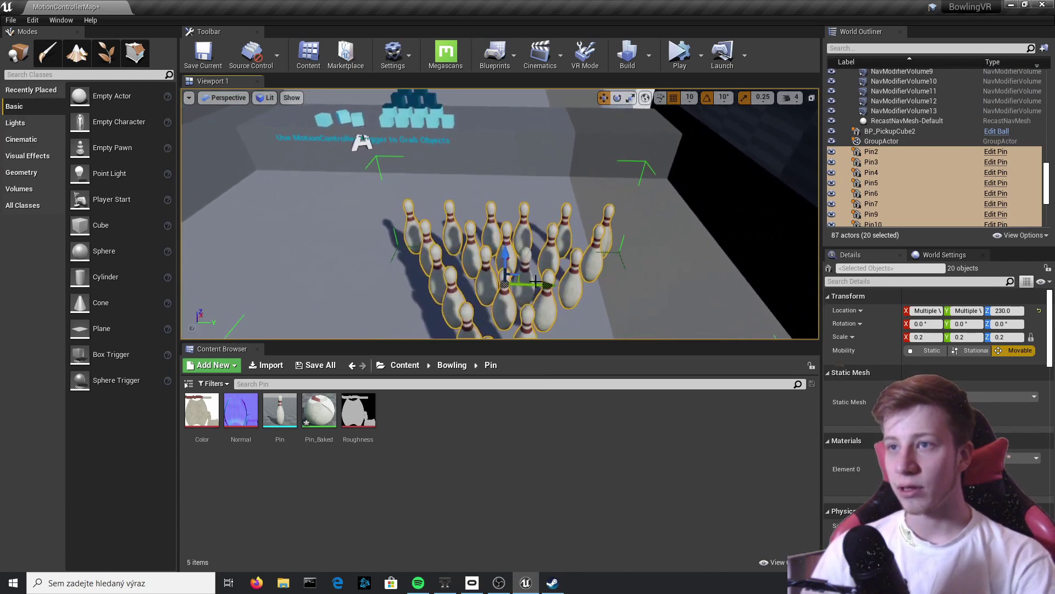
{"action": "left_click_drag", "start_coordinate": [536, 283], "coordinate": [423, 290]}
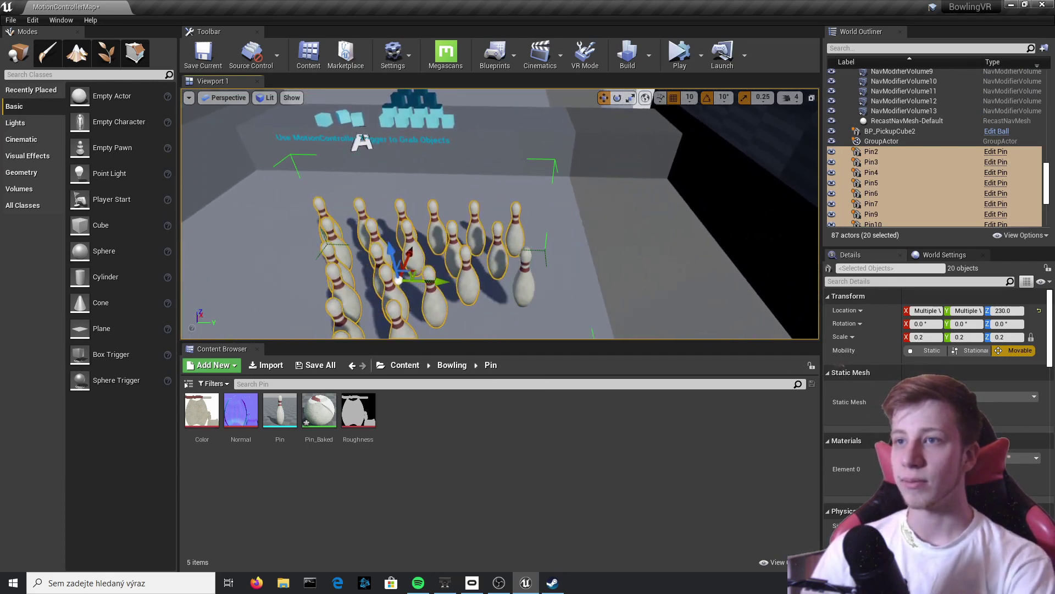
{"action": "left_click", "coordinate": [527, 289]}
{"action": "key", "text": "Delete"}
Run the level in VR Preview to test the bowling setup.
{"action": "right_click_drag", "start_coordinate": [534, 298], "coordinate": [534, 298]}
{"action": "right_click", "coordinate": [533, 298]}
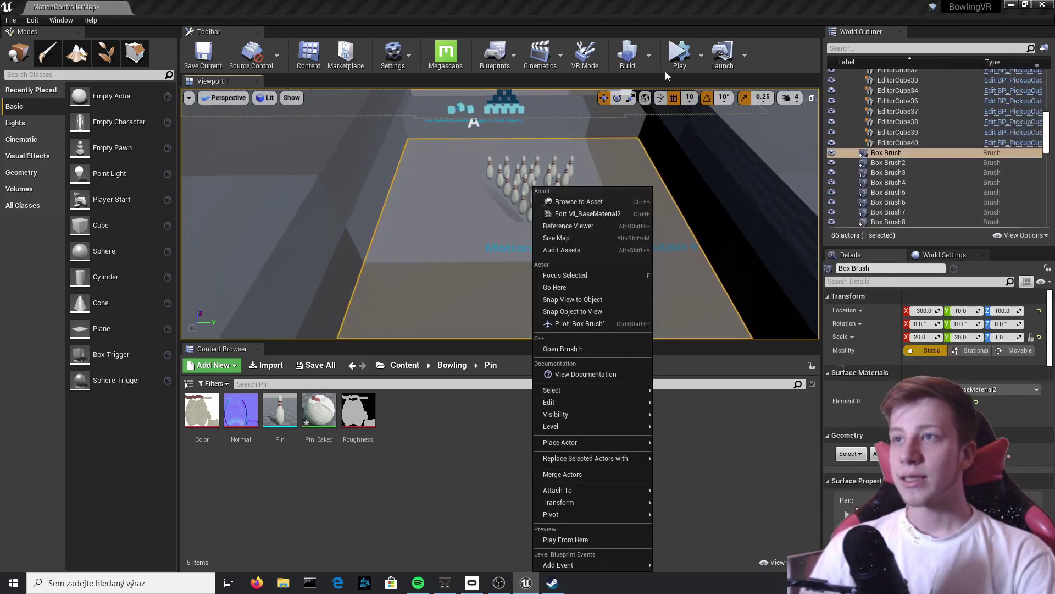
{"action": "left_click", "coordinate": [762, 47]}
{"action": "left_click", "coordinate": [701, 55]}
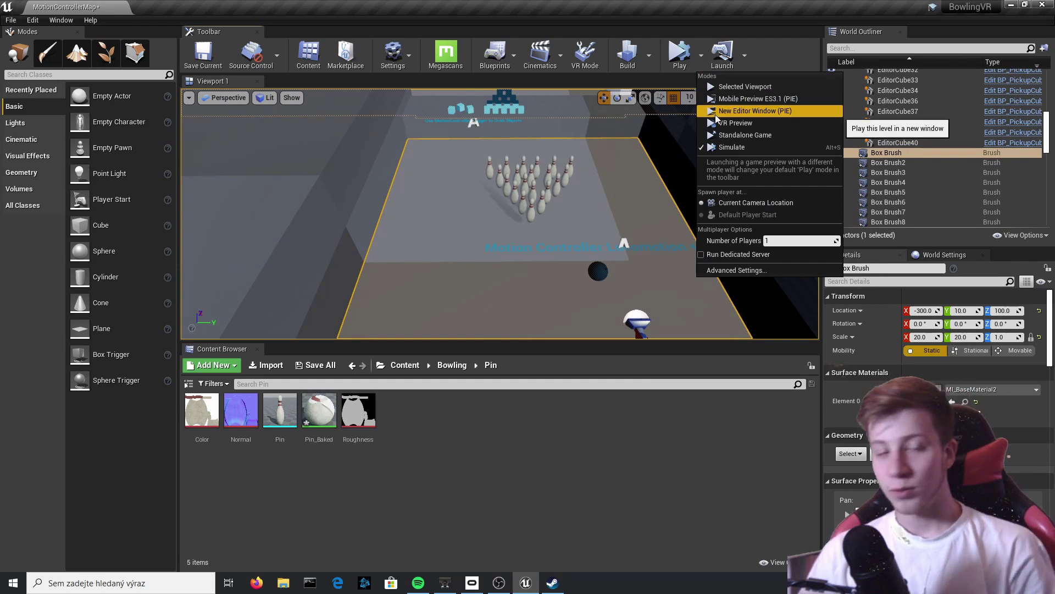
{"action": "left_click", "coordinate": [754, 125]}
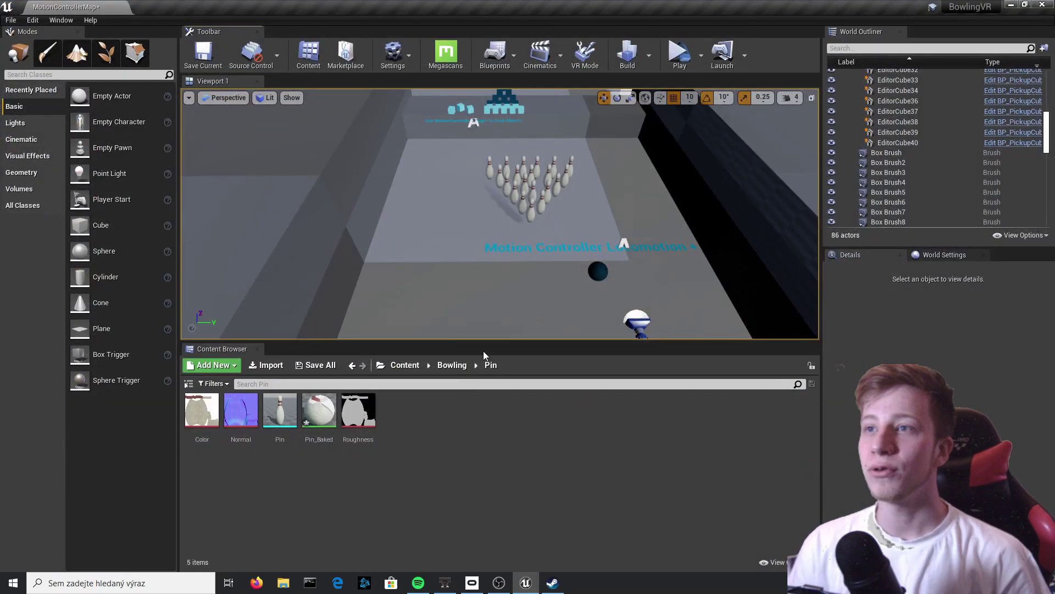
Create an Actor Blueprint named Score_count in the Bowling project's Blueprints folder and open it for editing.
{"action": "right_click_drag", "start_coordinate": [483, 324], "coordinate": [517, 280]}
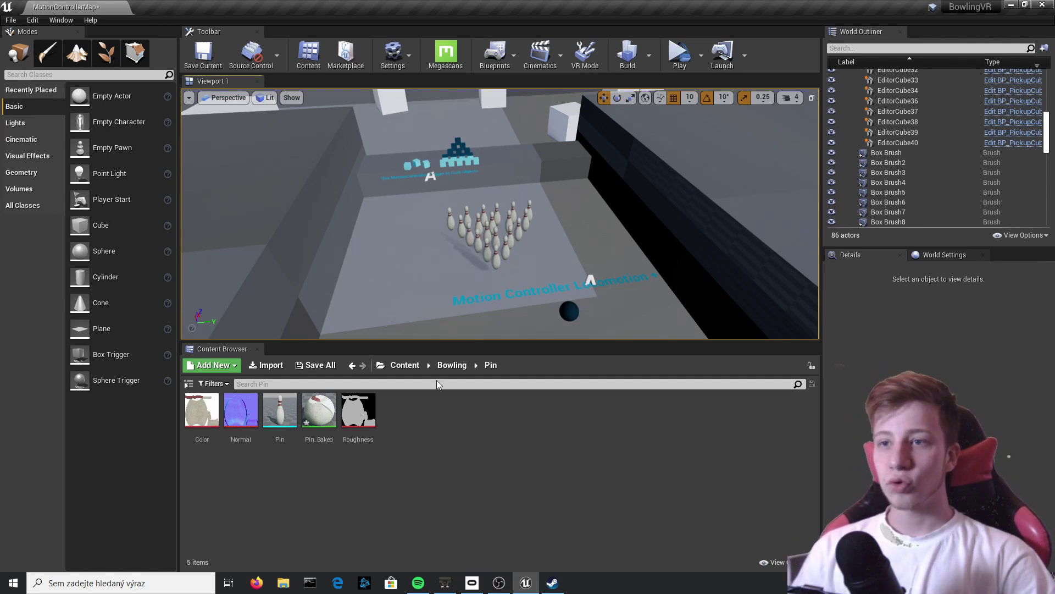
{"action": "left_click", "coordinate": [405, 366]}
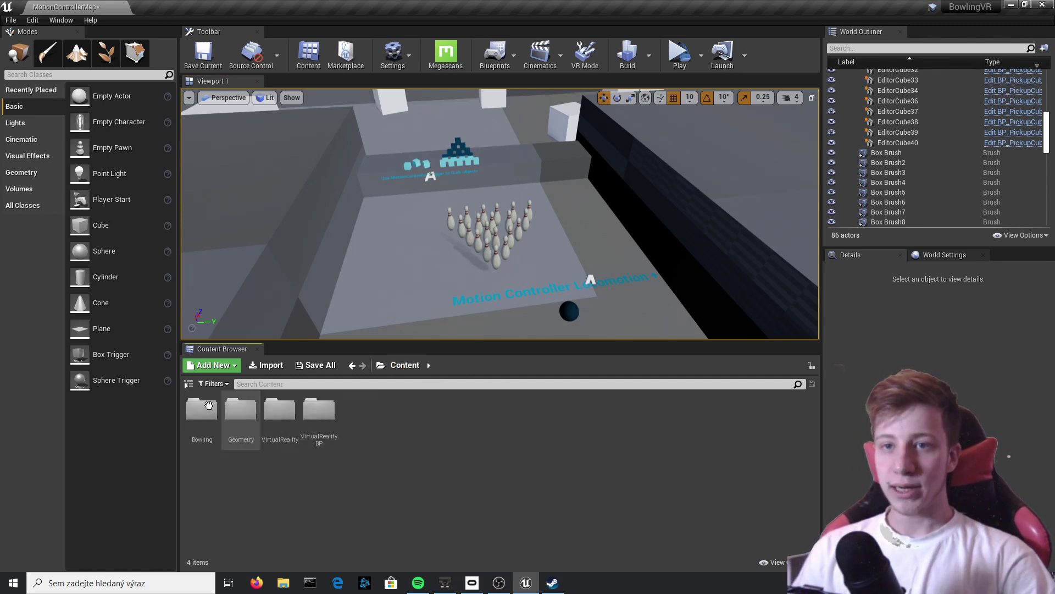
{"action": "left_click", "coordinate": [315, 427]}
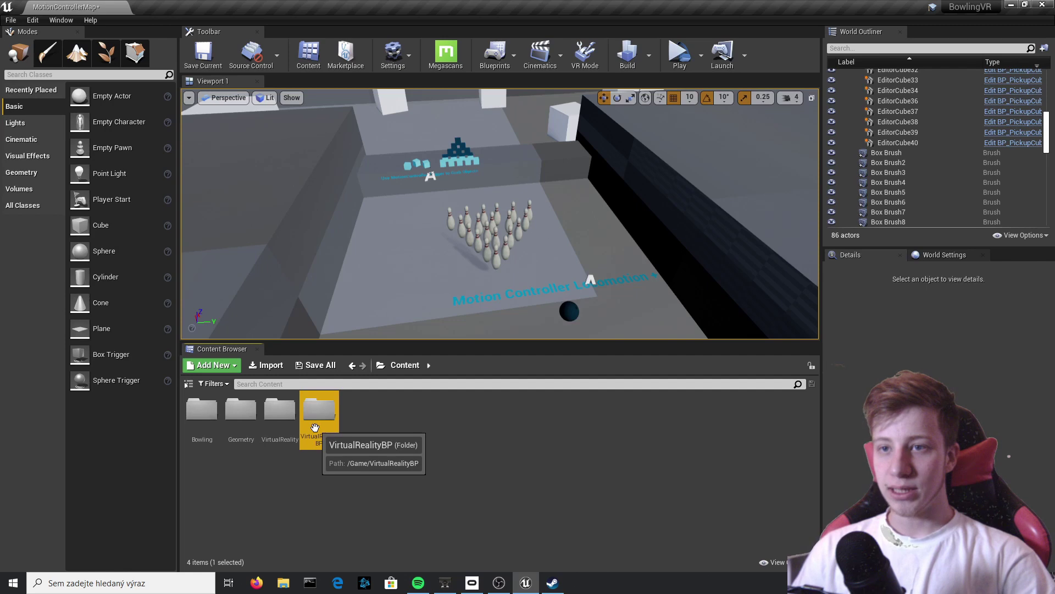
{"action": "double_click", "coordinate": [200, 412]}
{"action": "double_click", "coordinate": [240, 411]}
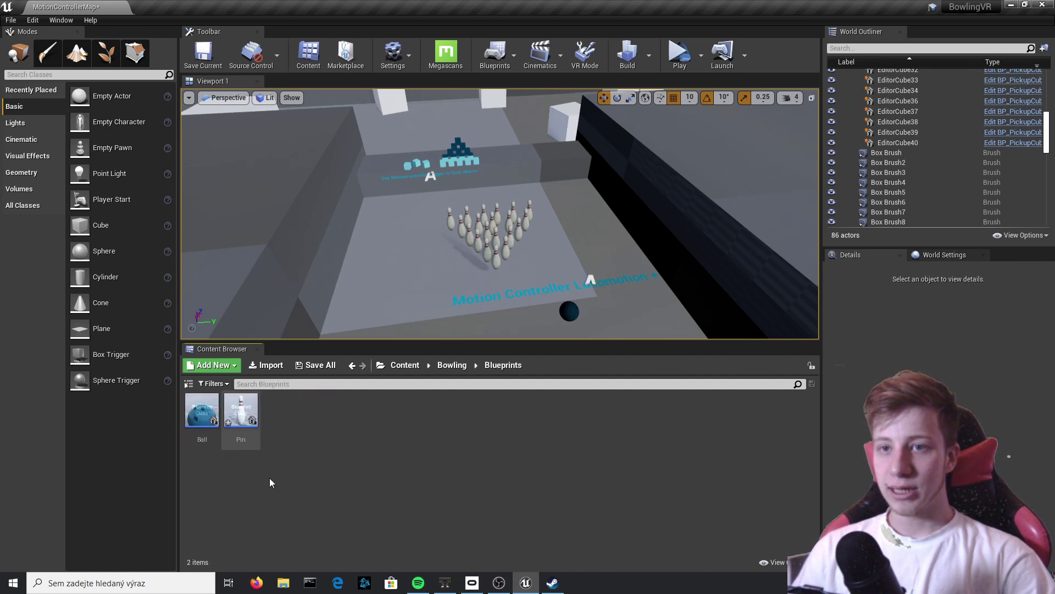
{"action": "right_click", "coordinate": [318, 411]}
{"action": "left_click", "coordinate": [395, 124]}
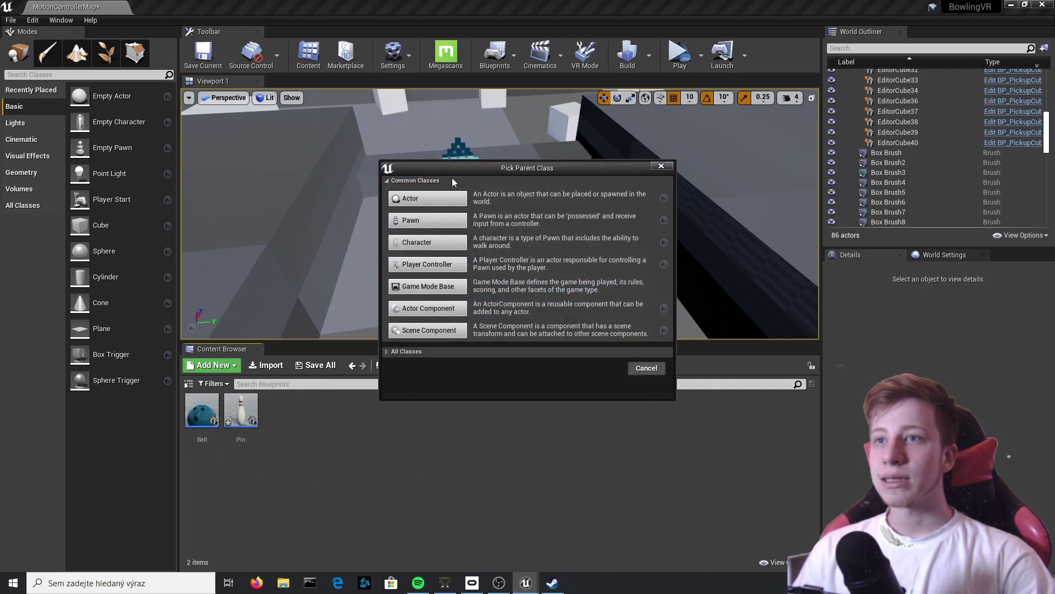
{"action": "left_click", "coordinate": [427, 198]}
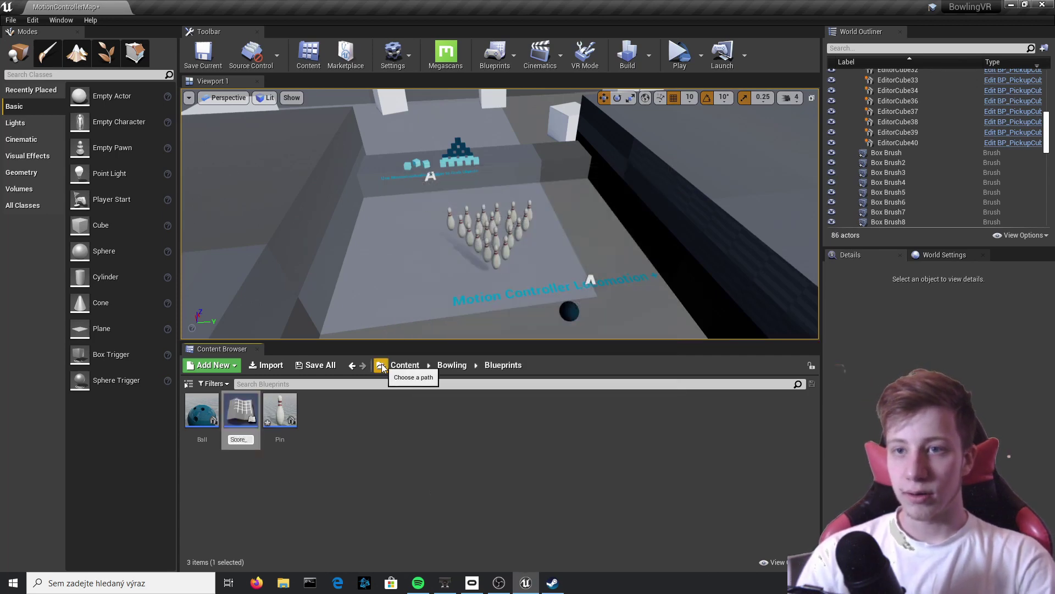
{"action": "type", "text": "Score_count"}
{"action": "key", "text": "Return"}
{"action": "key", "text": "Return"}
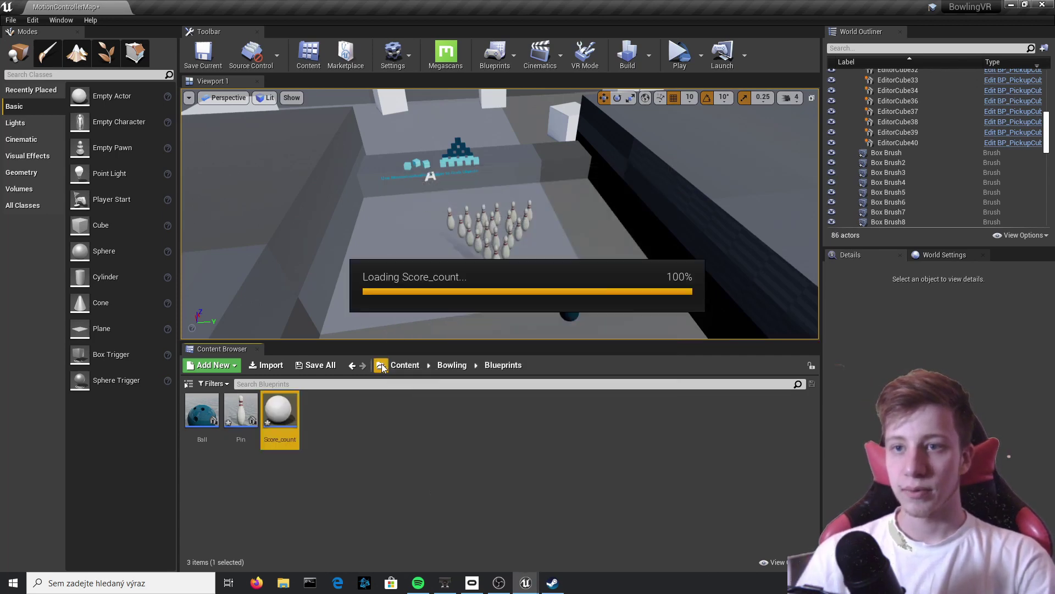
Add a Box Collision component to the Score_count Blueprint.
{"action": "left_click", "coordinate": [66, 47]}
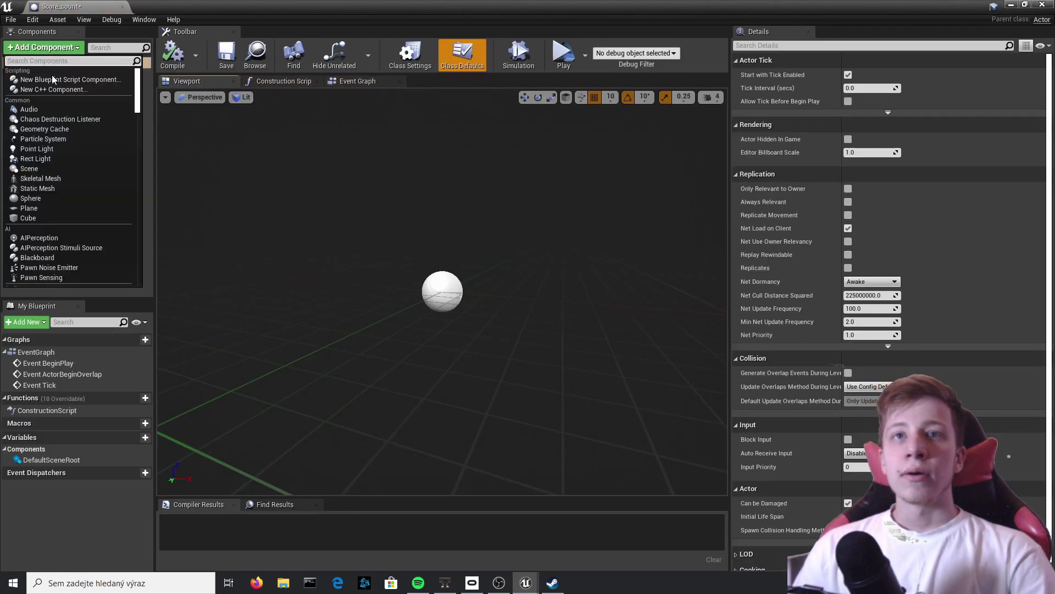
{"action": "type", "text": "coll"}
{"action": "key", "text": "Return"}
{"action": "key", "text": "Return"}
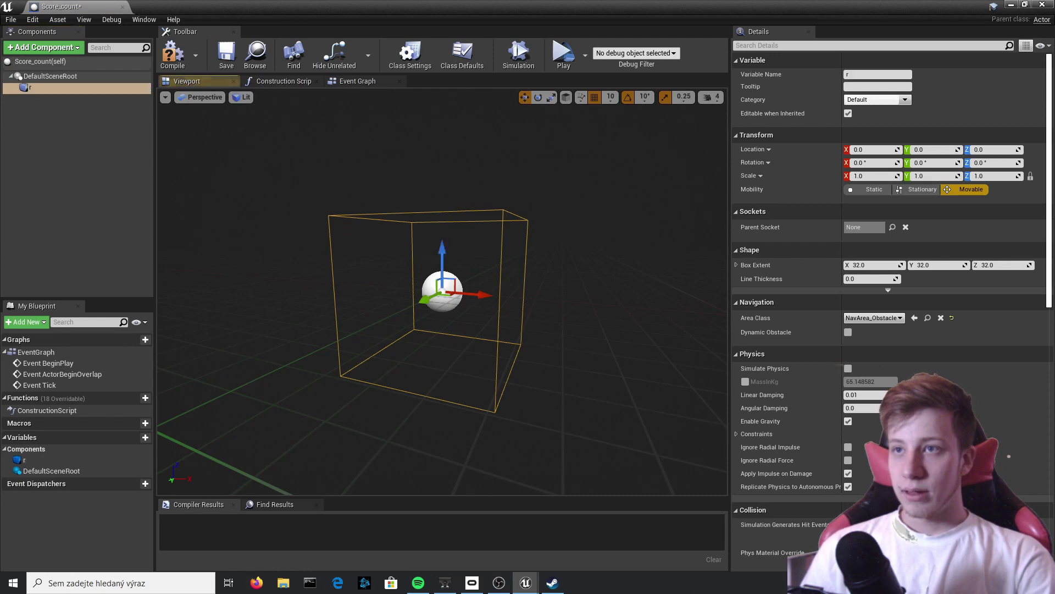
Scale the collision box into a wide, flat slab of X 10.25, Y 13.5 and Z 0.25 and compile the Blueprint.
{"action": "left_click_drag", "start_coordinate": [442, 255], "coordinate": [528, 297]}
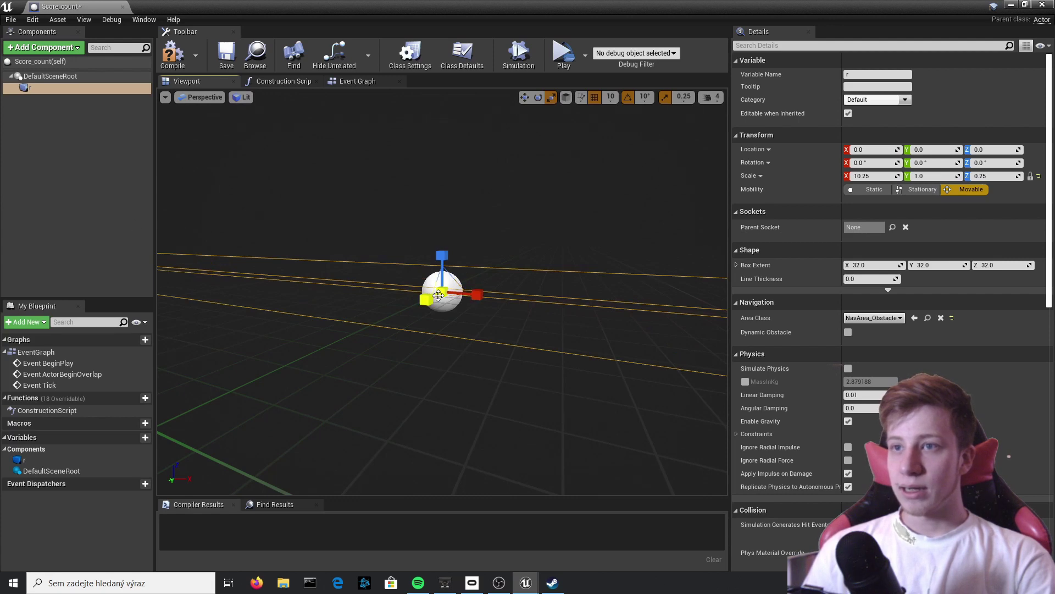
{"action": "left_click_drag", "start_coordinate": [434, 294], "coordinate": [374, 324]}
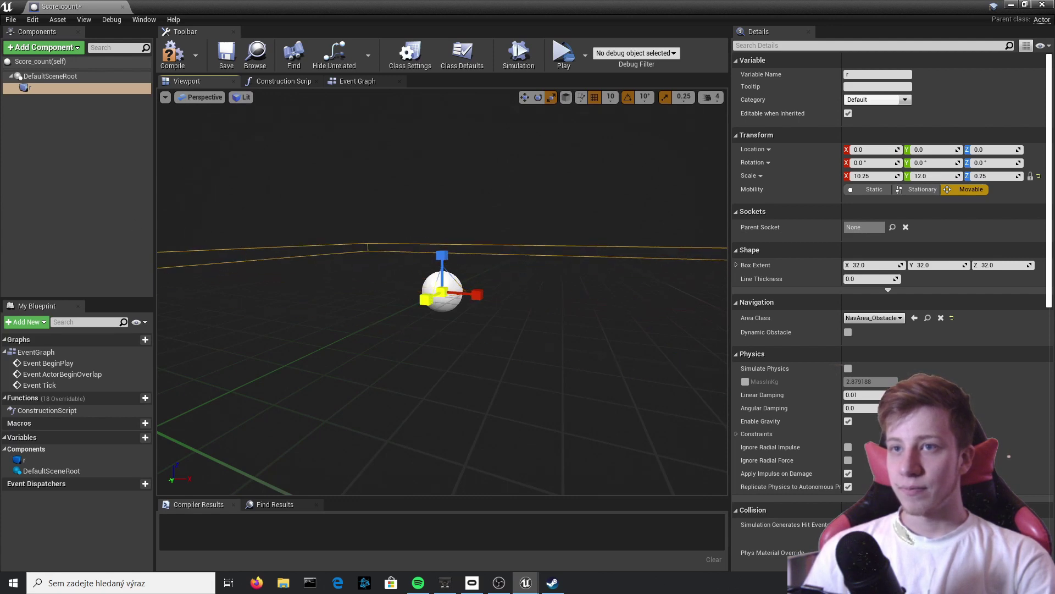
{"action": "left_click", "coordinate": [171, 53]}
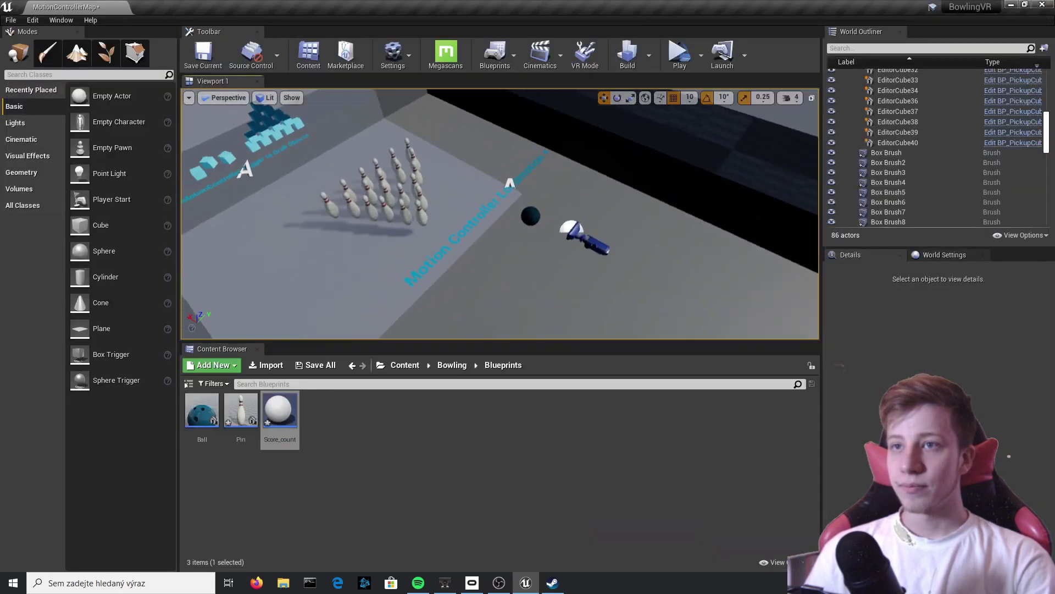
Place the Score_count Blueprint in the level by the pins and lower it to X 50, Y -240, Z 210.
{"action": "left_click_drag", "start_coordinate": [280, 410], "coordinate": [443, 216]}
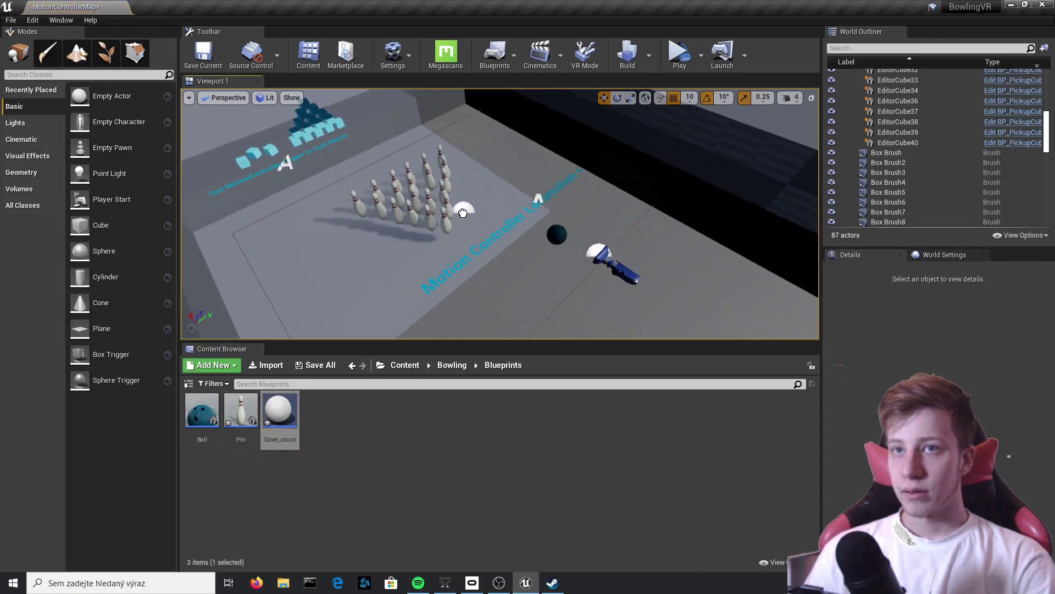
{"action": "mouse_move", "coordinate": [443, 216]}
{"action": "right_mouse_down"}
{"action": "mouse_move", "coordinate": [467, 247]}
{"action": "mouse_move", "coordinate": [522, 231]}
{"action": "mouse_move", "coordinate": [494, 215]}
{"action": "mouse_move", "coordinate": [446, 150]}
{"action": "right_mouse_up"}
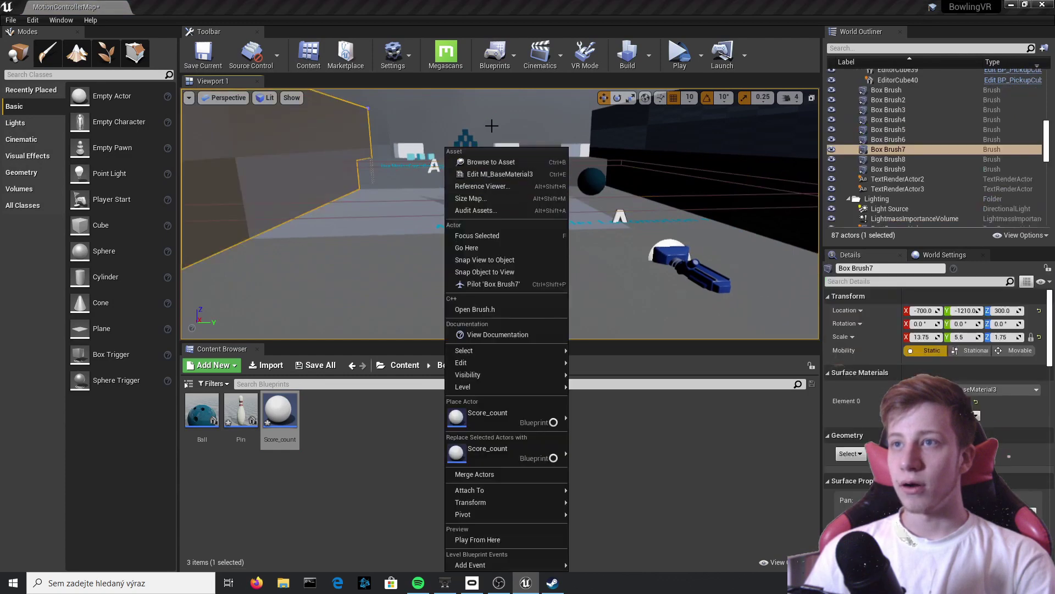
{"action": "left_click", "coordinate": [337, 265]}
{"action": "left_click", "coordinate": [385, 219]}
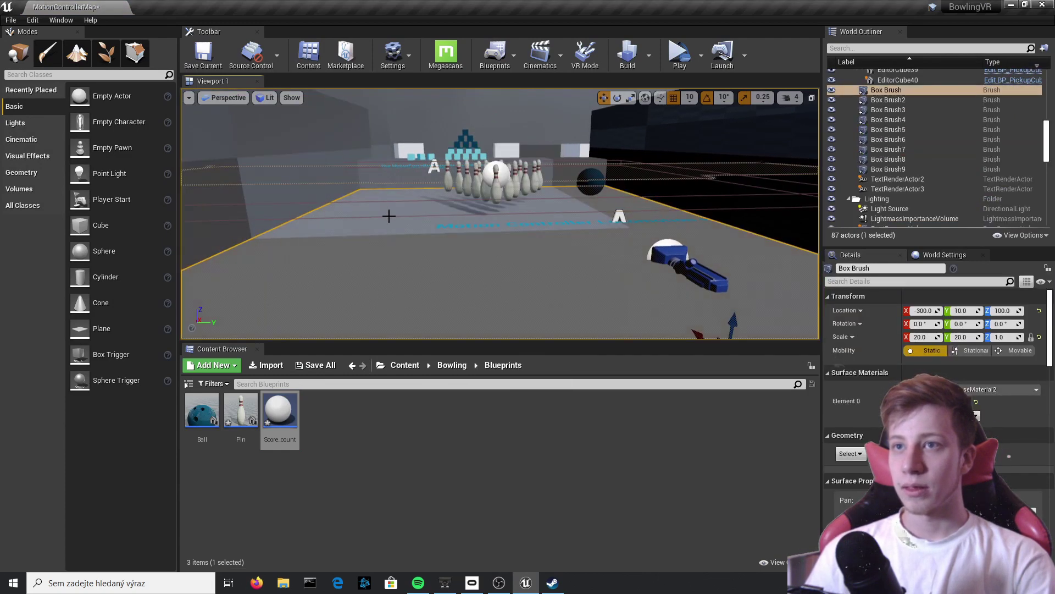
{"action": "left_click", "coordinate": [501, 166]}
{"action": "left_click_drag", "start_coordinate": [499, 149], "coordinate": [500, 184]}
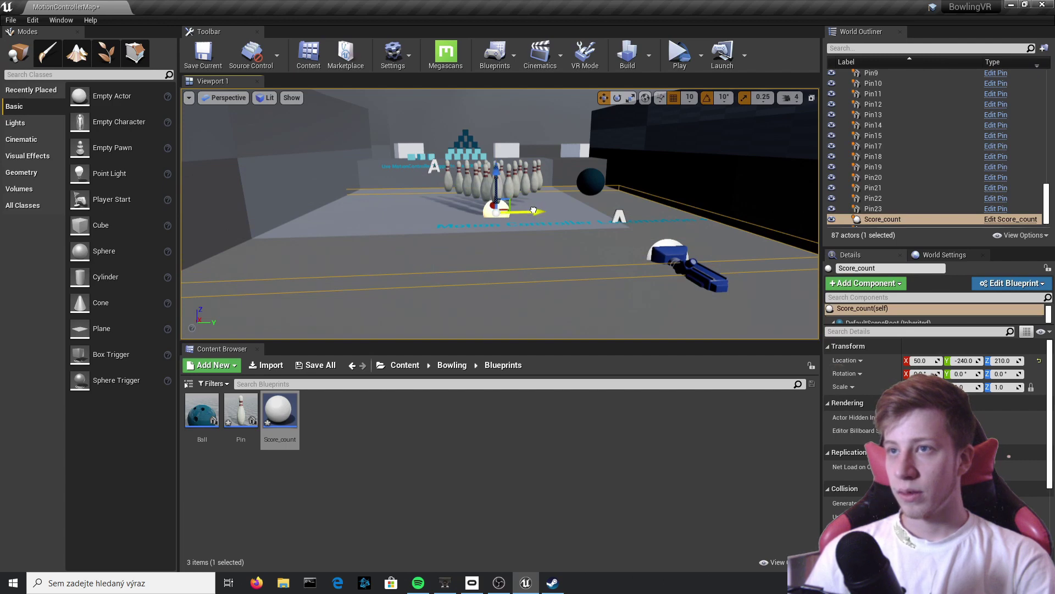
{"action": "right_click_drag", "start_coordinate": [548, 206], "coordinate": [692, 208]}
Widen the Score_count collision box to an X scale of 17.25, save the compiled Blueprint and close it.
{"action": "left_click", "coordinate": [1001, 219]}
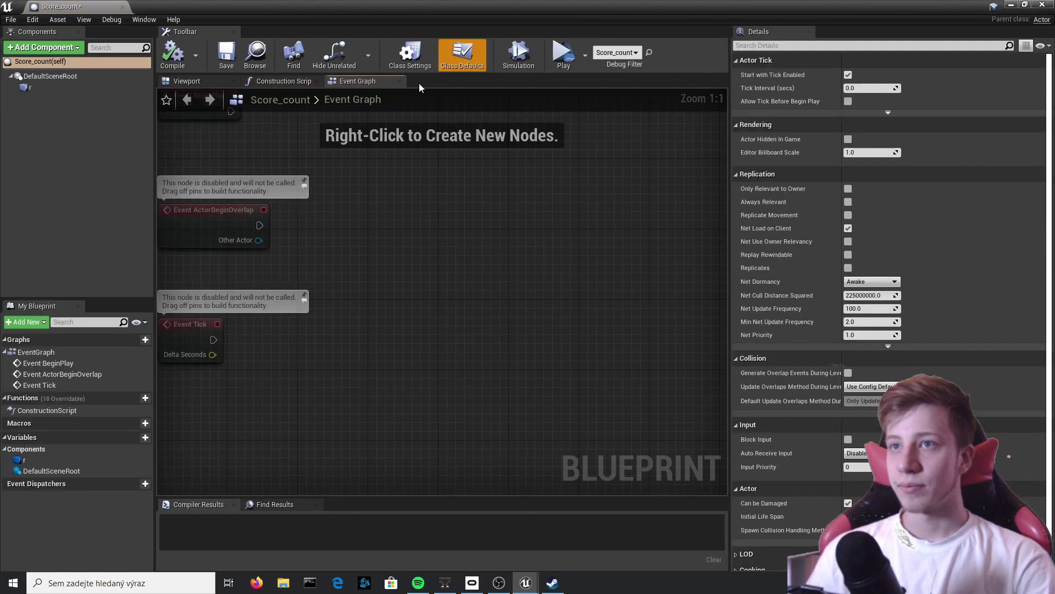
{"action": "right_click_drag", "start_coordinate": [402, 280], "coordinate": [551, 371]}
{"action": "left_click", "coordinate": [198, 83]}
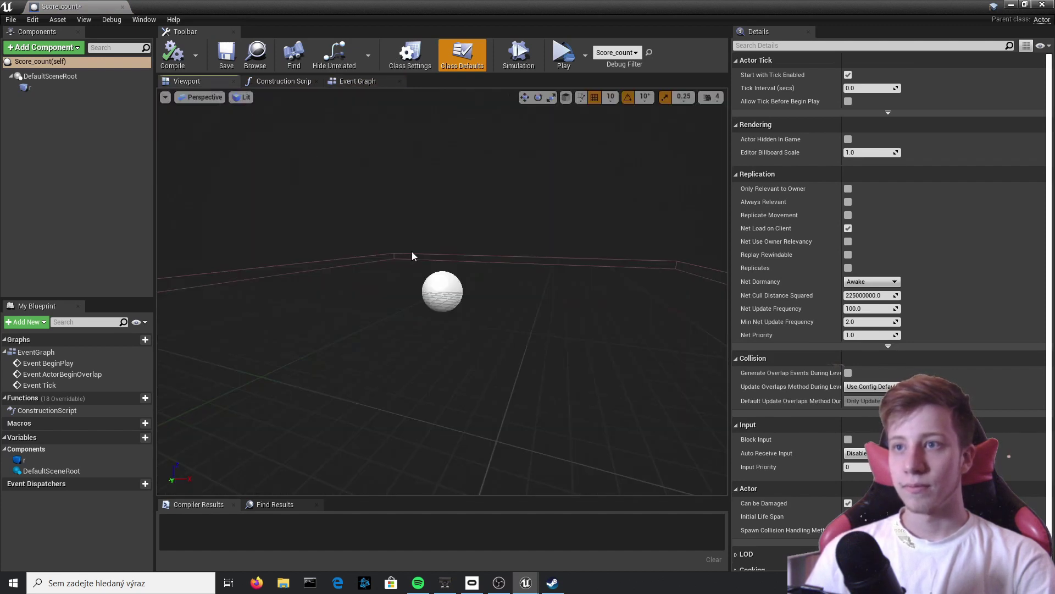
{"action": "left_click", "coordinate": [478, 256]}
{"action": "right_click_drag", "start_coordinate": [478, 205], "coordinate": [478, 260]}
{"action": "key", "text": "s"}
{"action": "key", "text": "e"}
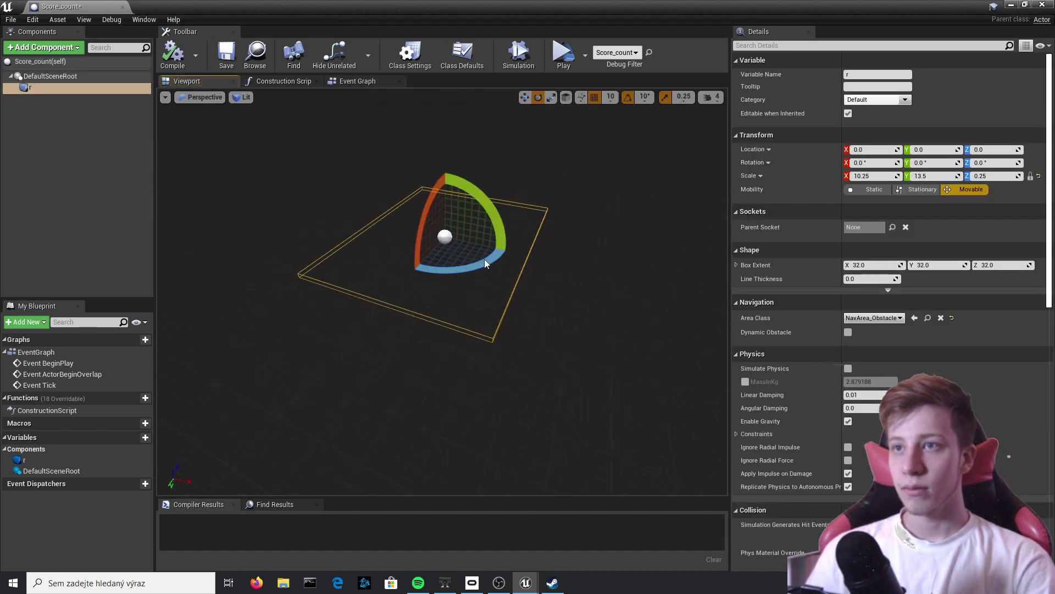
{"action": "key", "text": "r"}
{"action": "left_click_drag", "start_coordinate": [480, 244], "coordinate": [494, 245]}
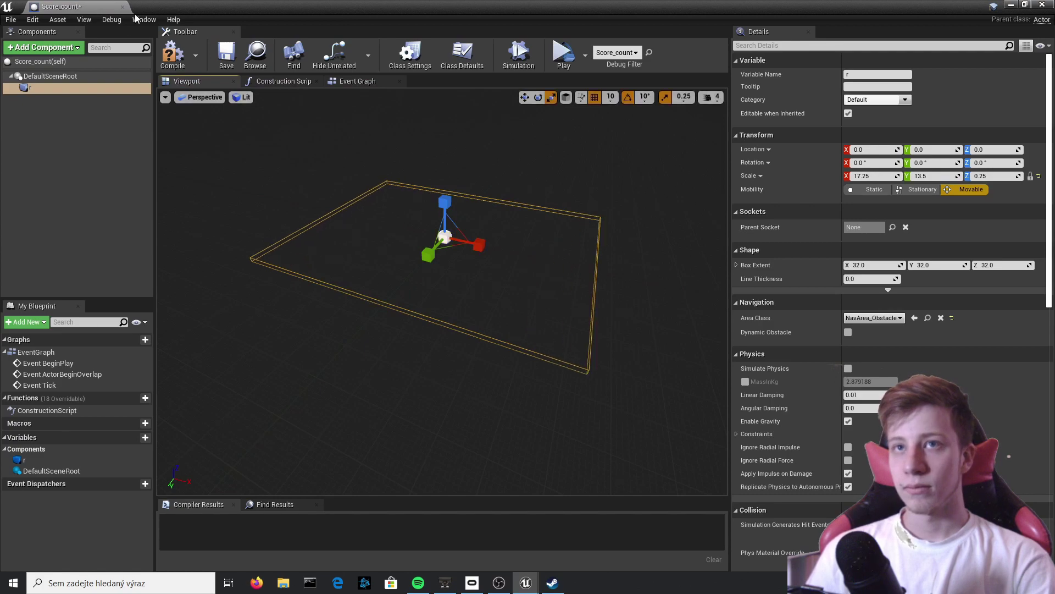
{"action": "left_click", "coordinate": [178, 60]}
{"action": "left_click", "coordinate": [226, 54]}
{"action": "left_click", "coordinate": [1041, 5]}
Add a Text Render component to the Score_count Blueprint and compile it.
{"action": "right_click_drag", "start_coordinate": [500, 214], "coordinate": [605, 275]}
{"action": "right_click_drag", "start_coordinate": [490, 247], "coordinate": [530, 178]}
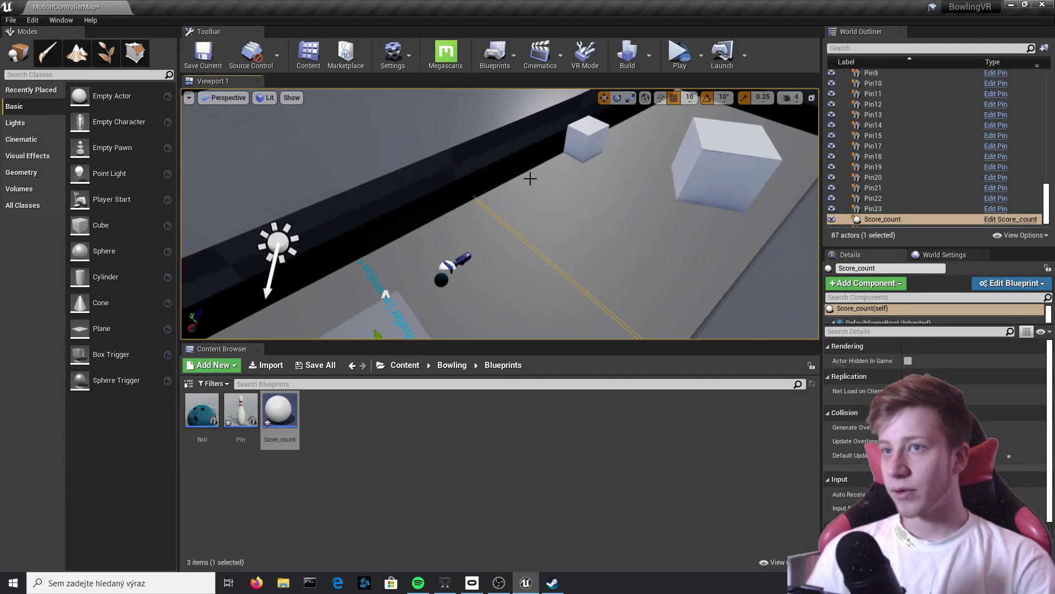
{"action": "left_click", "coordinate": [1009, 220]}
{"action": "left_click", "coordinate": [184, 81]}
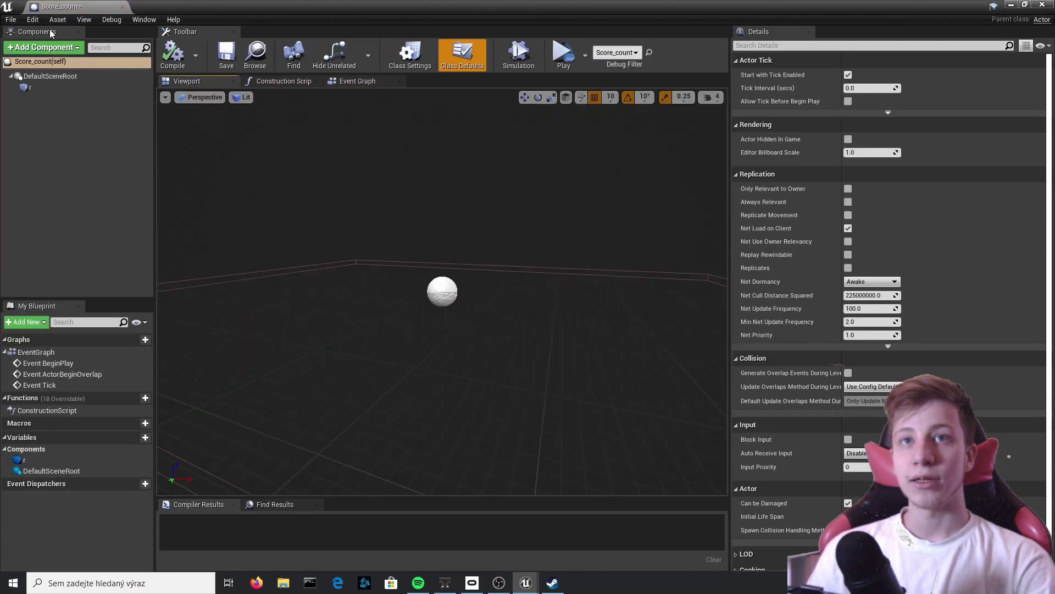
{"action": "left_click", "coordinate": [44, 47]}
{"action": "type", "text": "text"}
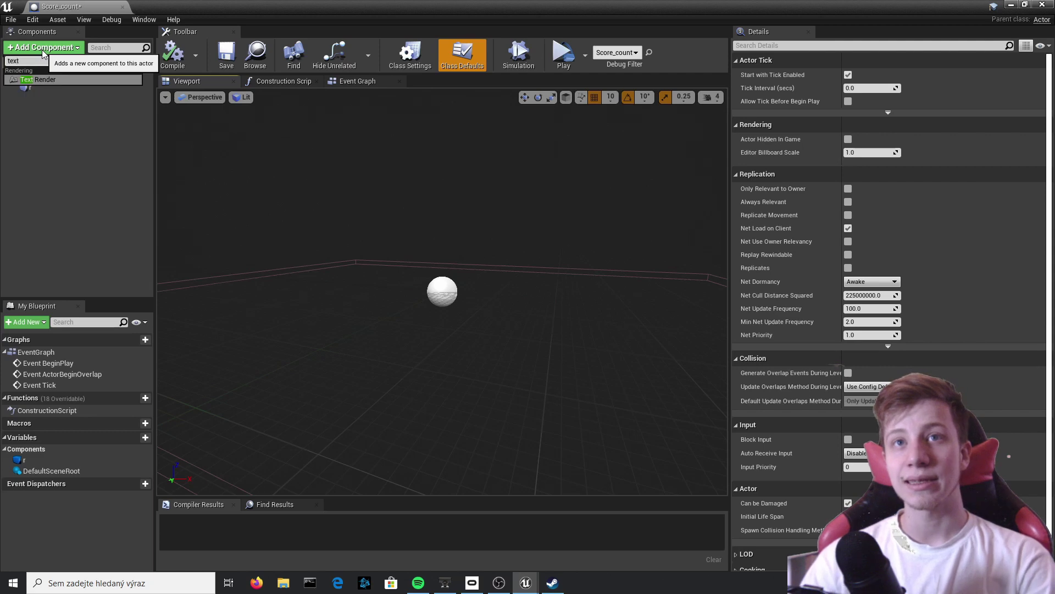
{"action": "key", "text": "Return"}
{"action": "right_click_drag", "start_coordinate": [433, 213], "coordinate": [489, 226]}
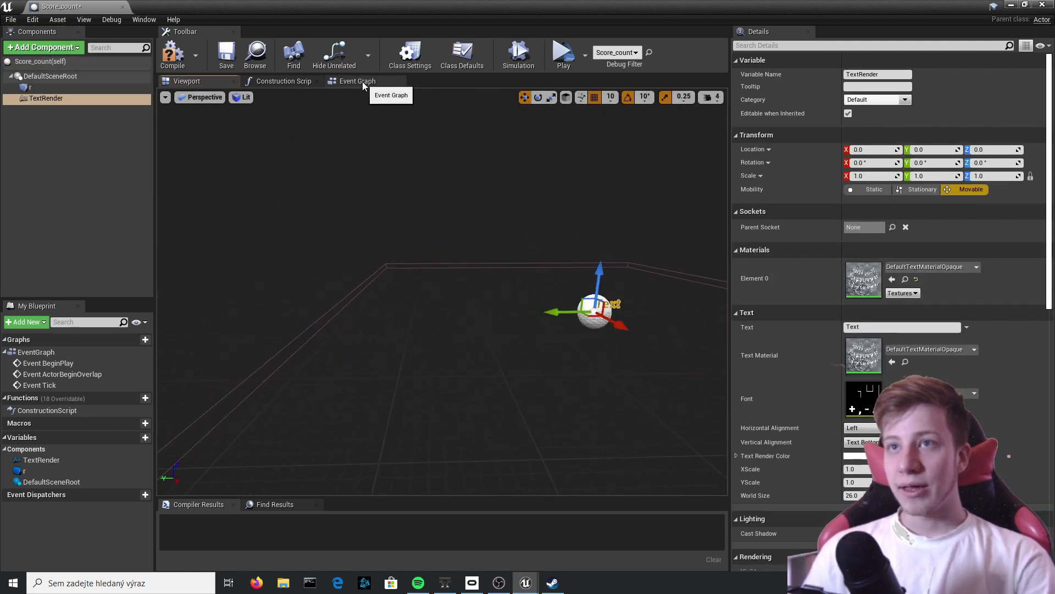
{"action": "left_click", "coordinate": [172, 54]}
Raise the Text Render component to Z 240 and rotate it about 180 degrees around the Z axis.
{"action": "right_click_drag", "start_coordinate": [541, 247], "coordinate": [549, 247]}
{"action": "key", "text": "d"}
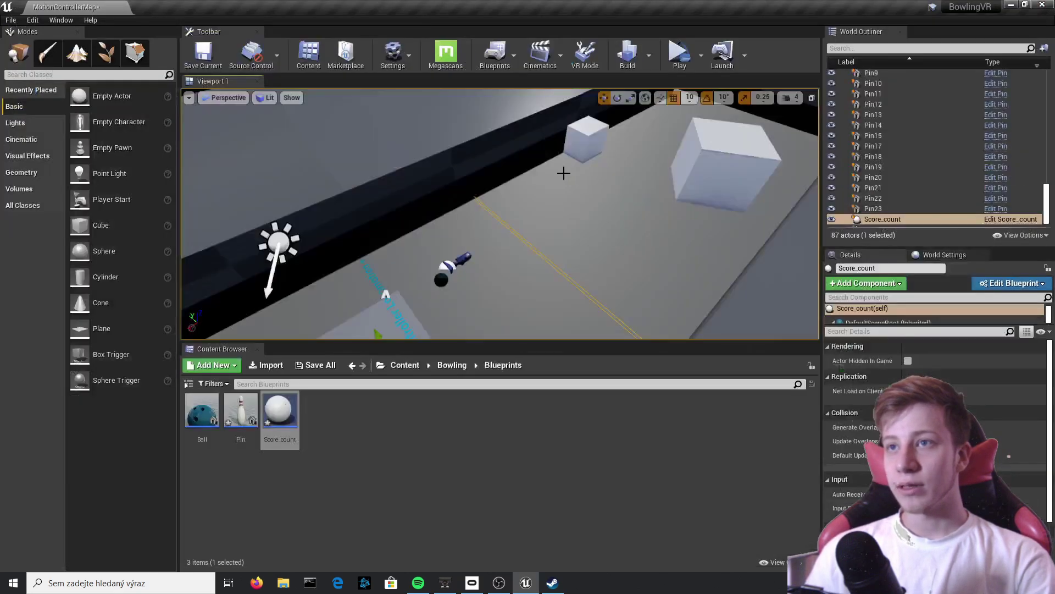
{"action": "right_click_drag", "start_coordinate": [563, 169], "coordinate": [516, 165]}
{"action": "key", "text": "d"}
{"action": "left_click", "coordinate": [1007, 219]}
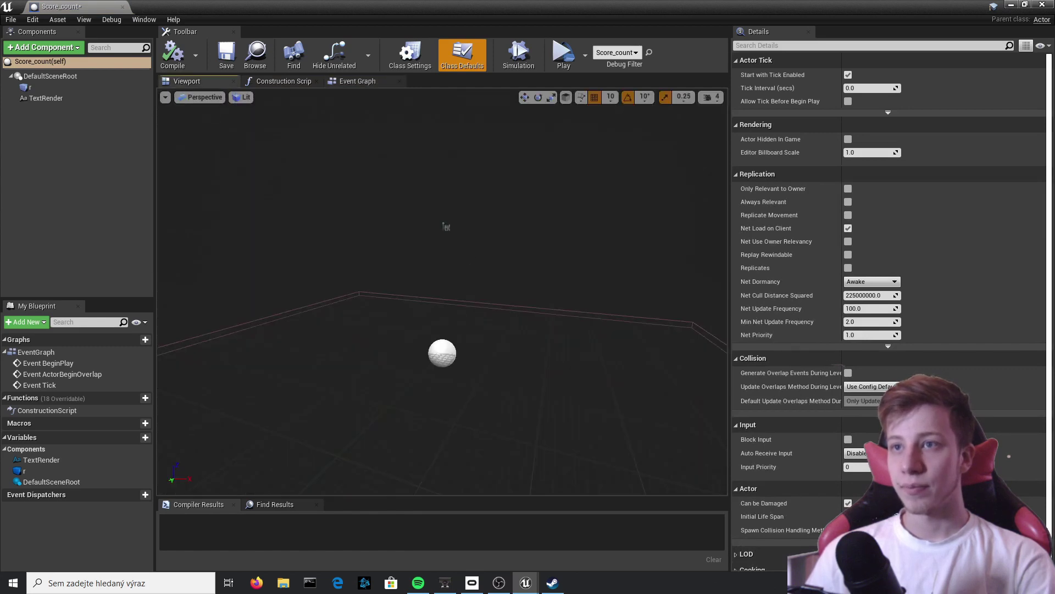
{"action": "left_click", "coordinate": [447, 227]}
{"action": "right_click_drag", "start_coordinate": [446, 226], "coordinate": [488, 219]}
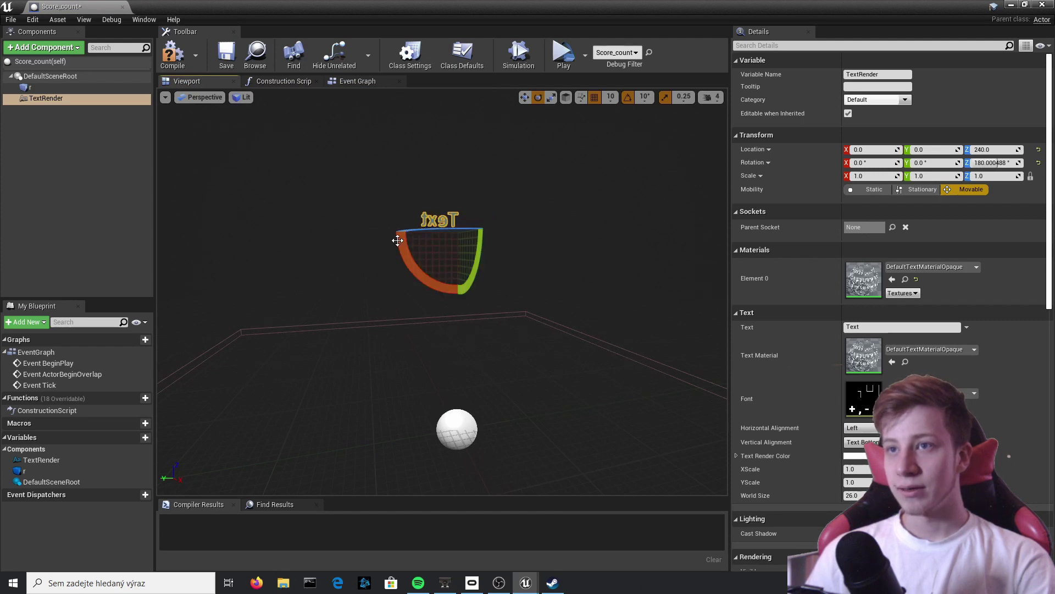
Set the text's World Size to 80, shift it to Y -80, and compile the Blueprint.
{"action": "key", "text": "w"}
{"action": "scroll", "coordinate": [822, 438], "scroll_direction": "down", "scroll_amount": 1}
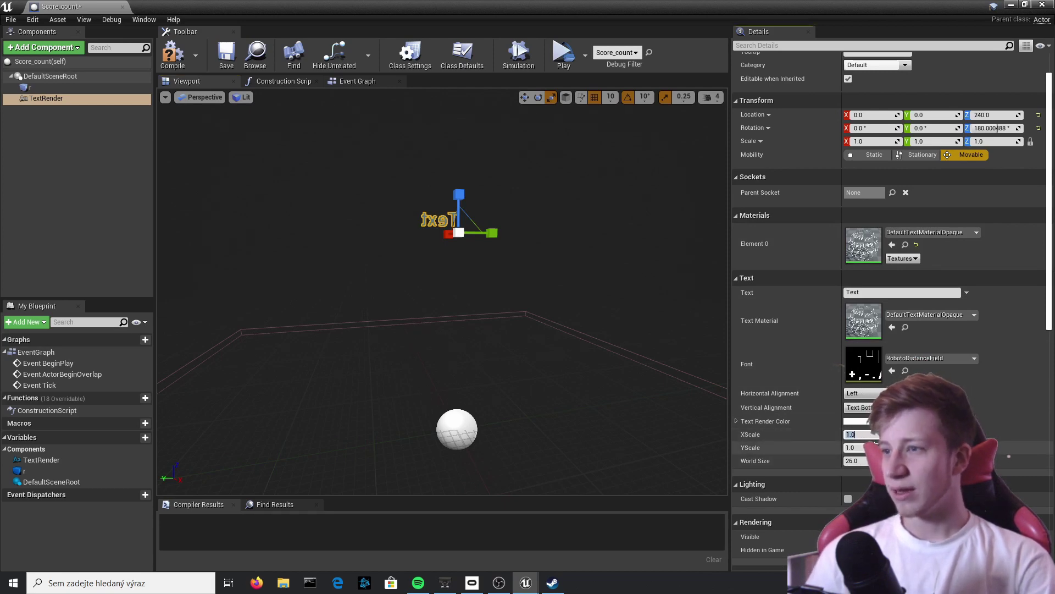
{"action": "left_click", "coordinate": [867, 461]}
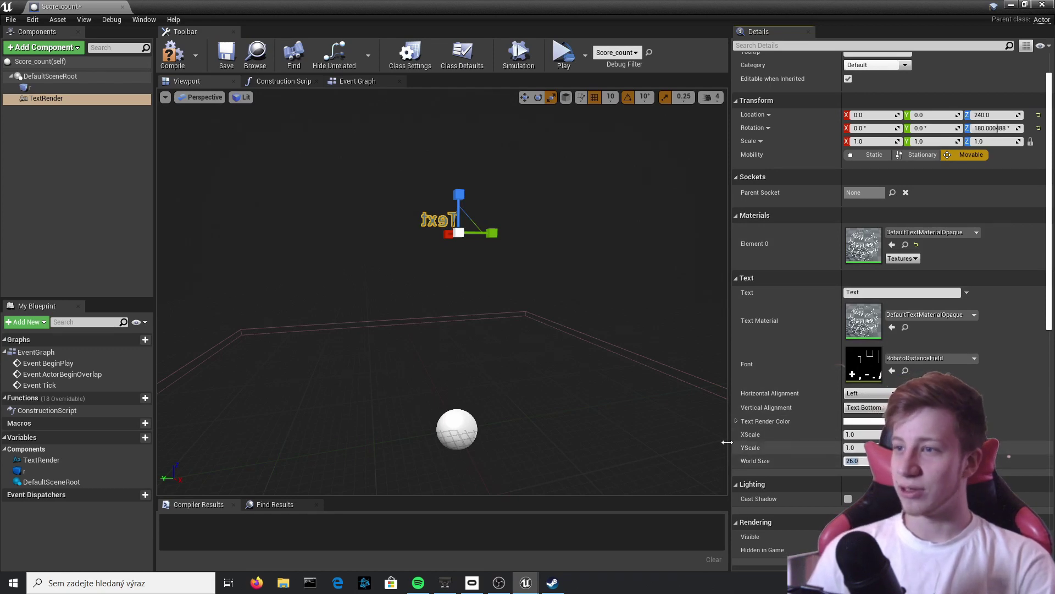
{"action": "left_click_drag", "start_coordinate": [863, 462], "coordinate": [907, 460]}
{"action": "left_click", "coordinate": [855, 460]}
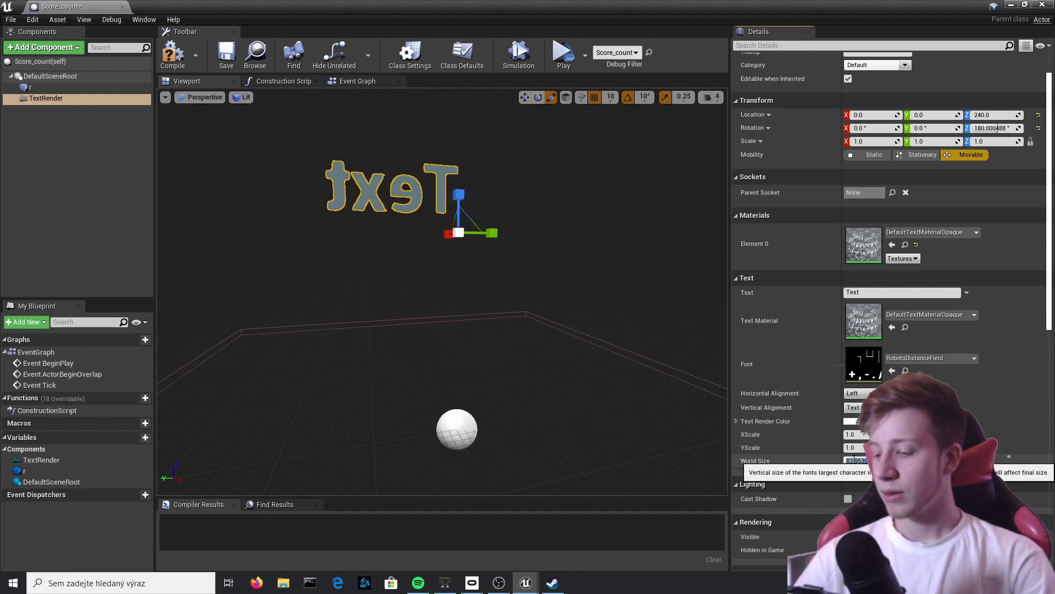
{"action": "key", "text": "Return"}
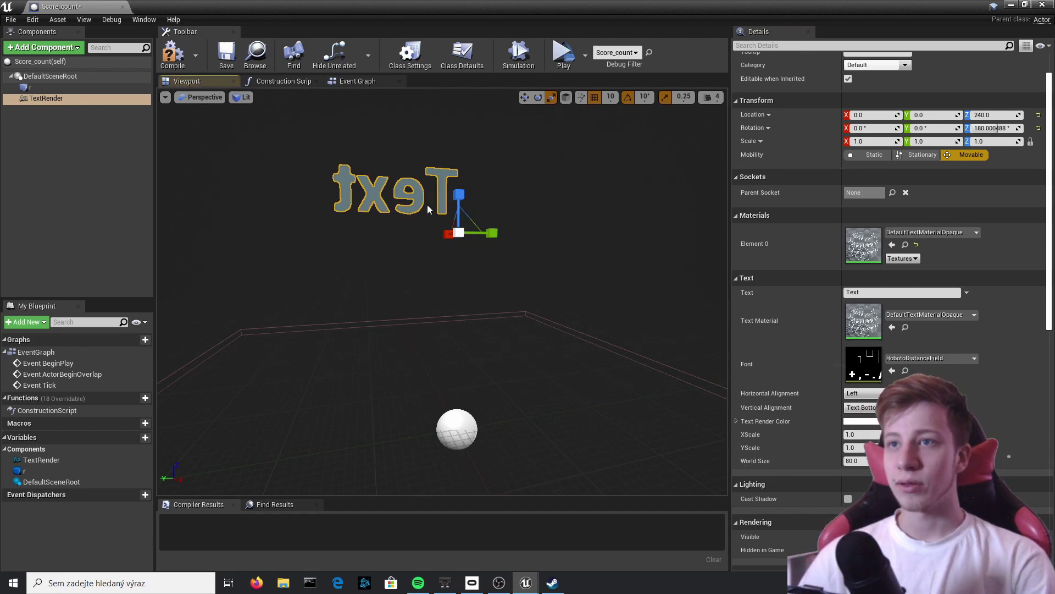
{"action": "left_click_drag", "start_coordinate": [473, 223], "coordinate": [538, 224]}
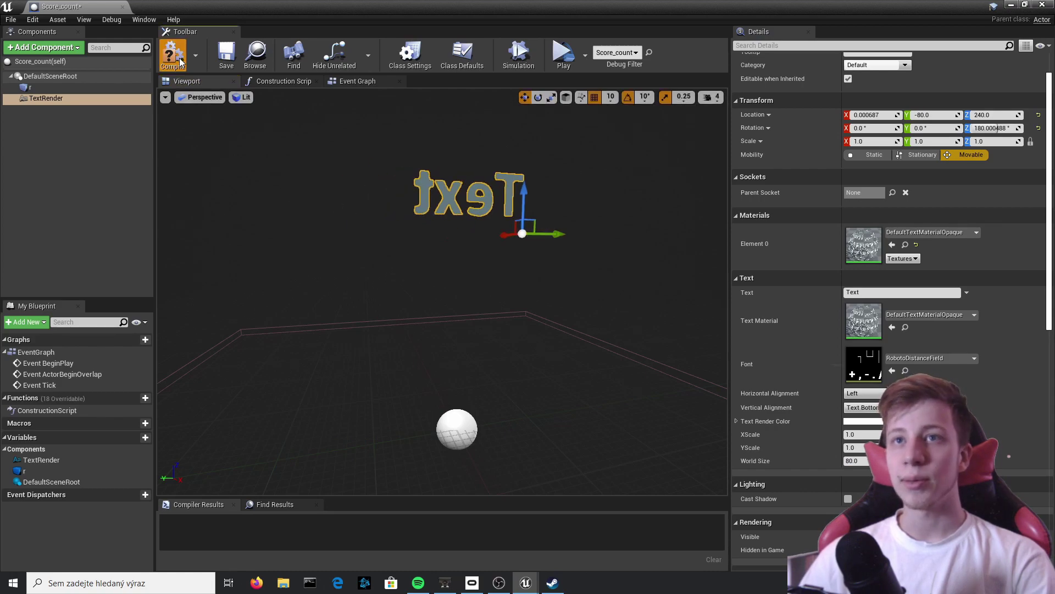
{"action": "left_click", "coordinate": [179, 62]}
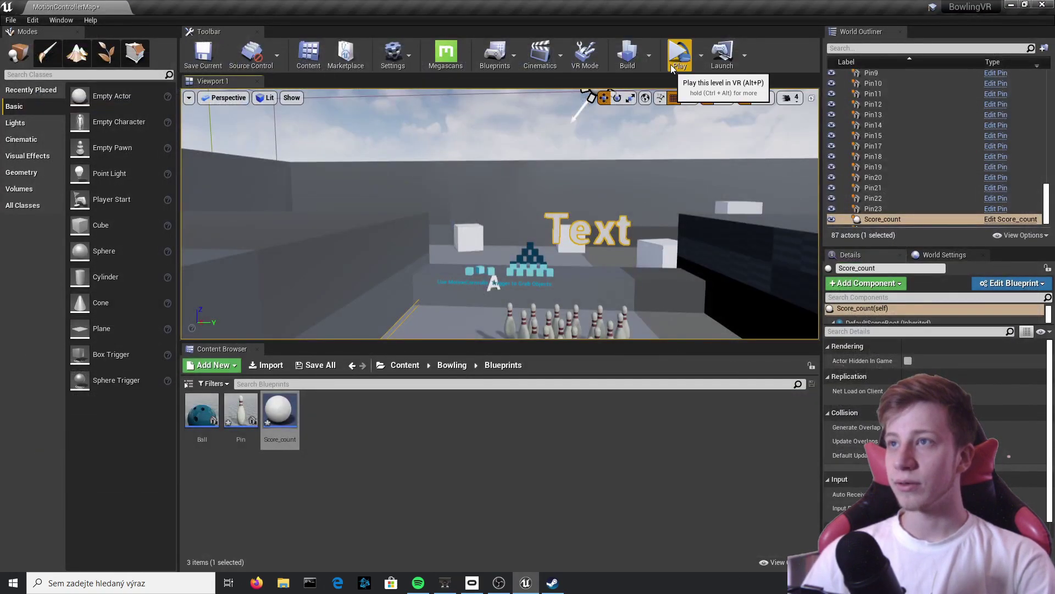
Play the level in the selected viewport to inspect the text above the pins, stop the session and select Score_count.
{"action": "left_click", "coordinate": [701, 55]}
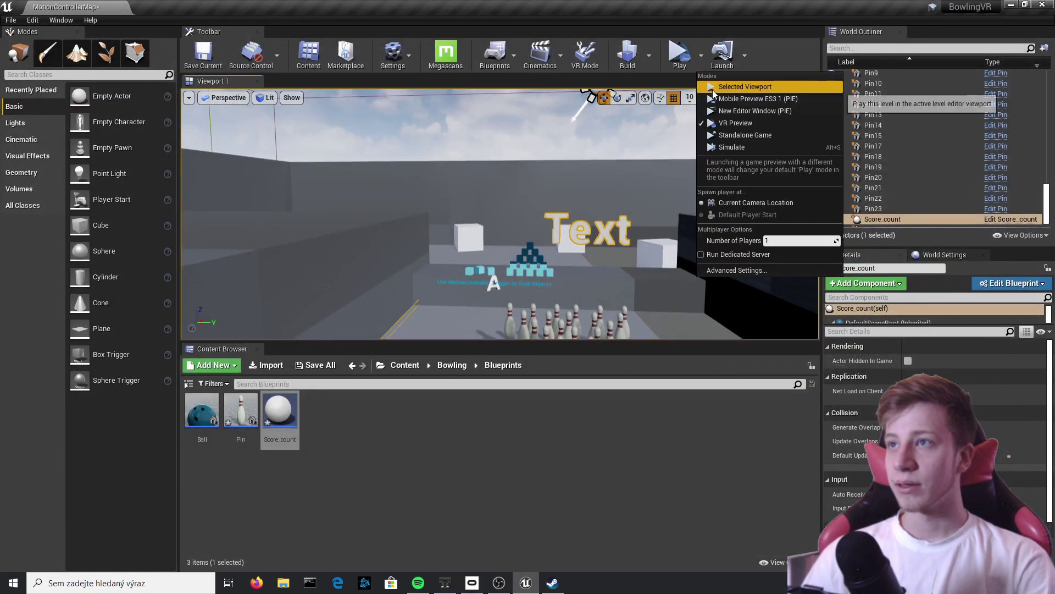
{"action": "left_click", "coordinate": [713, 87]}
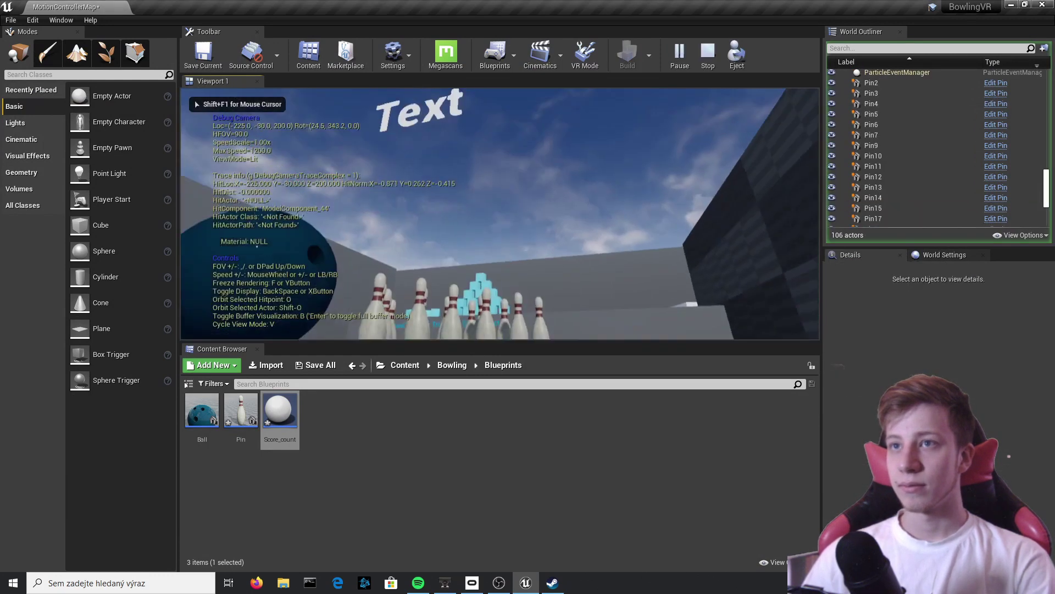
{"action": "key", "text": "e"}
{"action": "key", "text": "s"}
{"action": "key", "text": "a"}
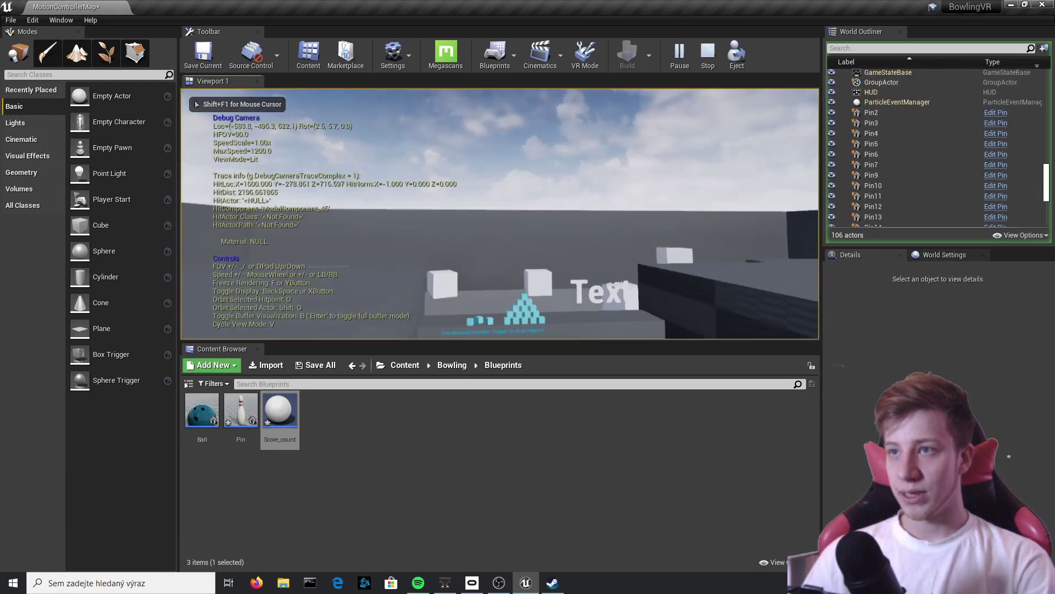
{"action": "key", "text": "Escape"}
{"action": "key", "text": "e"}
{"action": "key", "text": "s"}
{"action": "key", "text": "a"}
{"action": "mouse_move", "coordinate": [492, 158]}
{"action": "right_mouse_down"}
{"action": "mouse_move", "coordinate": [484, 187]}
{"action": "mouse_move", "coordinate": [493, 158]}
{"action": "right_mouse_up"}
{"action": "left_click", "coordinate": [612, 191]}
{"action": "left_click", "coordinate": [618, 191]}
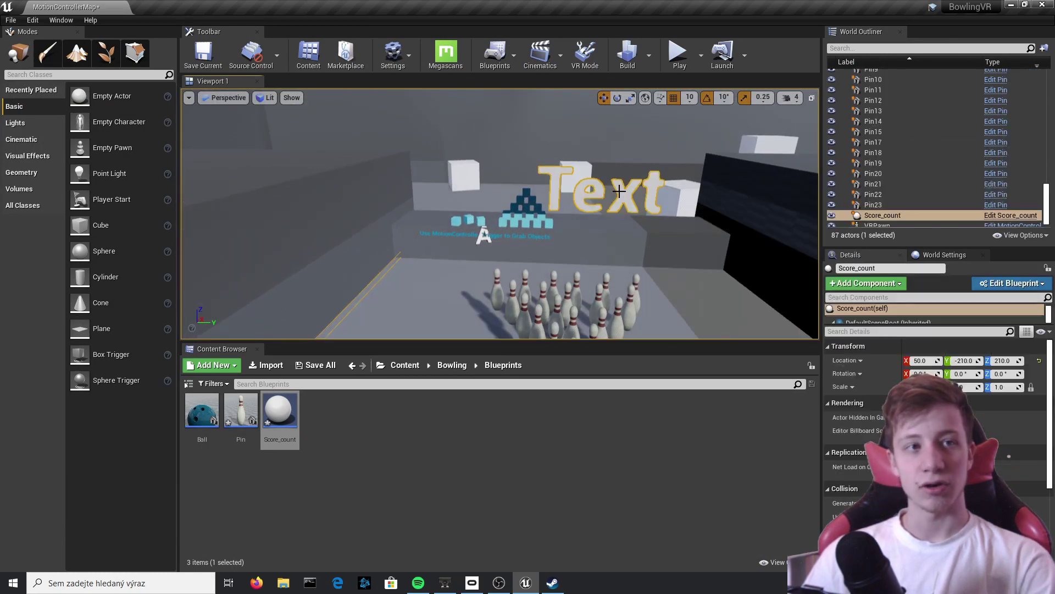
Add an Integer variable named Score to the Score_count Blueprint and compile it.
{"action": "left_click", "coordinate": [1010, 215]}
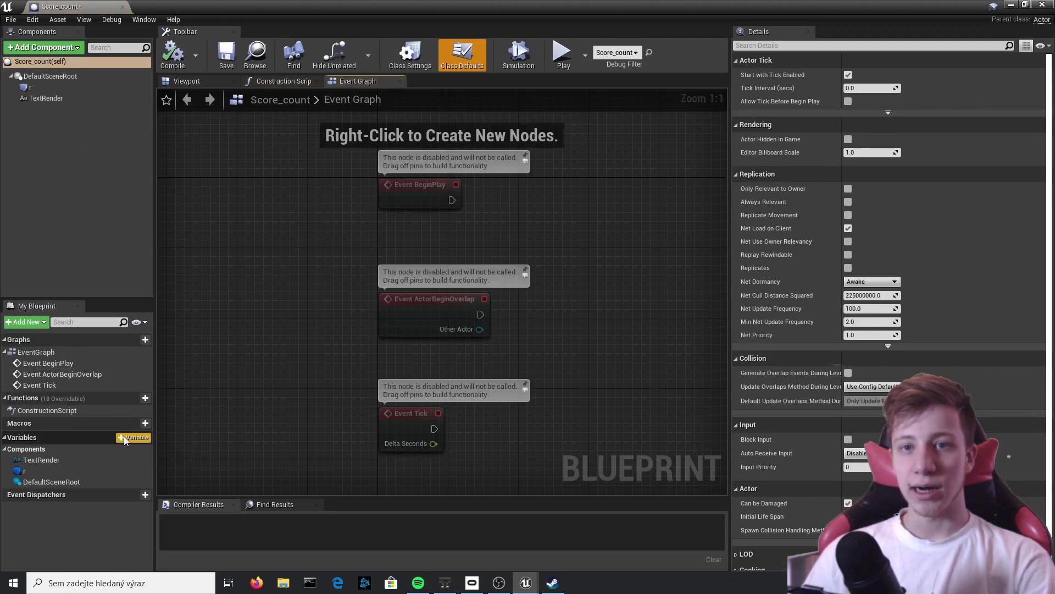
{"action": "left_click", "coordinate": [132, 437]}
{"action": "type", "text": "Sco"}
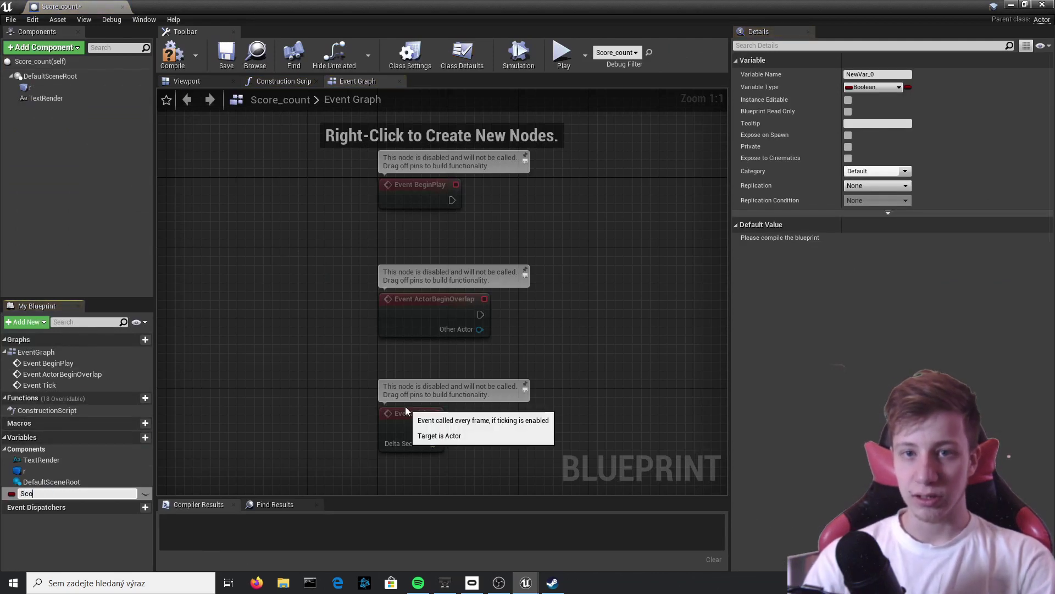
{"action": "type", "text": "re"}
{"action": "key", "text": "Return"}
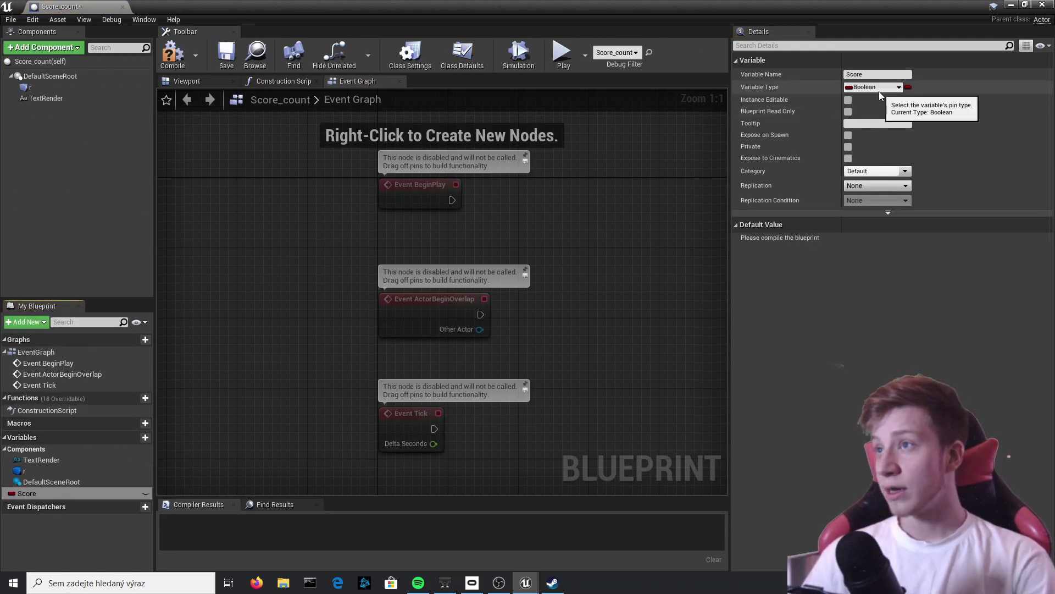
{"action": "left_click", "coordinate": [878, 90]}
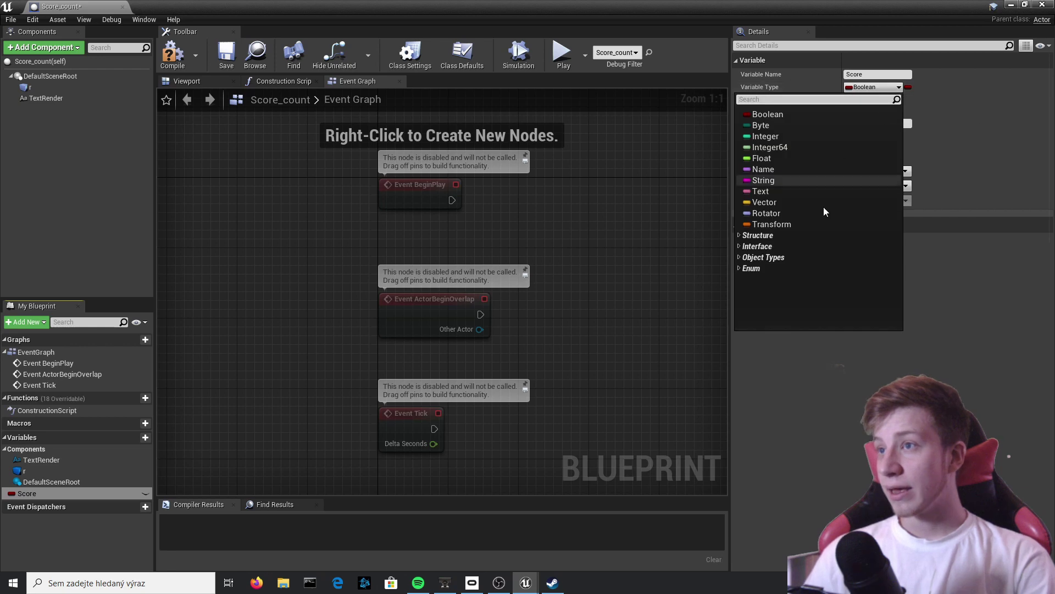
{"action": "left_click", "coordinate": [823, 135]}
{"action": "left_click", "coordinate": [172, 53]}
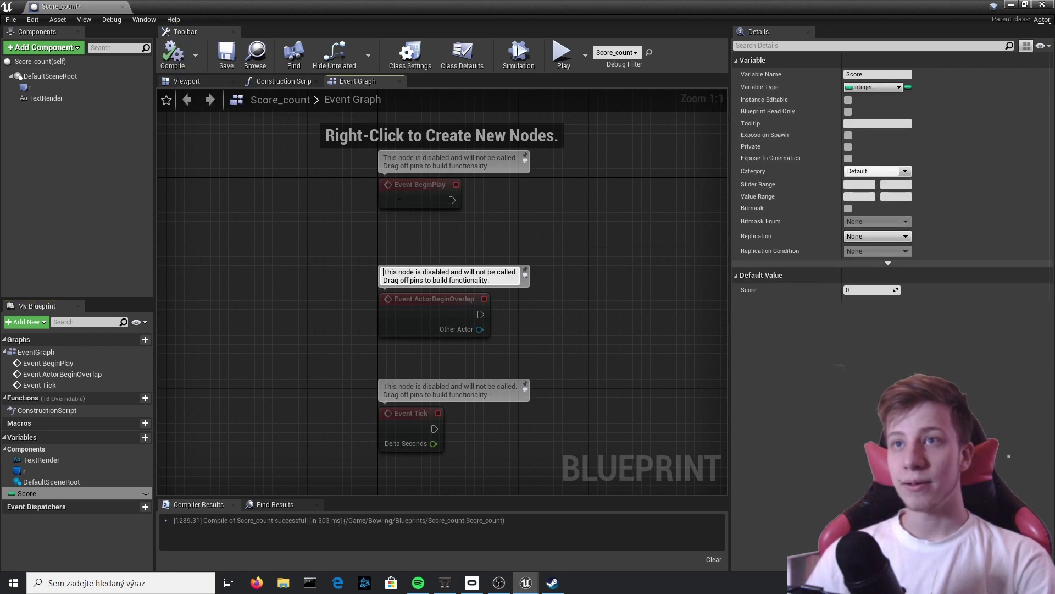
{"action": "left_click", "coordinate": [187, 80]}
{"action": "right_click_drag", "start_coordinate": [632, 307], "coordinate": [617, 299]}
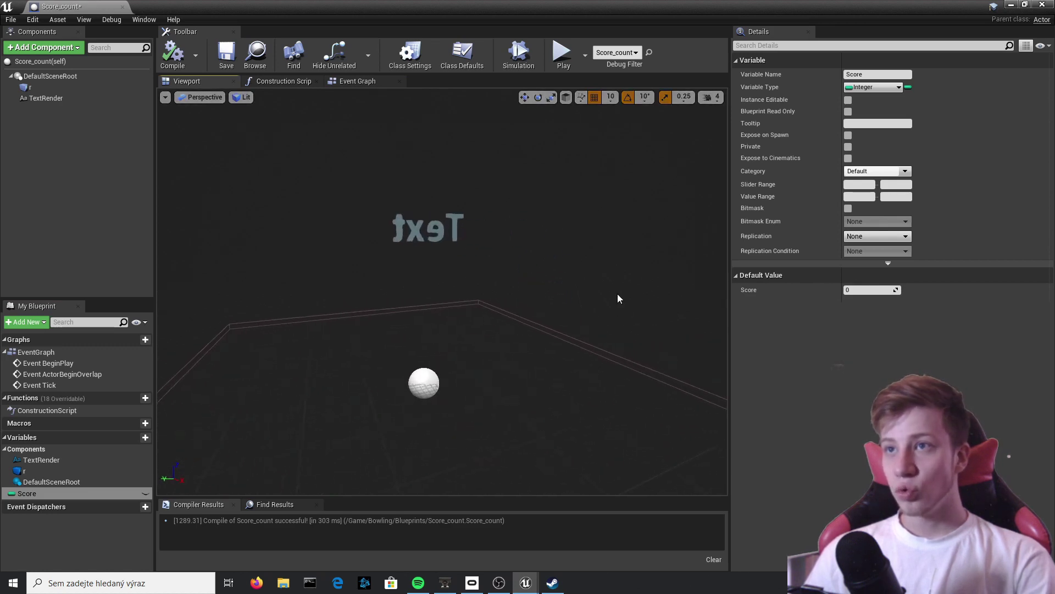
{"action": "left_click", "coordinate": [401, 223]}
{"action": "scroll", "coordinate": [940, 367], "scroll_direction": "down", "scroll_amount": 5}
{"action": "scroll", "coordinate": [939, 375], "scroll_direction": "down", "scroll_amount": 5}
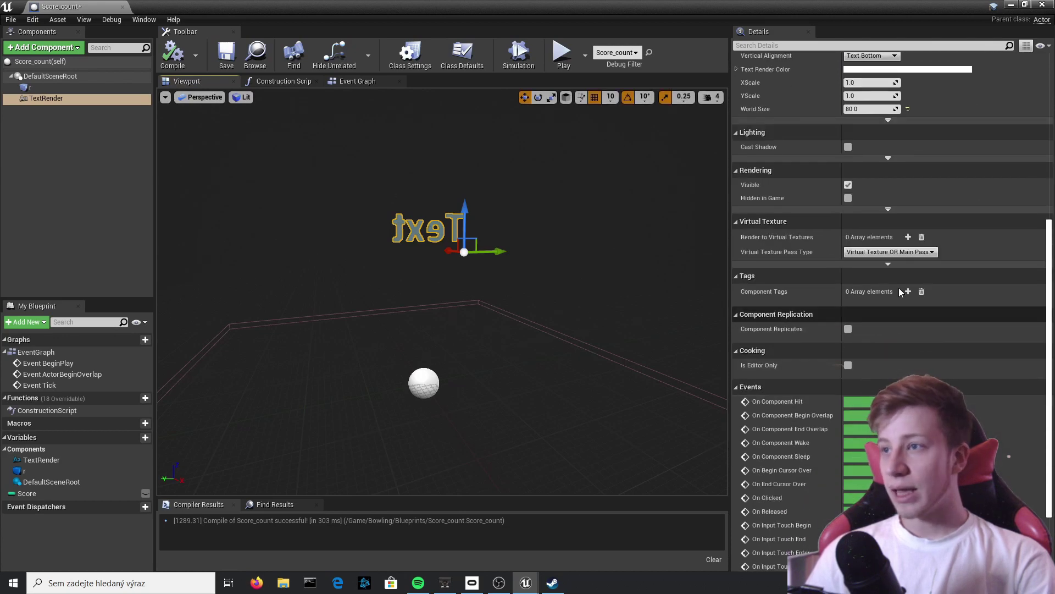
Move the Event Tick node lower in the Event Graph and add a Set Text node targeting the Text Render component.
{"action": "left_click", "coordinate": [358, 80]}
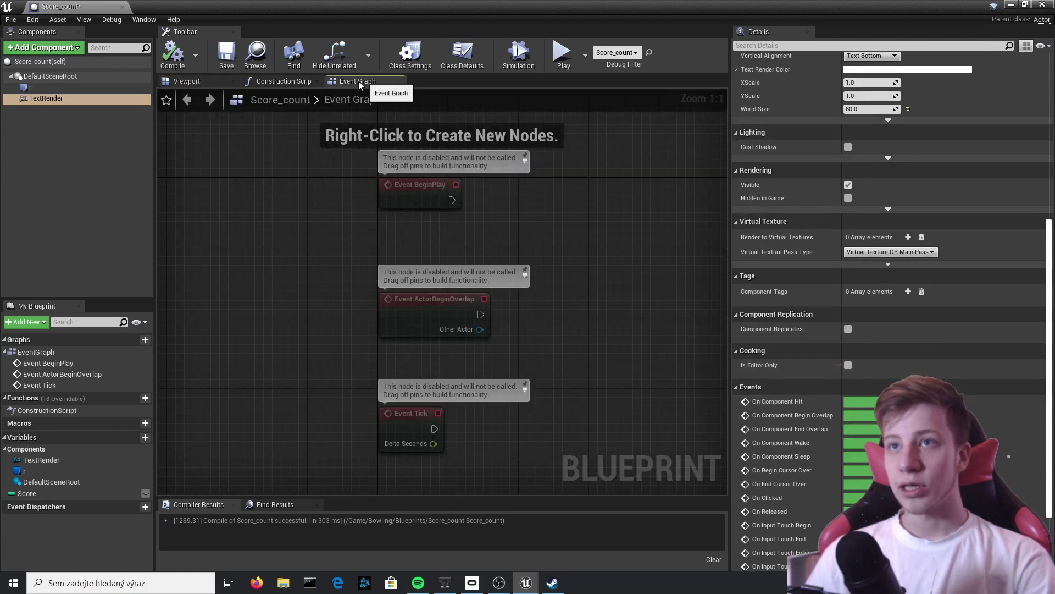
{"action": "right_click_drag", "start_coordinate": [582, 236], "coordinate": [546, 376]}
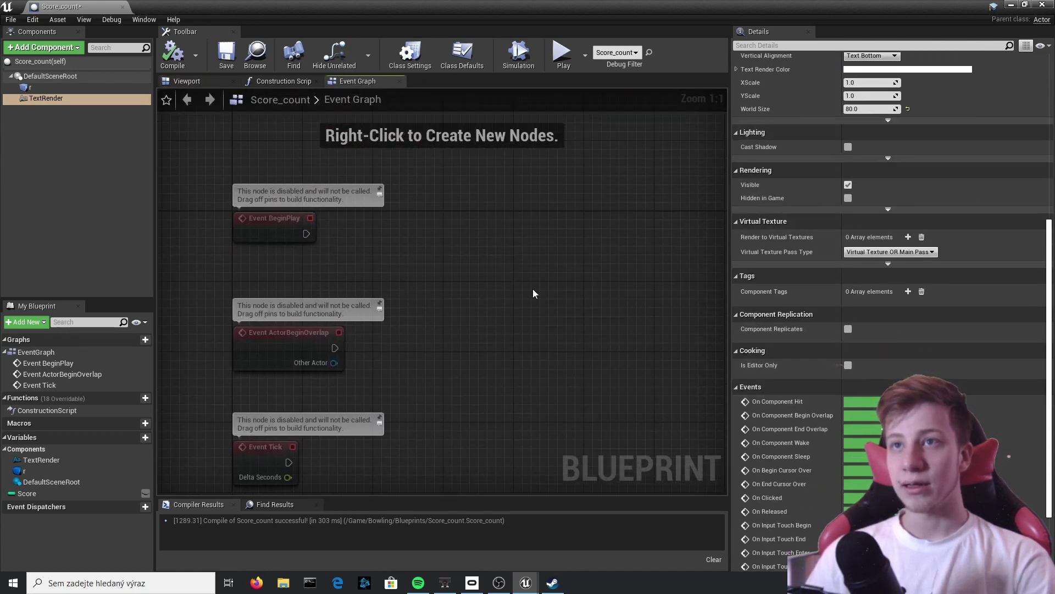
{"action": "right_click_drag", "start_coordinate": [522, 325], "coordinate": [586, 202]}
{"action": "right_click_drag", "start_coordinate": [487, 281], "coordinate": [472, 265]}
{"action": "left_click_drag", "start_coordinate": [308, 293], "coordinate": [317, 337]}
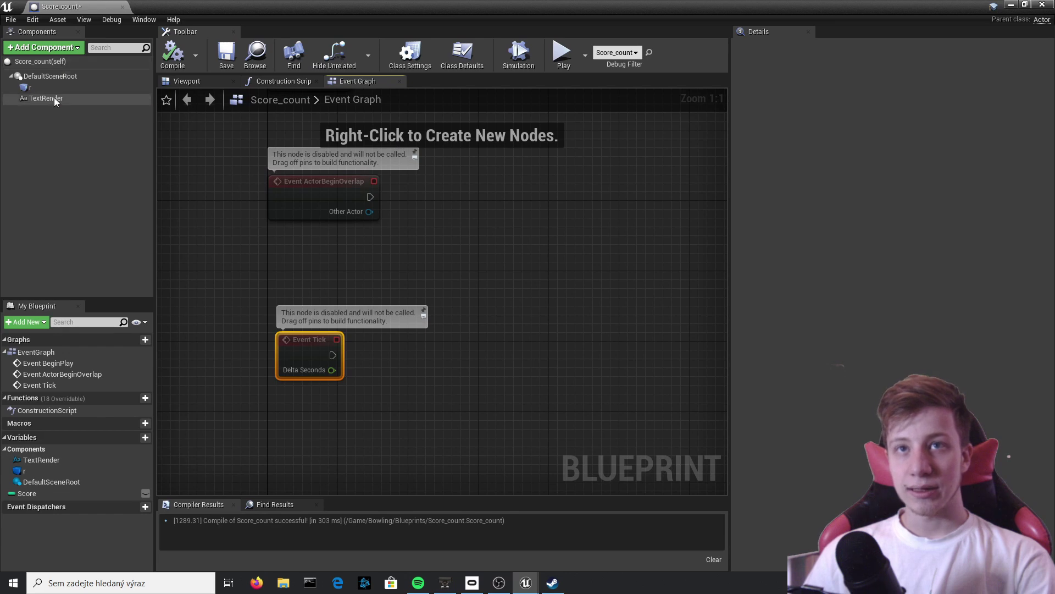
{"action": "left_click_drag", "start_coordinate": [54, 97], "coordinate": [447, 325]}
{"action": "type", "text": "set "}
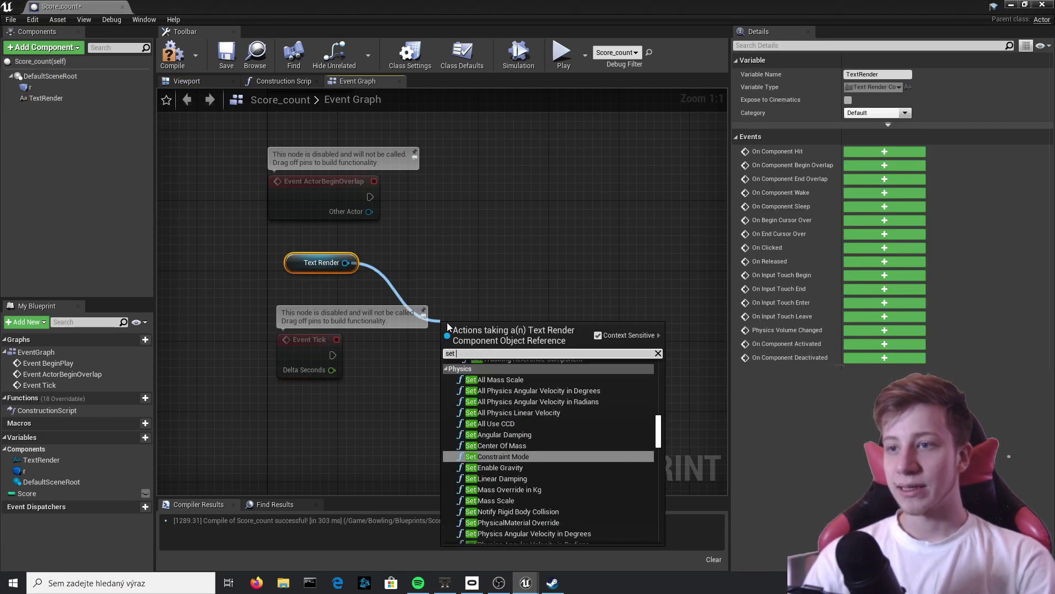
{"action": "type", "text": "tes"}
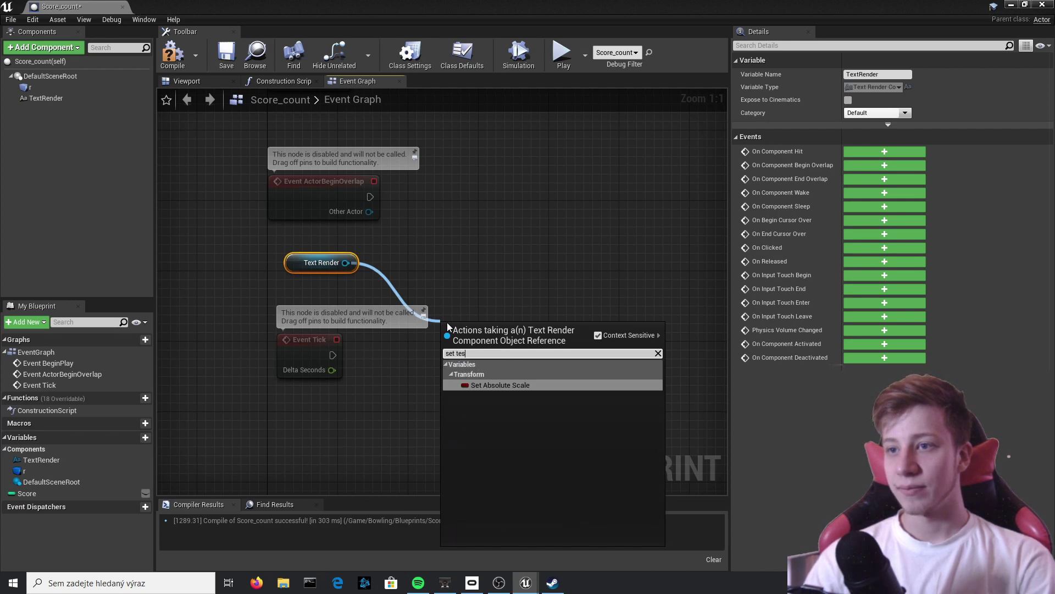
{"action": "key", "text": "BackSpace"}
{"action": "type", "text": "xt"}
{"action": "key", "text": "Up"}
{"action": "key", "text": "Return"}
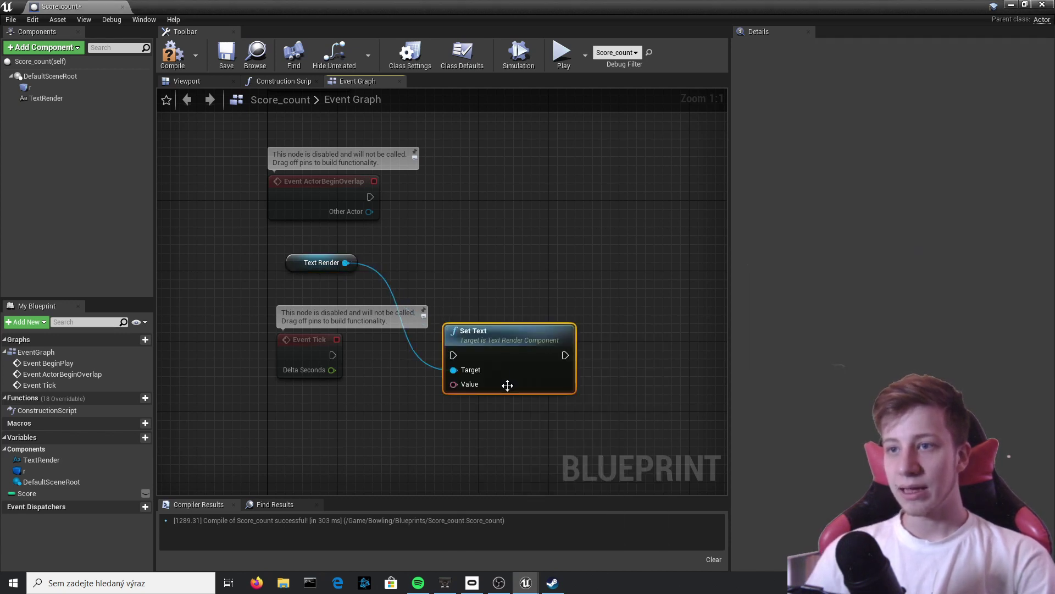
Get the Score variable, feed it through a ToText (integer) conversion into Set Text's Value, and space out the nodes.
{"action": "left_click_drag", "start_coordinate": [28, 493], "coordinate": [235, 435]}
{"action": "left_click", "coordinate": [278, 440]}
{"action": "left_click_drag", "start_coordinate": [419, 414], "coordinate": [457, 387]}
{"action": "left_click_drag", "start_coordinate": [495, 347], "coordinate": [548, 347]}
{"action": "left_click_drag", "start_coordinate": [395, 389], "coordinate": [402, 422]}
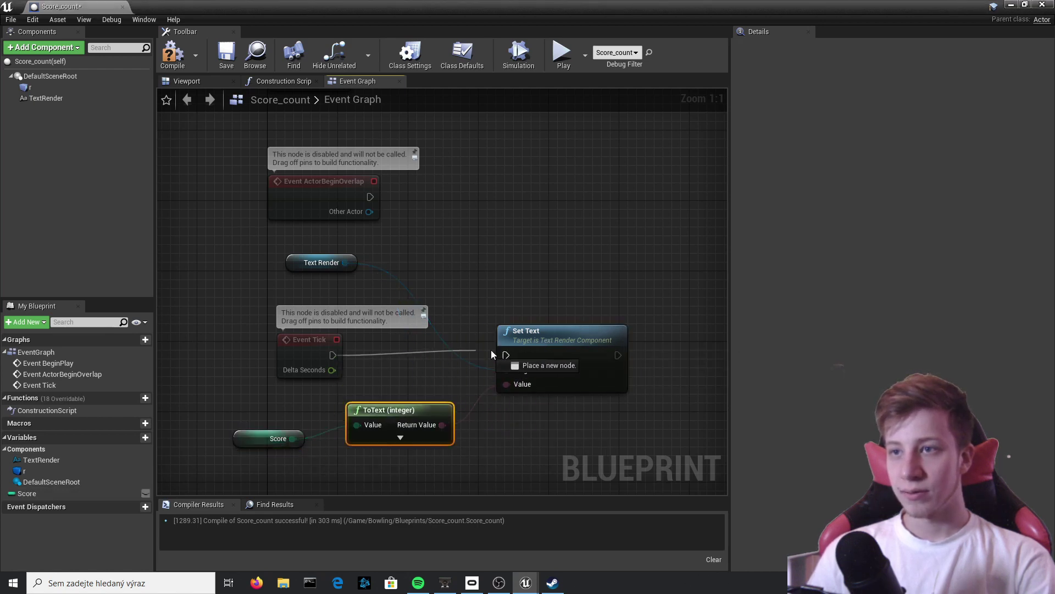
Expand the ToText (integer) node, set its Minimum Integral Digits to 3, and compile the Score_count Blueprint.
{"action": "left_click", "coordinate": [401, 438]}
{"action": "scroll", "coordinate": [404, 438], "scroll_direction": "down", "scroll_amount": 1}
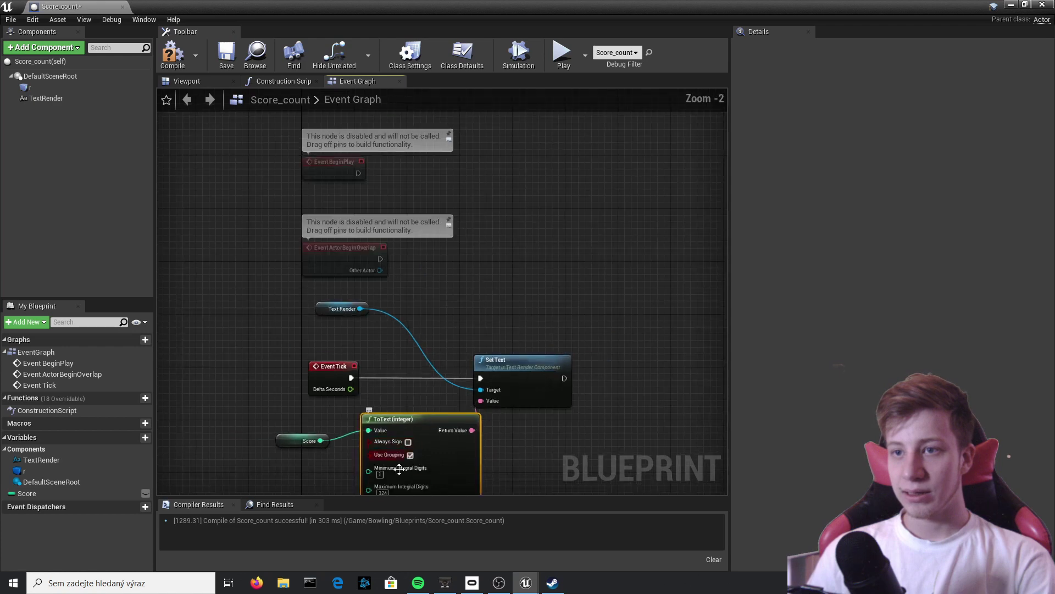
{"action": "scroll", "coordinate": [373, 486], "scroll_direction": "up", "scroll_amount": 1}
{"action": "left_click", "coordinate": [378, 470]}
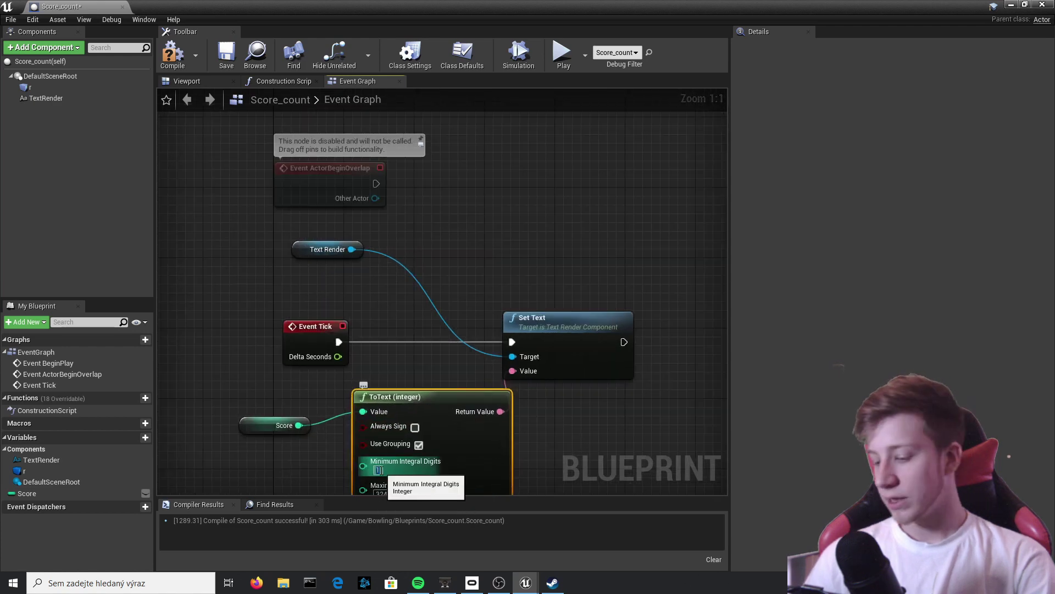
{"action": "key", "text": "Return"}
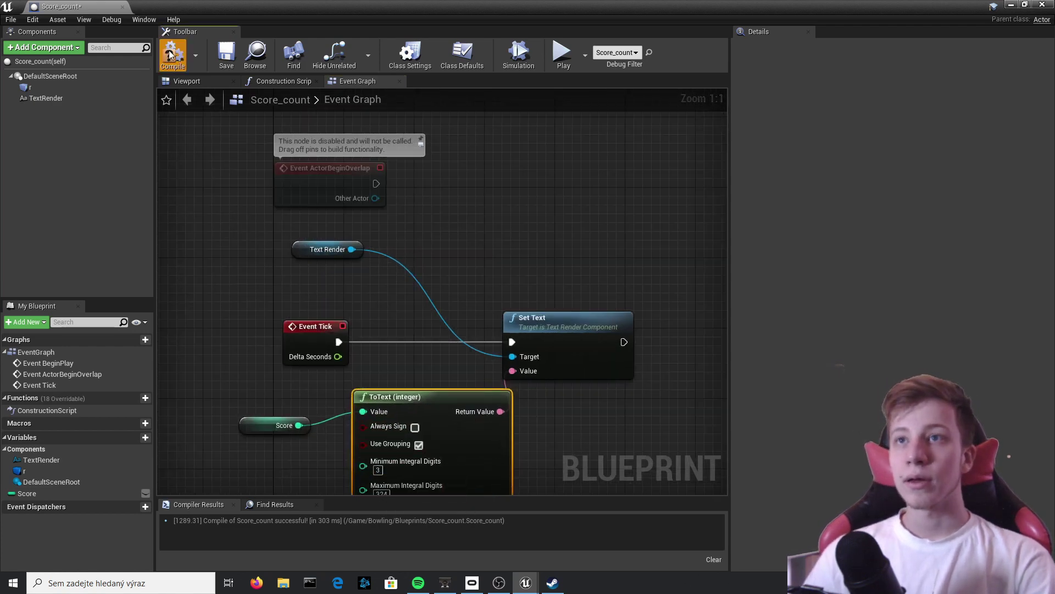
{"action": "left_click", "coordinate": [172, 55]}
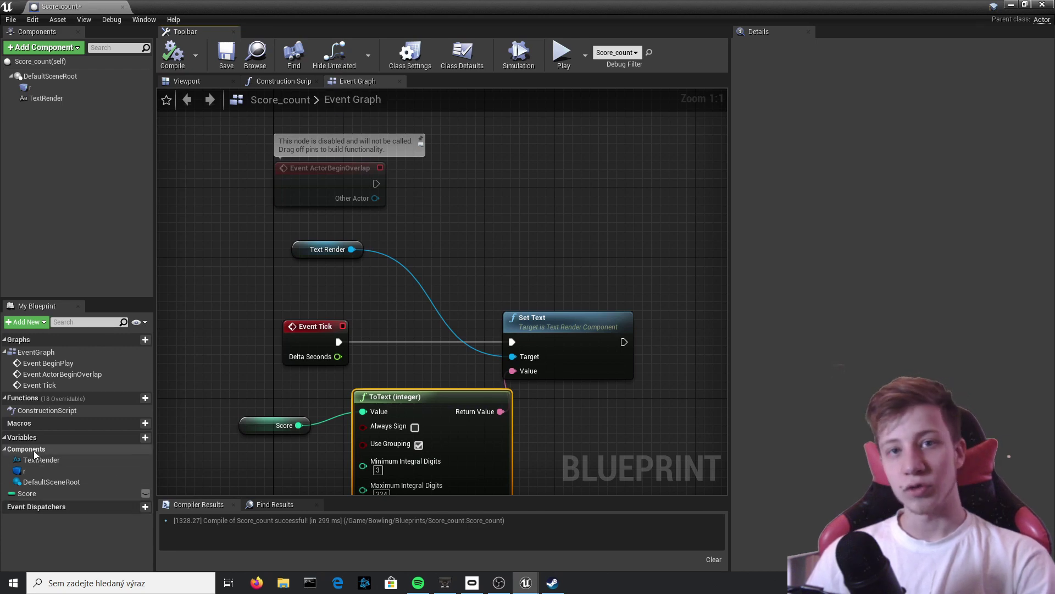
{"action": "left_click", "coordinate": [29, 494]}
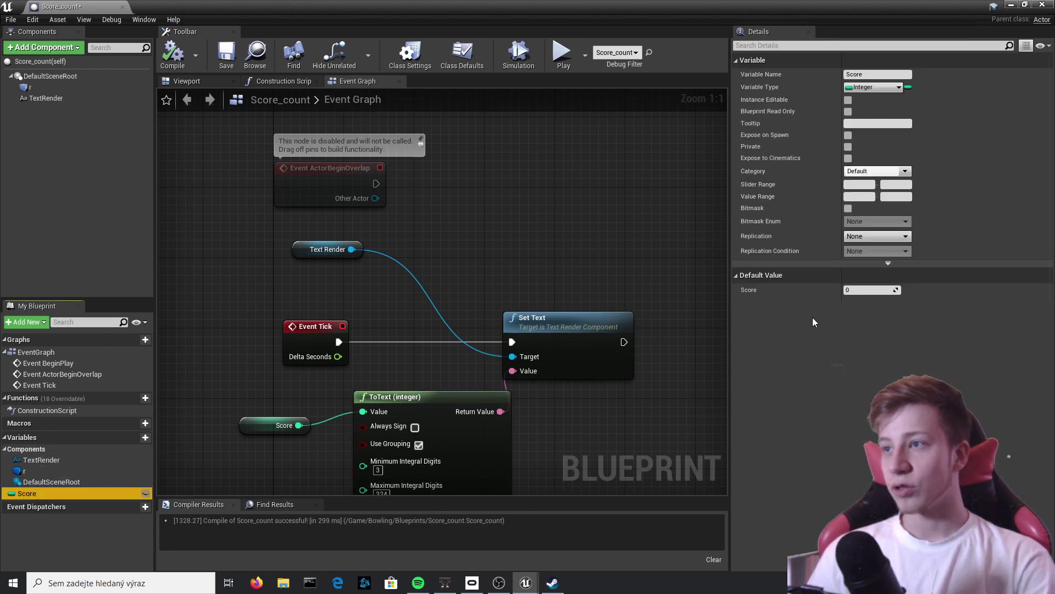
Play the level to inspect the score text above the pins, and stop the session.
{"action": "left_click", "coordinate": [1010, 4]}
{"action": "left_click", "coordinate": [686, 60]}
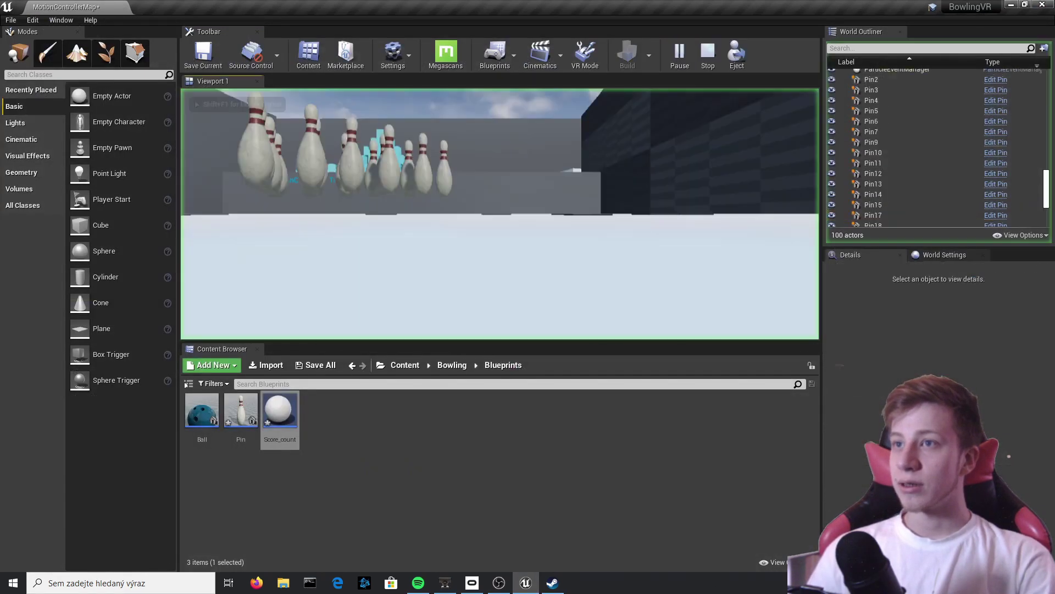
{"action": "key", "text": "semicolon"}
{"action": "key", "text": "s"}
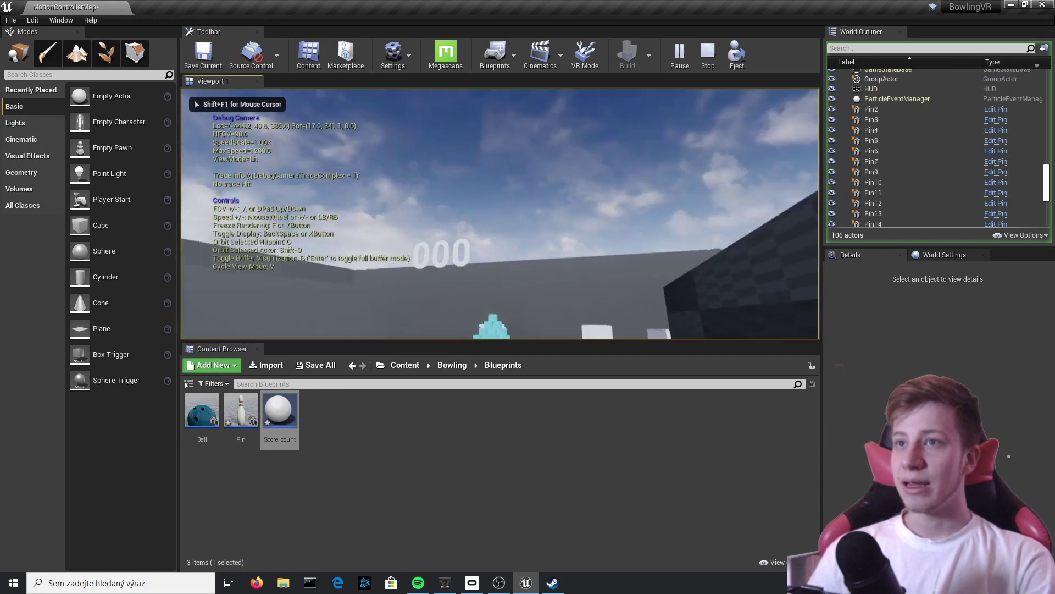
{"action": "key", "text": "a"}
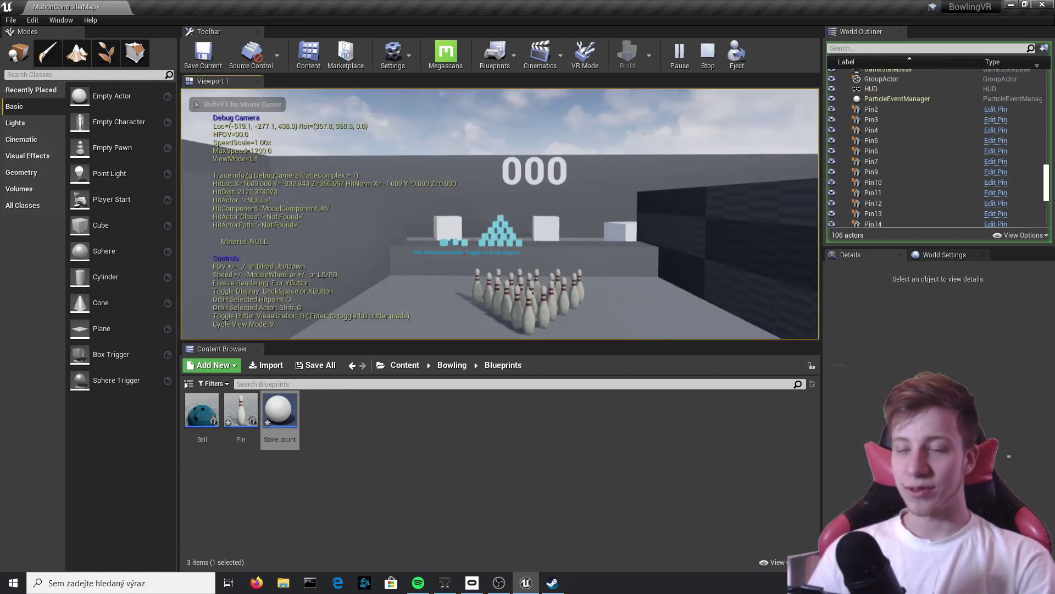
{"action": "key", "text": "Escape"}
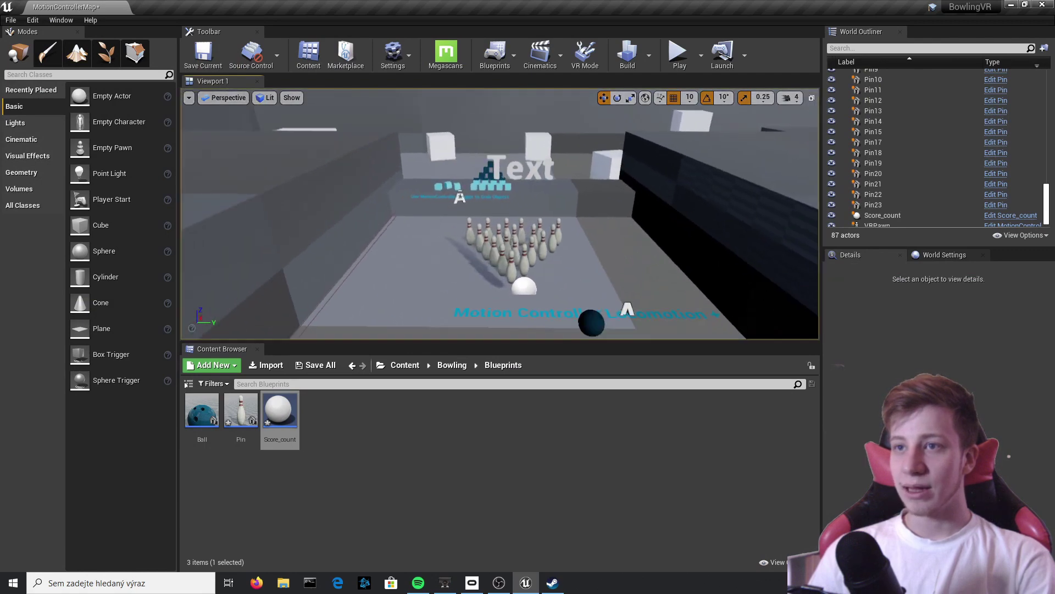
Open the Pin Blueprint from the Bowling Blueprints folder and switch to its 3D viewport.
{"action": "key", "text": "s"}
{"action": "mouse_move", "coordinate": [585, 230]}
{"action": "right_mouse_down"}
{"action": "mouse_move", "coordinate": [571, 229]}
{"action": "mouse_move", "coordinate": [654, 236]}
{"action": "mouse_move", "coordinate": [585, 230]}
{"action": "right_mouse_up"}
{"action": "key", "text": "w"}
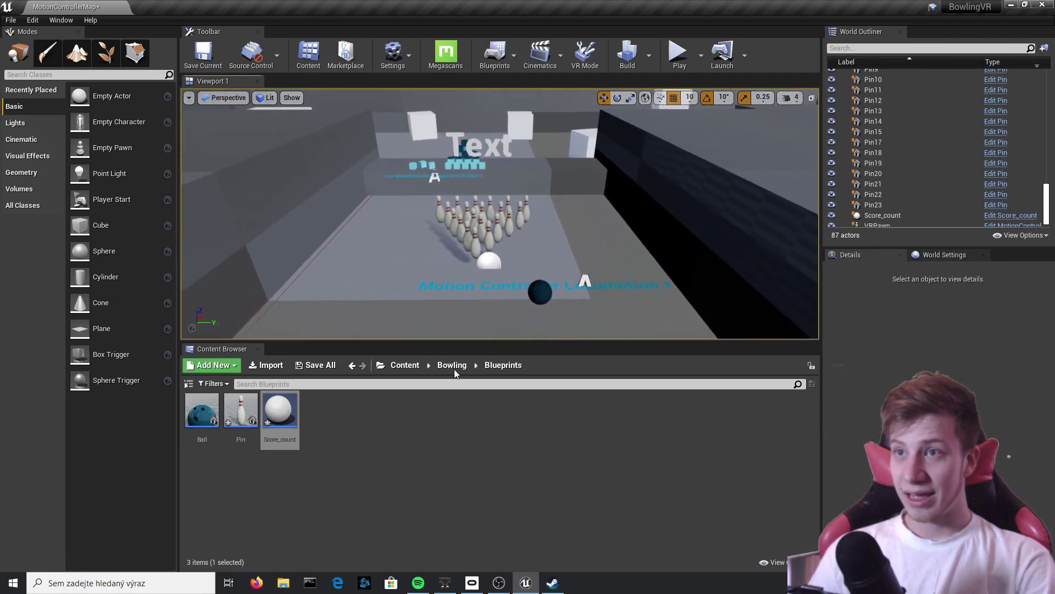
{"action": "left_click", "coordinate": [236, 405]}
{"action": "double_click", "coordinate": [236, 406]}
{"action": "left_click", "coordinate": [217, 81]}
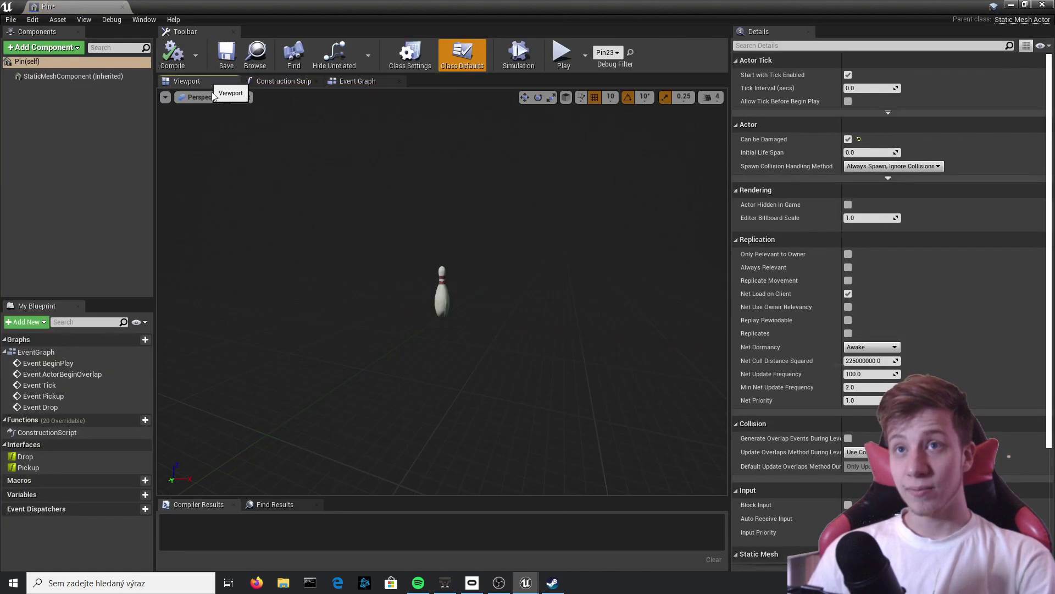
{"action": "key", "text": "w"}
{"action": "mouse_move", "coordinate": [243, 139]}
{"action": "right_mouse_down"}
{"action": "mouse_move", "coordinate": [259, 151]}
{"action": "mouse_move", "coordinate": [247, 143]}
{"action": "right_mouse_up"}
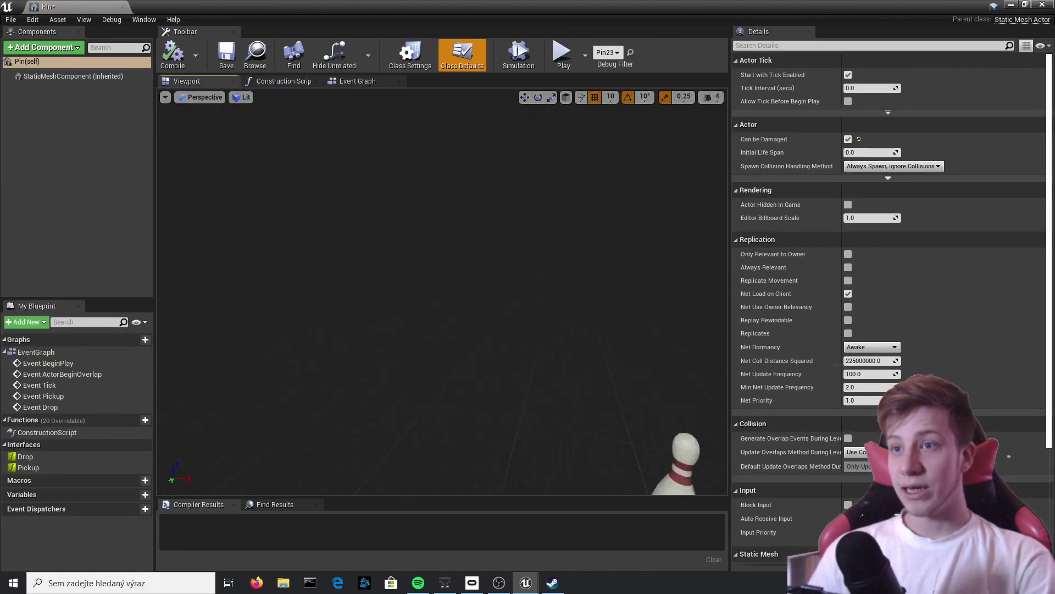
{"action": "key", "text": "s"}
{"action": "mouse_move", "coordinate": [594, 231]}
{"action": "right_mouse_down"}
{"action": "mouse_move", "coordinate": [613, 242]}
{"action": "mouse_move", "coordinate": [614, 222]}
{"action": "mouse_move", "coordinate": [613, 236]}
{"action": "right_mouse_up"}
{"action": "key", "text": "w"}
Select the Pin's static mesh and try overriding its mass in kilograms.
{"action": "left_click", "coordinate": [456, 357]}
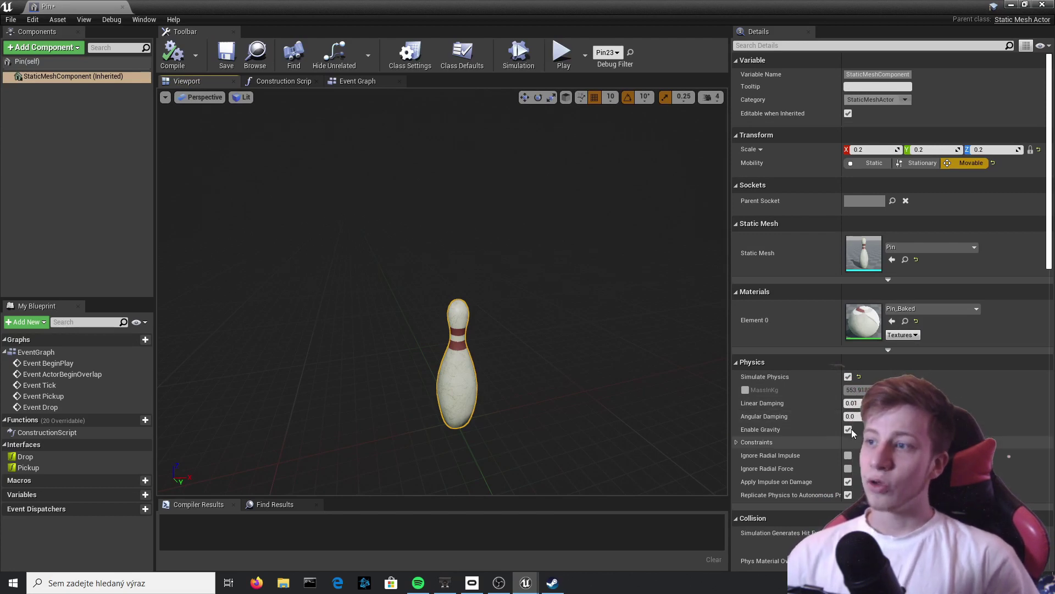
{"action": "left_click", "coordinate": [745, 390]}
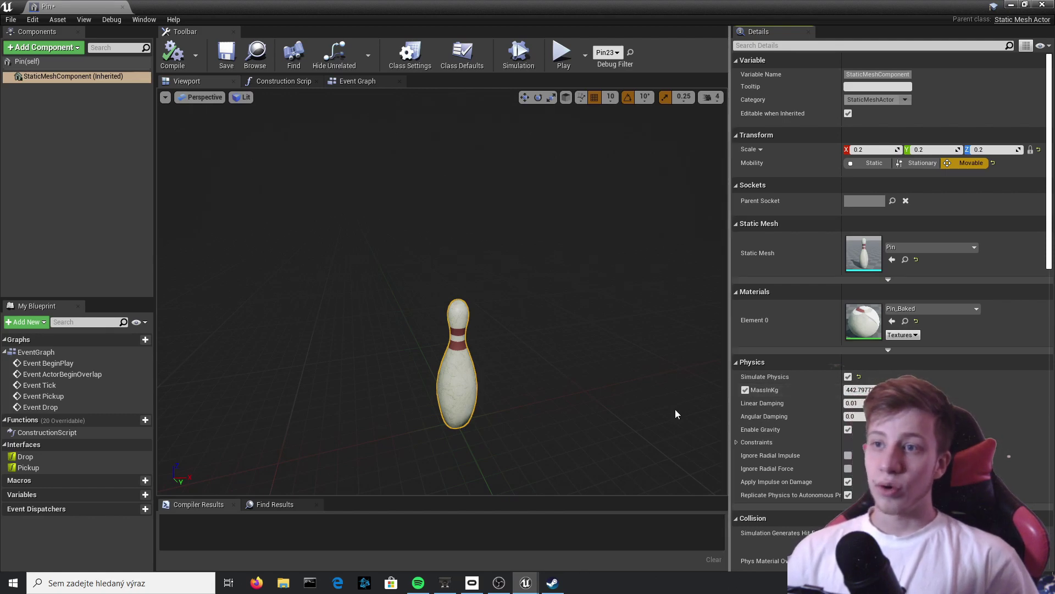
{"action": "left_click", "coordinate": [745, 390]}
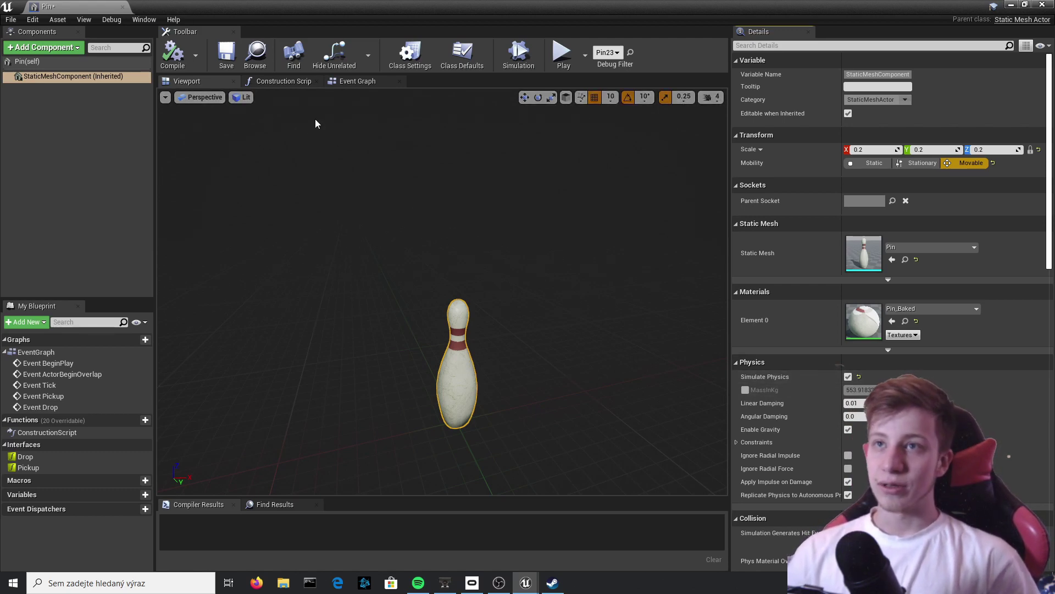
Add a Box Collision component to the Pin Blueprint.
{"action": "left_click", "coordinate": [80, 88]}
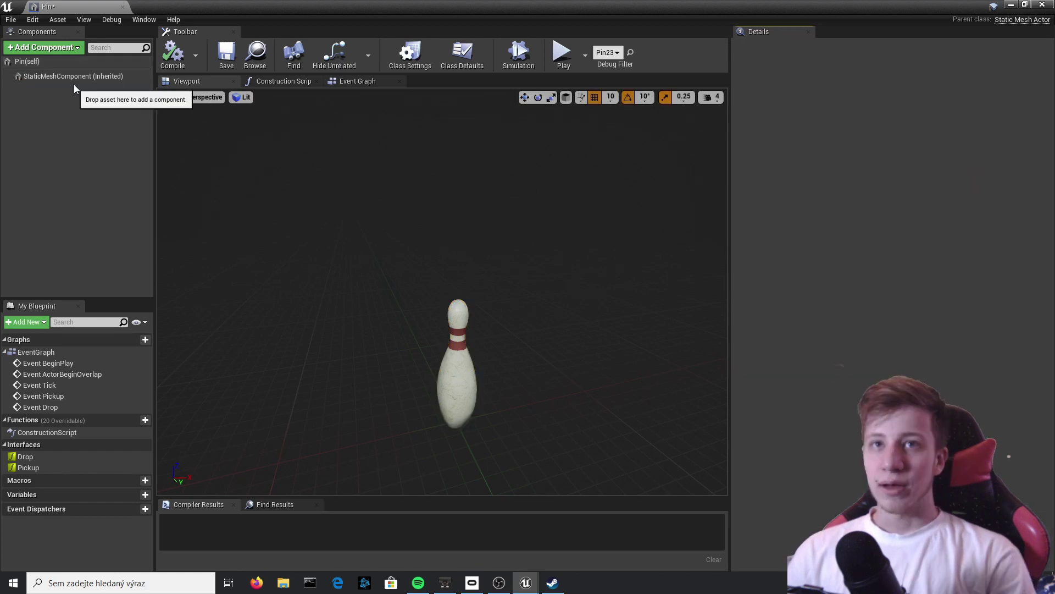
{"action": "left_click", "coordinate": [53, 47]}
{"action": "type", "text": "col"}
{"action": "key", "text": "Return"}
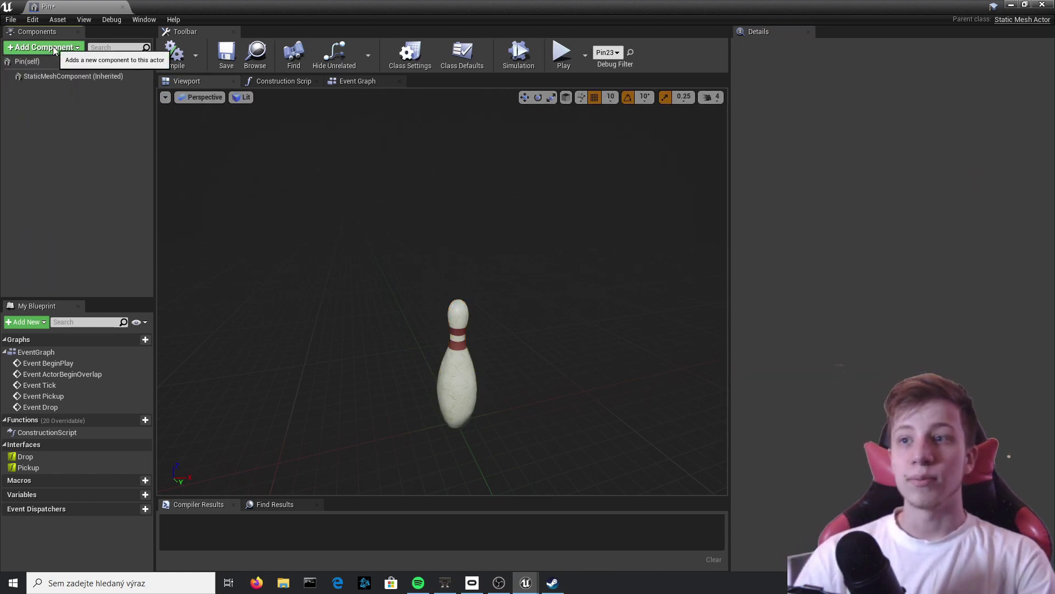
Raise the collision box to Z 350 around the pin's head, stretch its Z scale to 1.75, and compile.
{"action": "left_click_drag", "start_coordinate": [467, 392], "coordinate": [445, 276]}
{"action": "scroll", "coordinate": [471, 311], "scroll_direction": "up", "scroll_amount": 5}
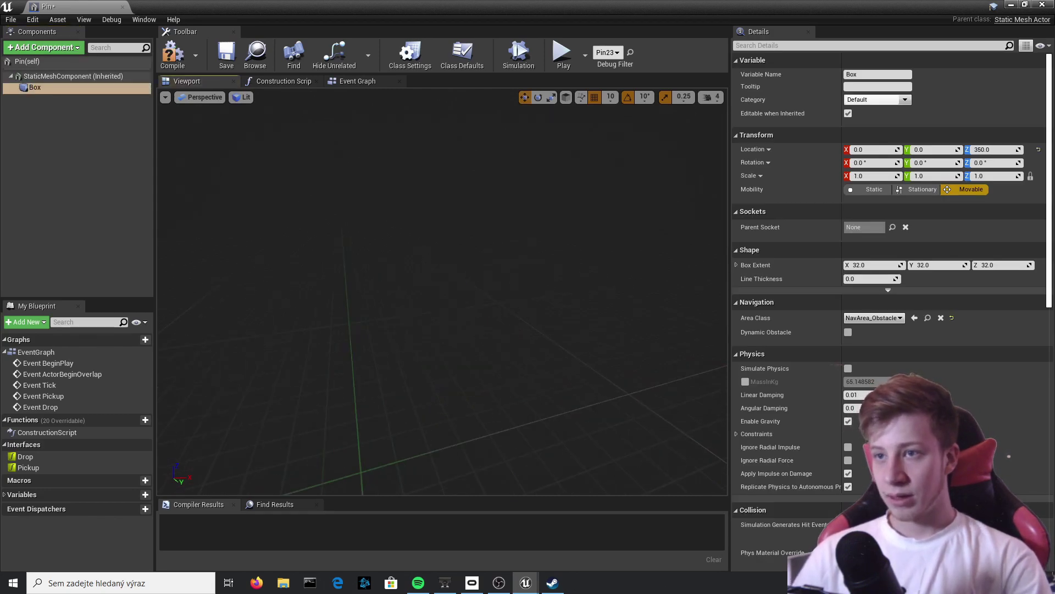
{"action": "mouse_move", "coordinate": [471, 364]}
{"action": "right_mouse_down"}
{"action": "mouse_move", "coordinate": [604, 364]}
{"action": "mouse_move", "coordinate": [470, 365]}
{"action": "right_mouse_up"}
{"action": "key", "text": "w"}
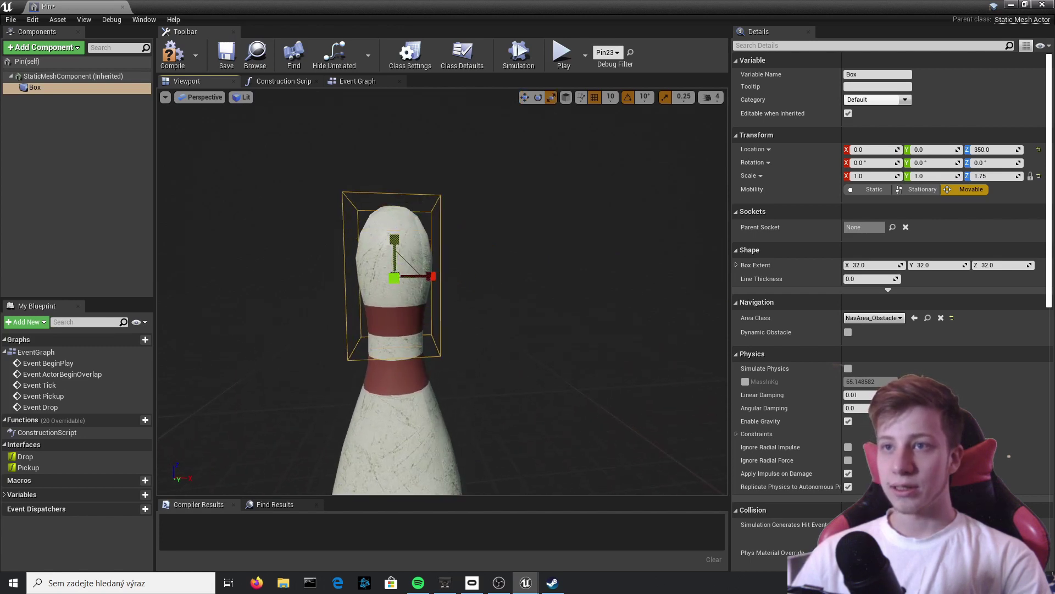
{"action": "right_click_drag", "start_coordinate": [394, 240], "coordinate": [571, 241]}
{"action": "key", "text": "a"}
{"action": "key", "text": "w"}
{"action": "left_click", "coordinate": [172, 55]}
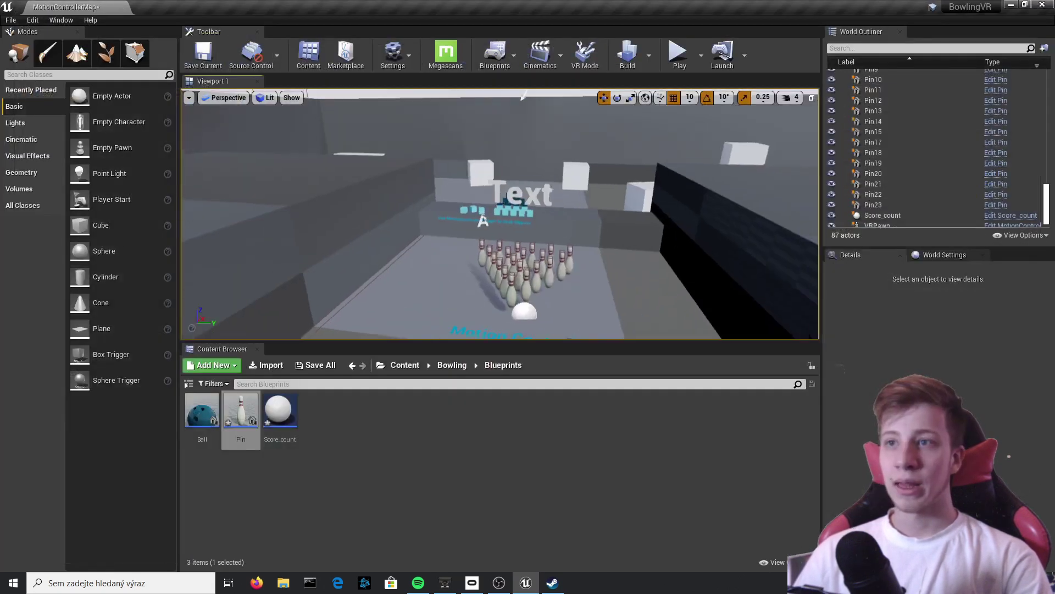
Inspect the collision boxes around the heads of the pins in the level.
{"action": "right_click_drag", "start_coordinate": [499, 214], "coordinate": [396, 307]}
{"action": "key", "text": "w"}
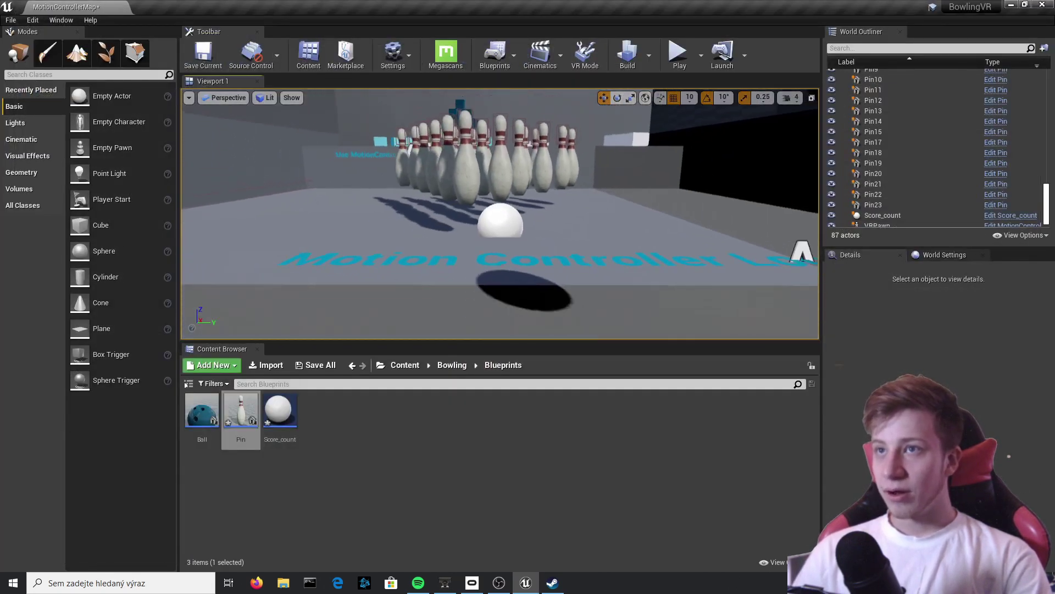
{"action": "key", "text": "e"}
{"action": "key", "text": "w"}
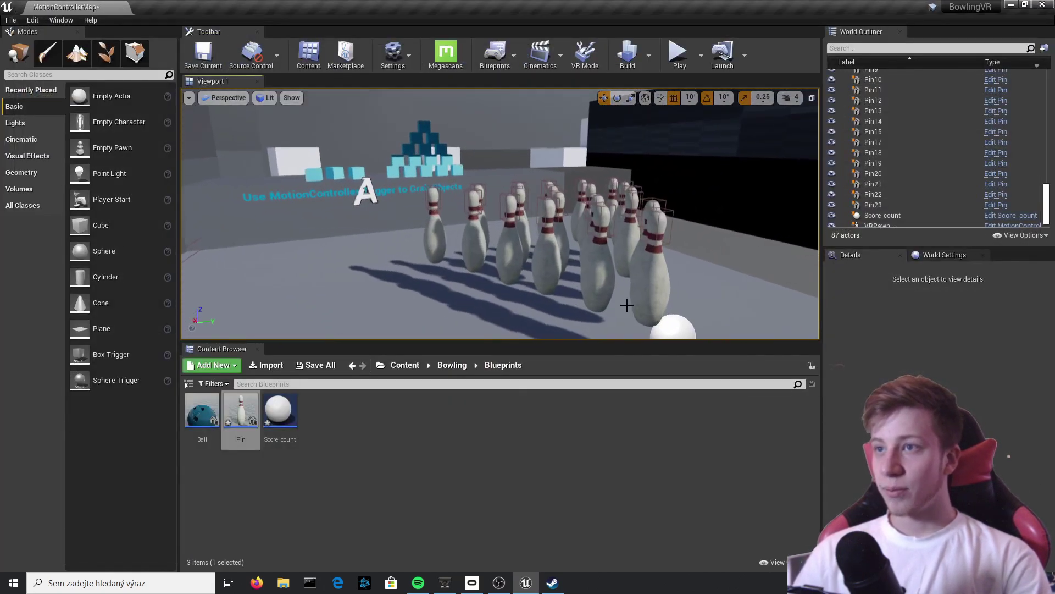
{"action": "right_click_drag", "start_coordinate": [666, 226], "coordinate": [552, 280]}
{"action": "key", "text": "s"}
Reopen the Pin Blueprint and add an On Component Begin Overlap event for the Box component.
{"action": "double_click", "coordinate": [241, 411]}
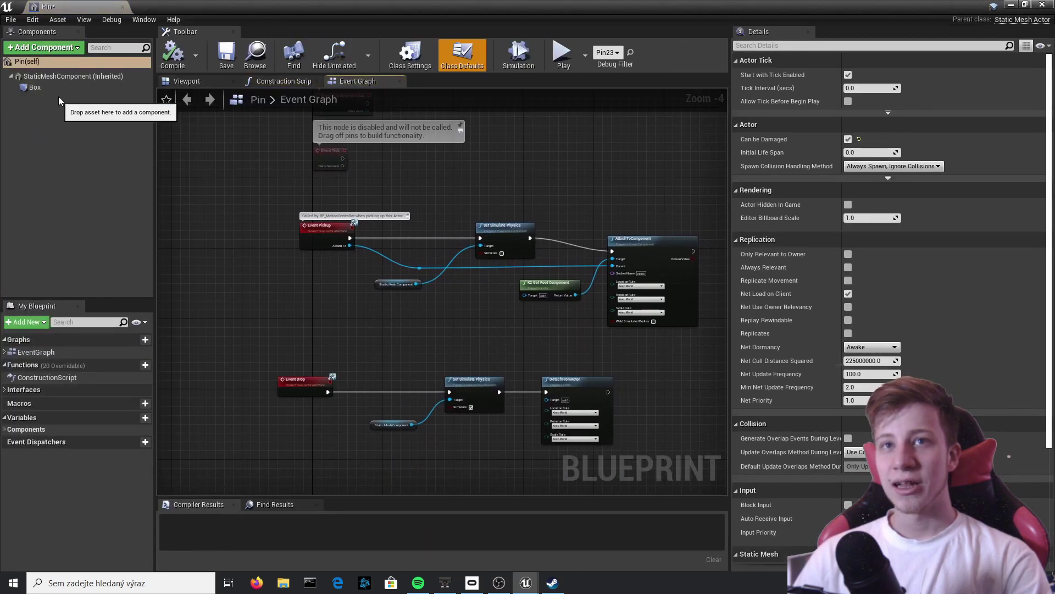
{"action": "left_click", "coordinate": [61, 90]}
{"action": "scroll", "coordinate": [907, 403], "scroll_direction": "down", "scroll_amount": 15}
{"action": "scroll", "coordinate": [787, 390], "scroll_direction": "down", "scroll_amount": 2}
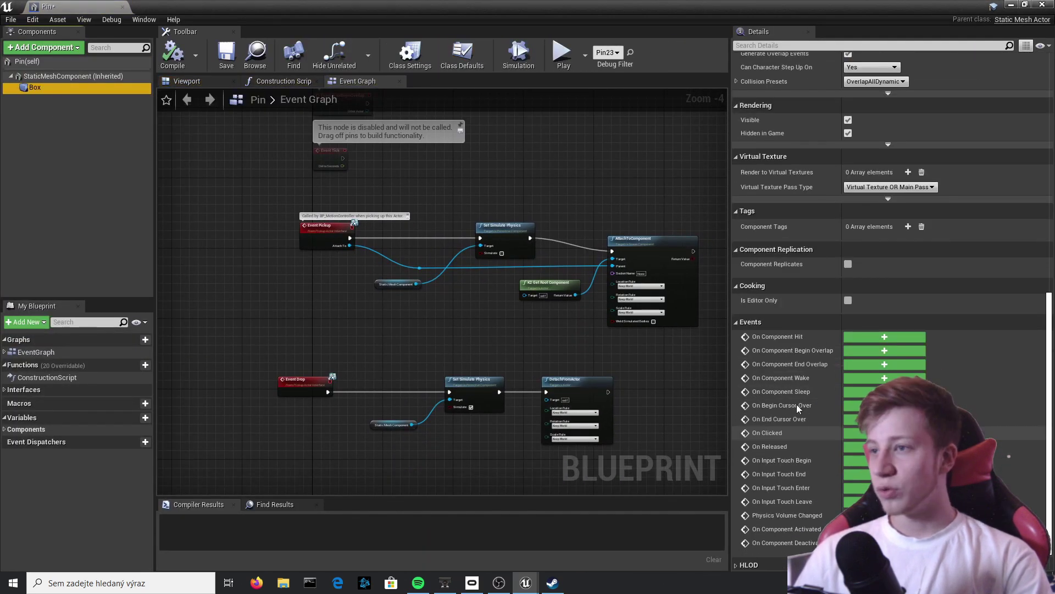
{"action": "left_click", "coordinate": [875, 350]}
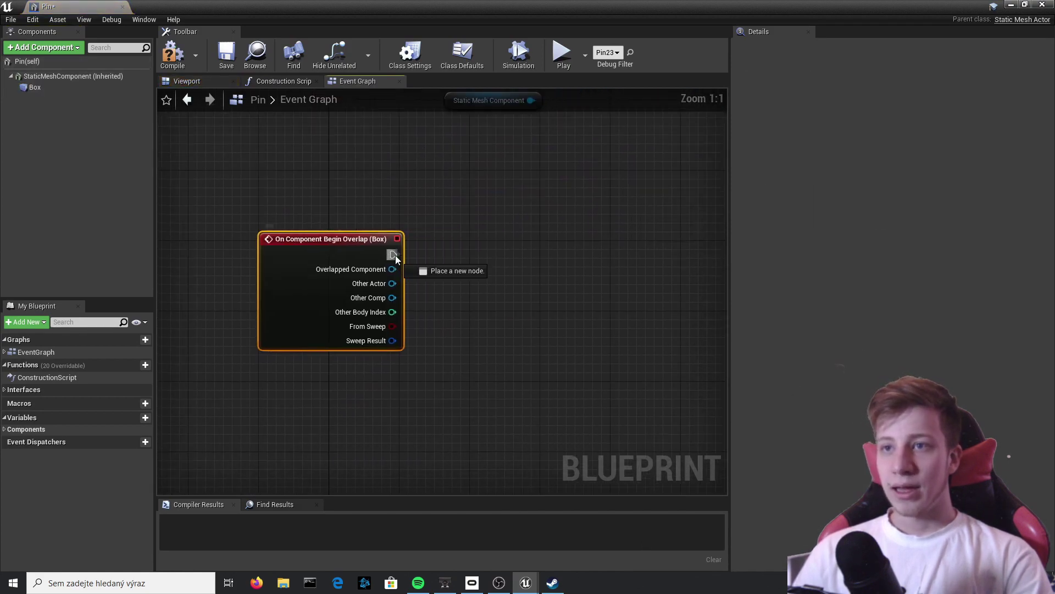
Run a Cast To Score_count from the overlap event, with Other Actor as its Object, and reposition the cast node.
{"action": "left_click_drag", "start_coordinate": [486, 262], "coordinate": [489, 267]}
{"action": "type", "text": "cast to "}
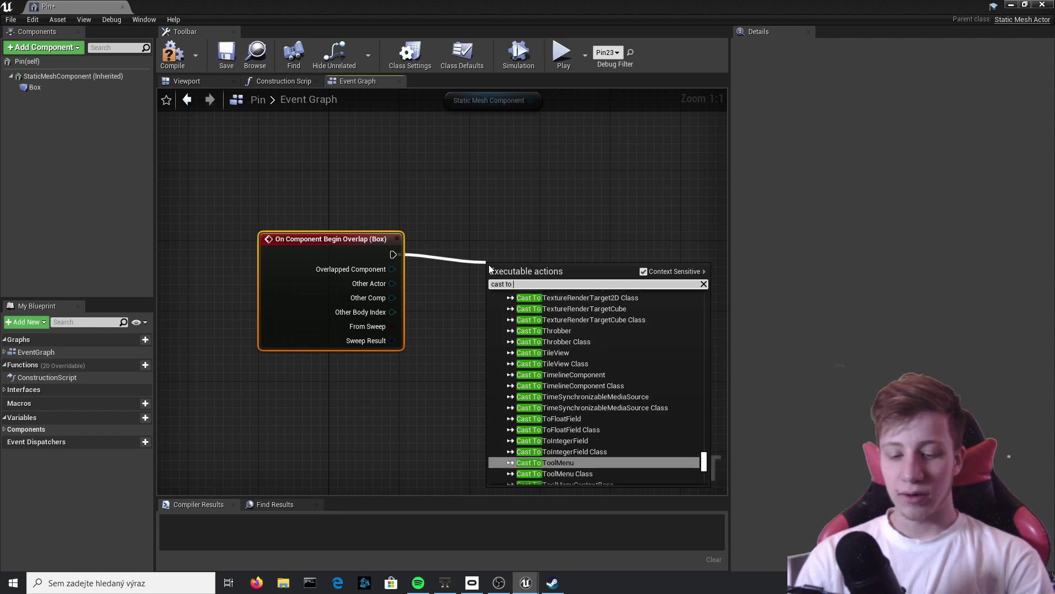
{"action": "type", "text": "score"}
{"action": "key", "text": "Return"}
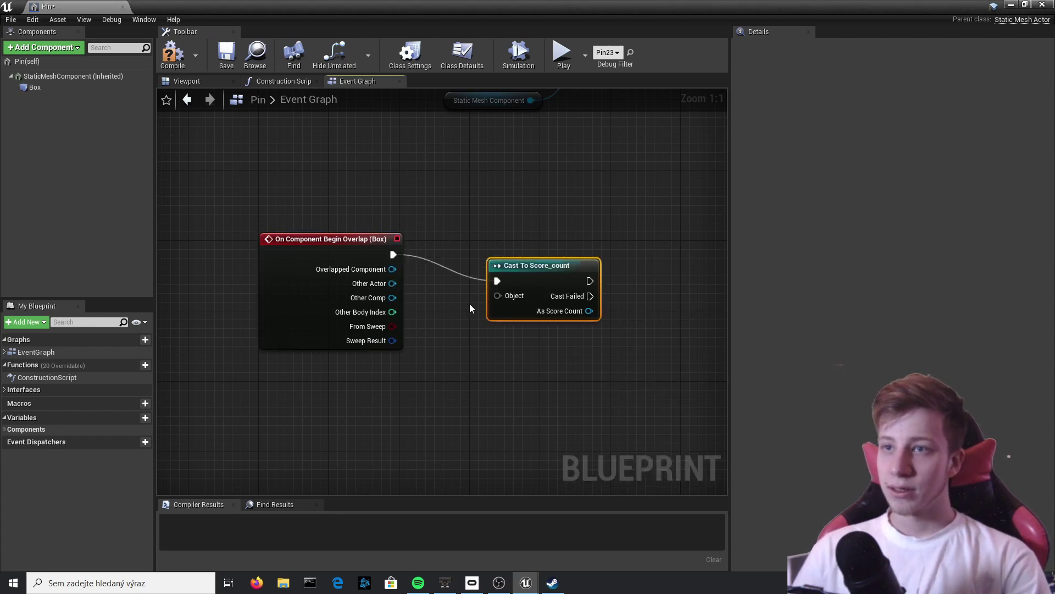
{"action": "left_click_drag", "start_coordinate": [477, 298], "coordinate": [360, 284]}
{"action": "right_click_drag", "start_coordinate": [548, 395], "coordinate": [431, 399]}
{"action": "left_click_drag", "start_coordinate": [428, 275], "coordinate": [420, 249]}
{"action": "right_click_drag", "start_coordinate": [448, 343], "coordinate": [312, 374]}
Add Set Score and Get Score nodes targeting As Score Count, and move the Set node farther from the cast.
{"action": "left_click_drag", "start_coordinate": [301, 296], "coordinate": [433, 305]}
{"action": "type", "text": "set sc"}
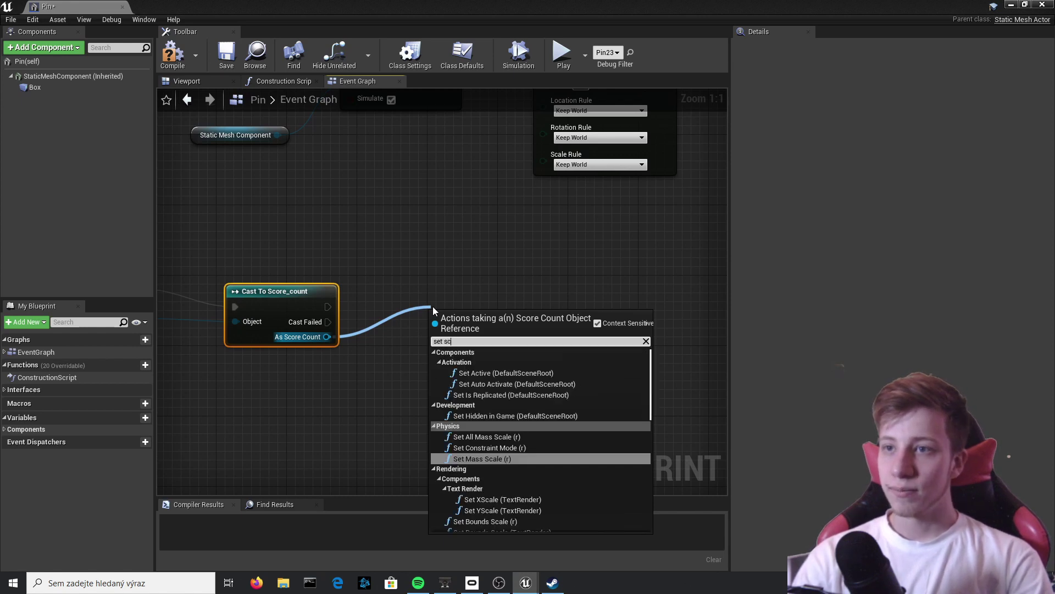
{"action": "type", "text": "ore"}
{"action": "key", "text": "Return"}
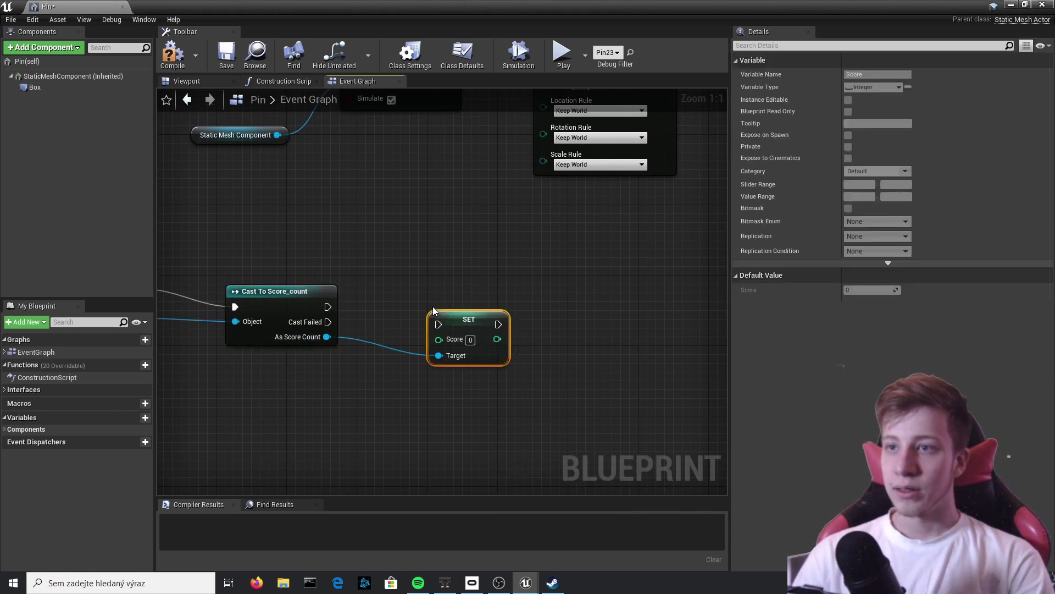
{"action": "left_click_drag", "start_coordinate": [325, 338], "coordinate": [342, 396]}
{"action": "type", "text": "get score"}
{"action": "key", "text": "Return"}
{"action": "left_click_drag", "start_coordinate": [469, 320], "coordinate": [531, 319]}
Add 1 to the Score value, feed the sum into Set Score executed after the cast, and compile the Pin Blueprint.
{"action": "left_click_drag", "start_coordinate": [440, 418], "coordinate": [467, 420]}
{"action": "type", "text": "+"}
{"action": "key", "text": "Return"}
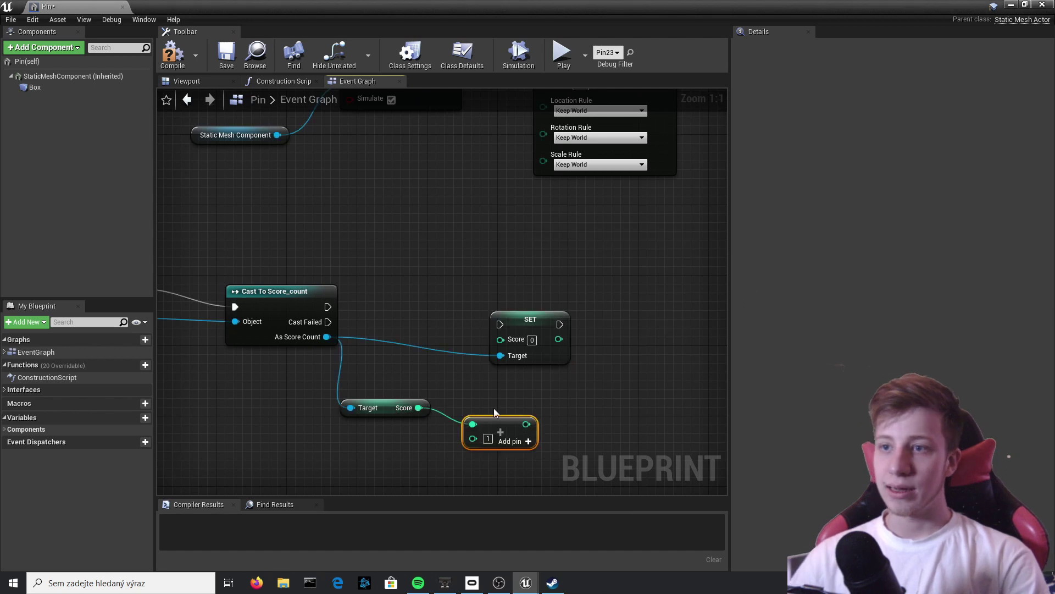
{"action": "left_click_drag", "start_coordinate": [526, 424], "coordinate": [327, 306]}
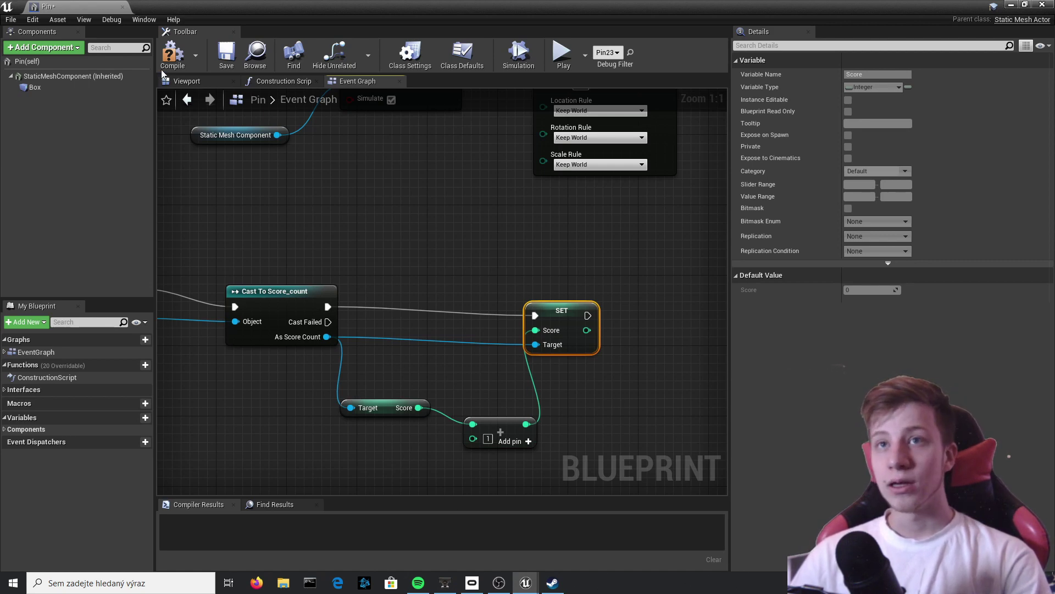
{"action": "left_click", "coordinate": [184, 52]}
{"action": "left_click", "coordinate": [1011, 4]}
Select the Score_count actor in the level and open its Blueprint for editing.
{"action": "right_click_drag", "start_coordinate": [499, 214], "coordinate": [368, 205]}
{"action": "key", "text": "w"}
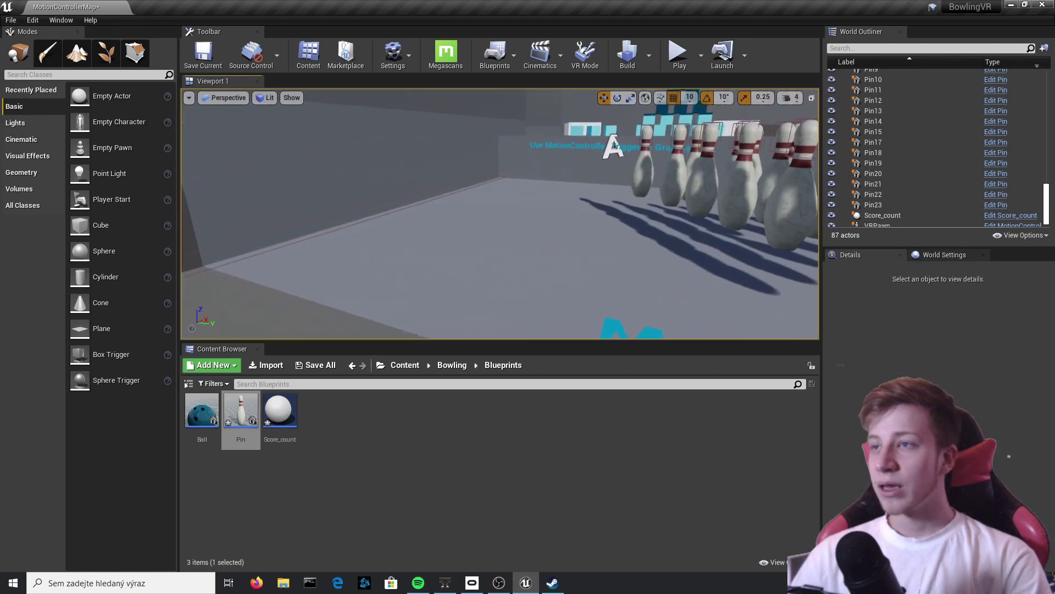
{"action": "key", "text": "a"}
{"action": "mouse_move", "coordinate": [500, 214]}
{"action": "right_mouse_down"}
{"action": "mouse_move", "coordinate": [599, 192]}
{"action": "mouse_move", "coordinate": [566, 204]}
{"action": "mouse_move", "coordinate": [552, 195]}
{"action": "right_mouse_up"}
{"action": "key", "text": "d"}
{"action": "right_click", "coordinate": [647, 193]}
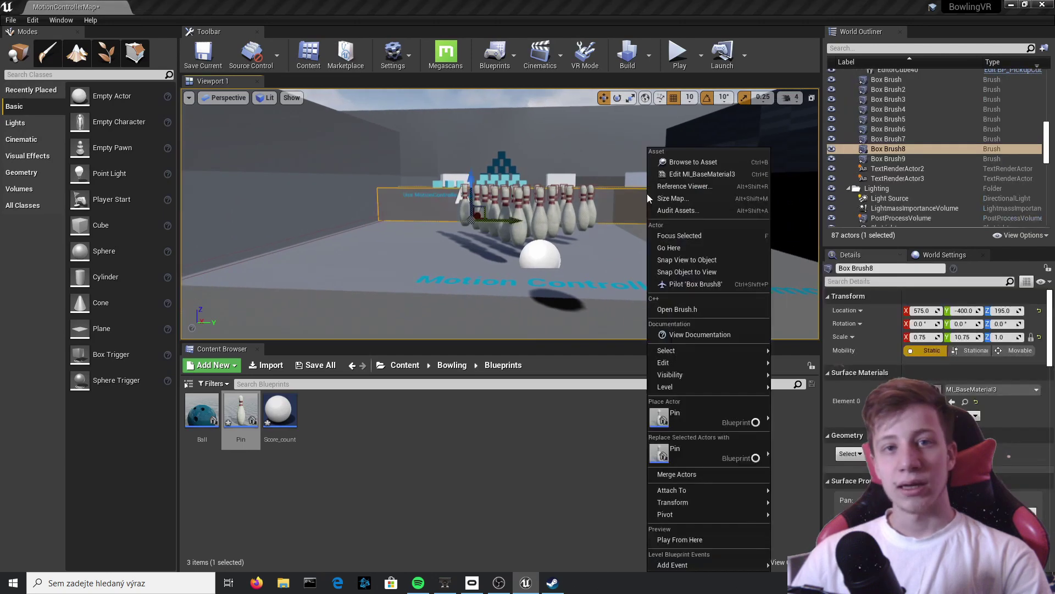
{"action": "left_click", "coordinate": [321, 230]}
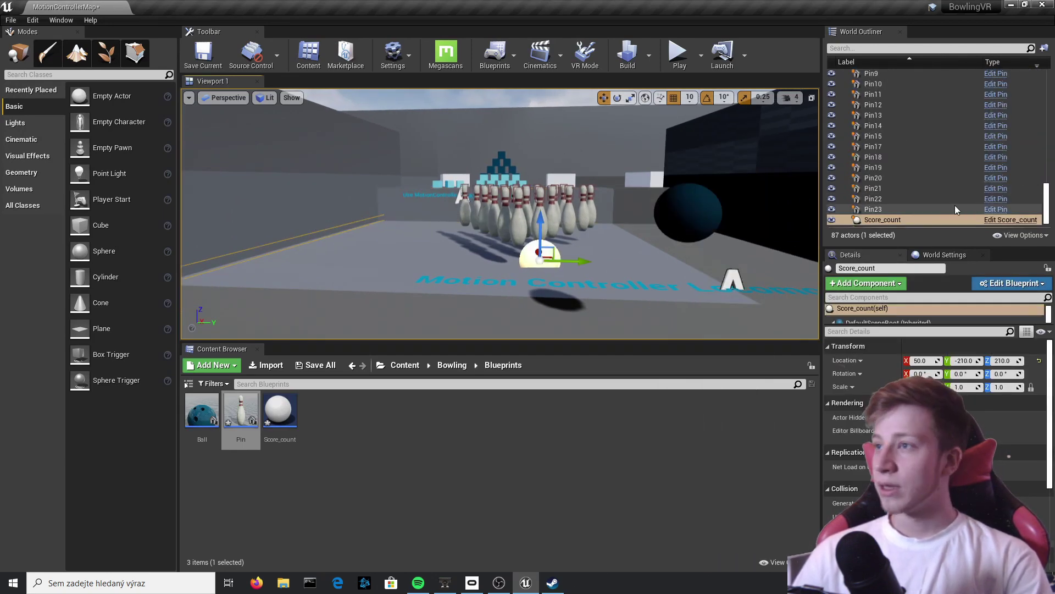
{"action": "left_click", "coordinate": [1003, 220]}
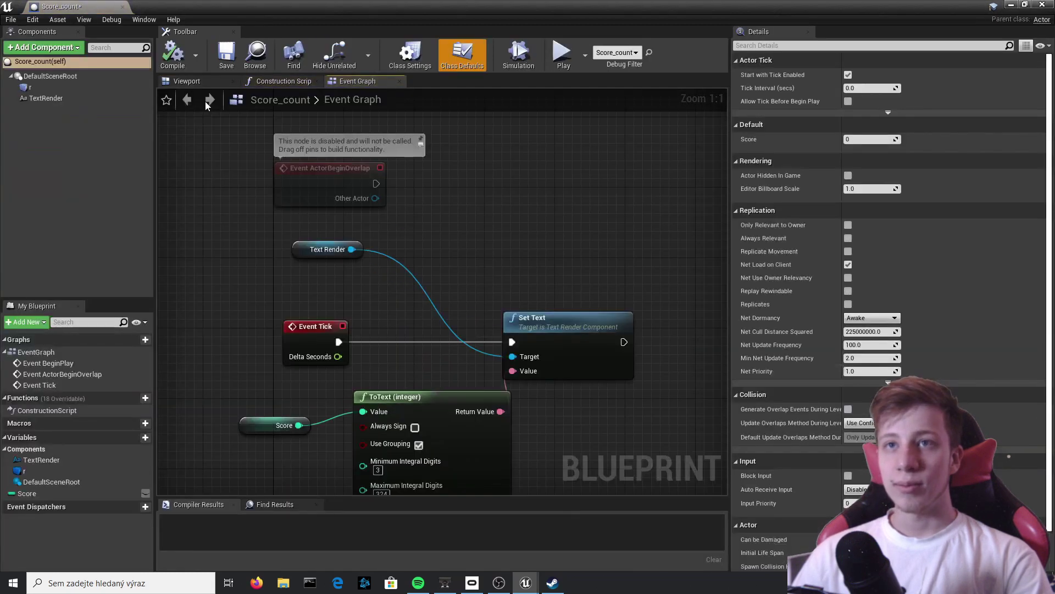
Scale the collision box r proportionally to a Z scale of 0.4, compile the Score_count Blueprint and return to the level.
{"action": "left_click", "coordinate": [328, 302]}
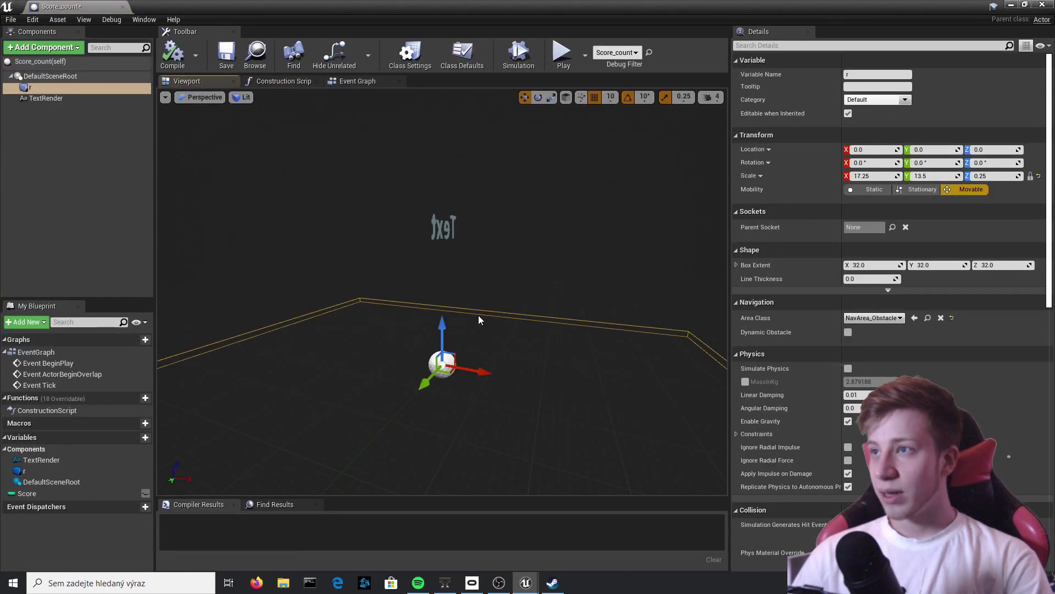
{"action": "left_click", "coordinate": [992, 176]}
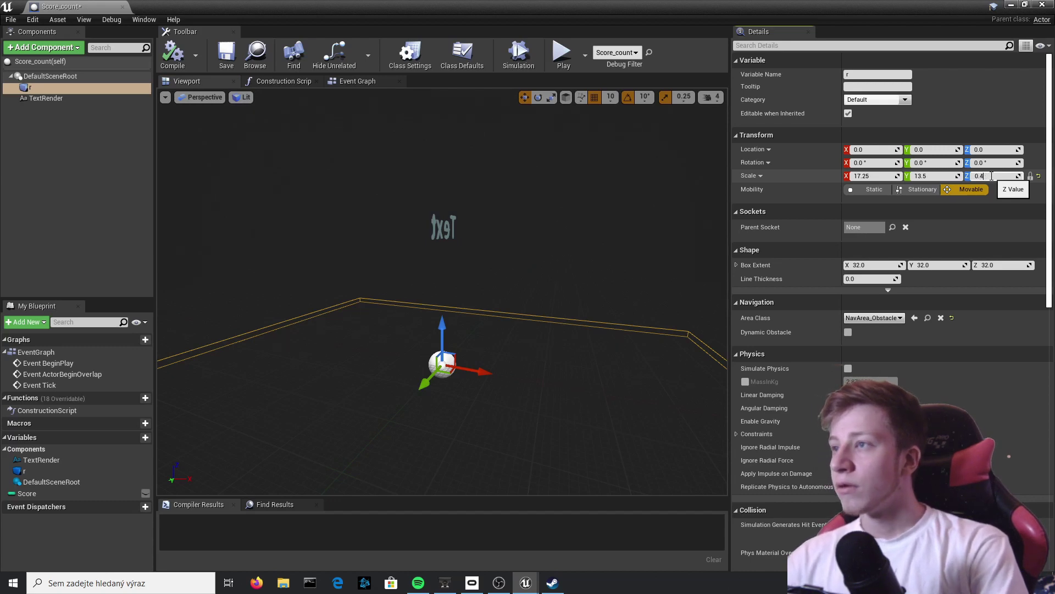
{"action": "key", "text": "Return"}
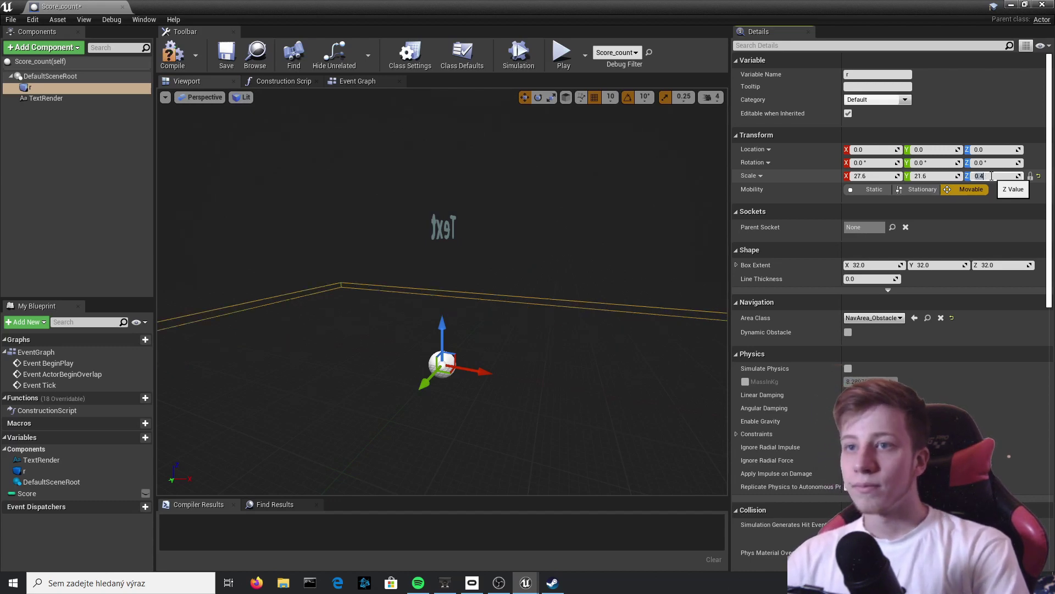
{"action": "left_click", "coordinate": [182, 57]}
{"action": "left_click", "coordinate": [1042, 5]}
Raise the Score_count actor slightly along the Z axis in the level.
{"action": "right_click_drag", "start_coordinate": [371, 267], "coordinate": [405, 300]}
{"action": "key", "text": "s"}
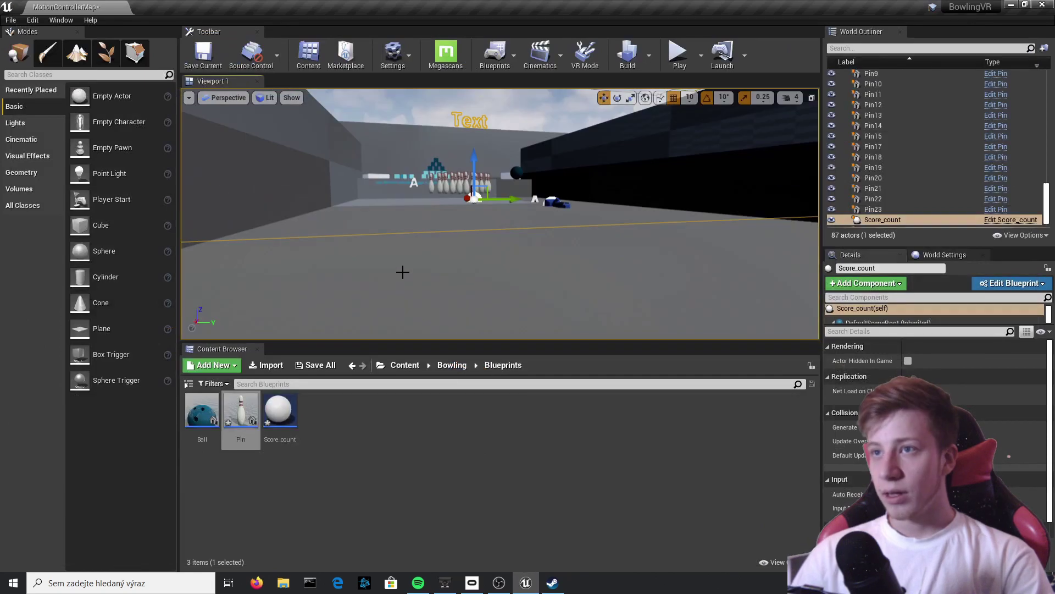
{"action": "left_click_drag", "start_coordinate": [477, 172], "coordinate": [479, 164]}
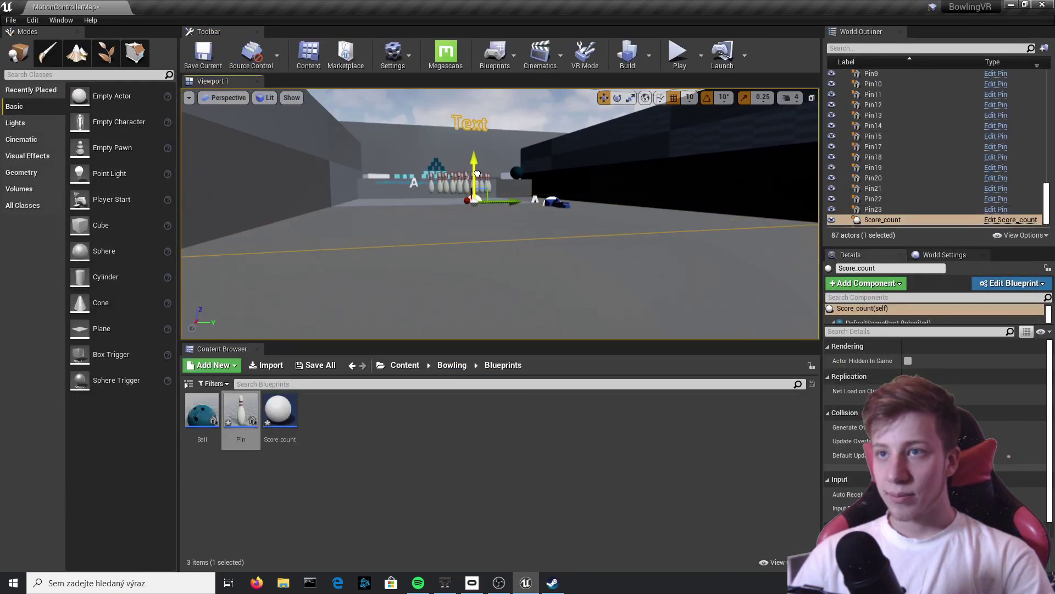
Open the list of play modes for previewing the level.
{"action": "left_click", "coordinate": [701, 55]}
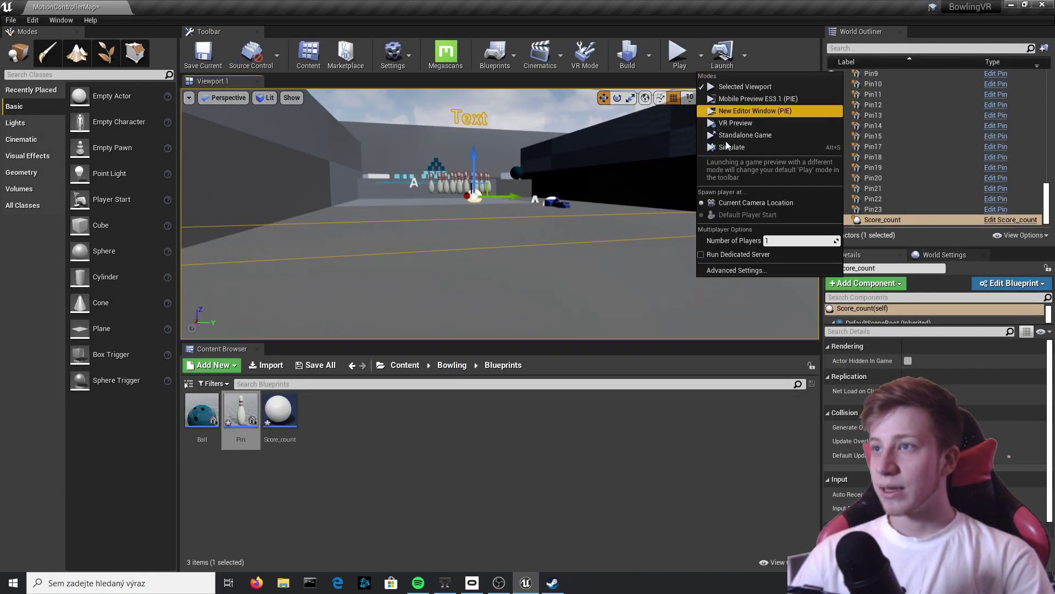